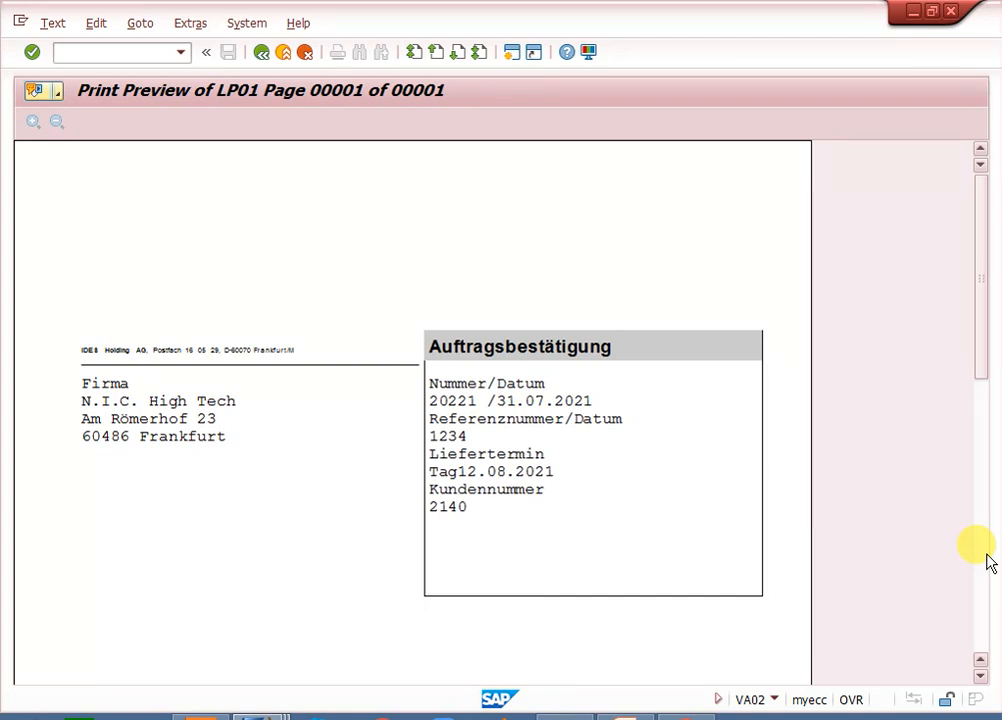
Leave the order confirmation print preview and close the sales order's output list
left_click(982, 556)
left_click(262, 52)
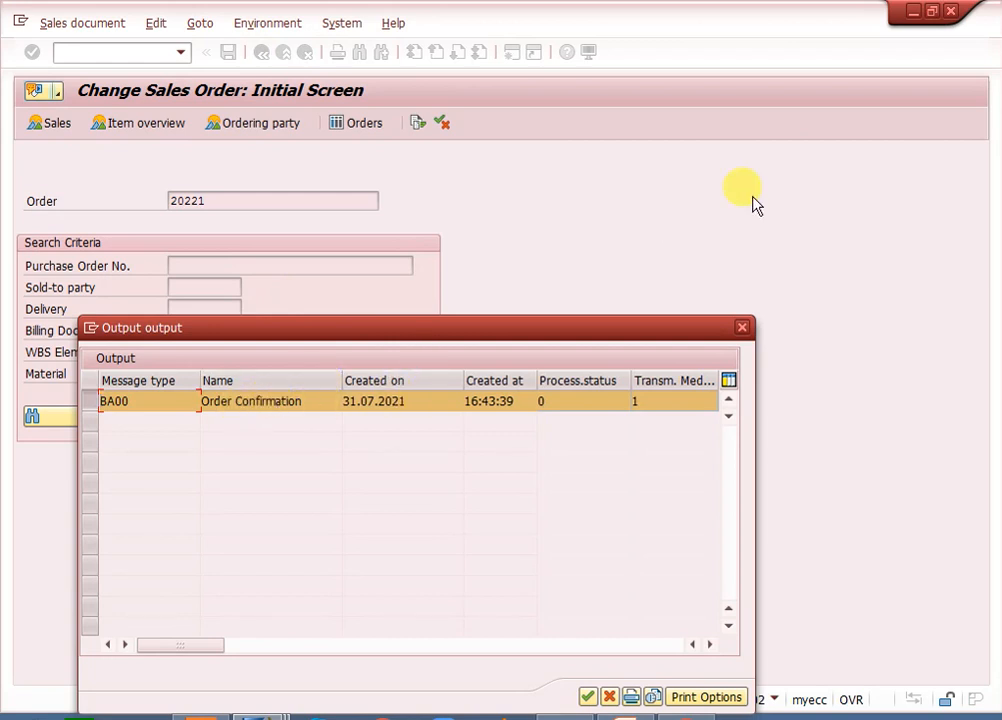
left_click(742, 327)
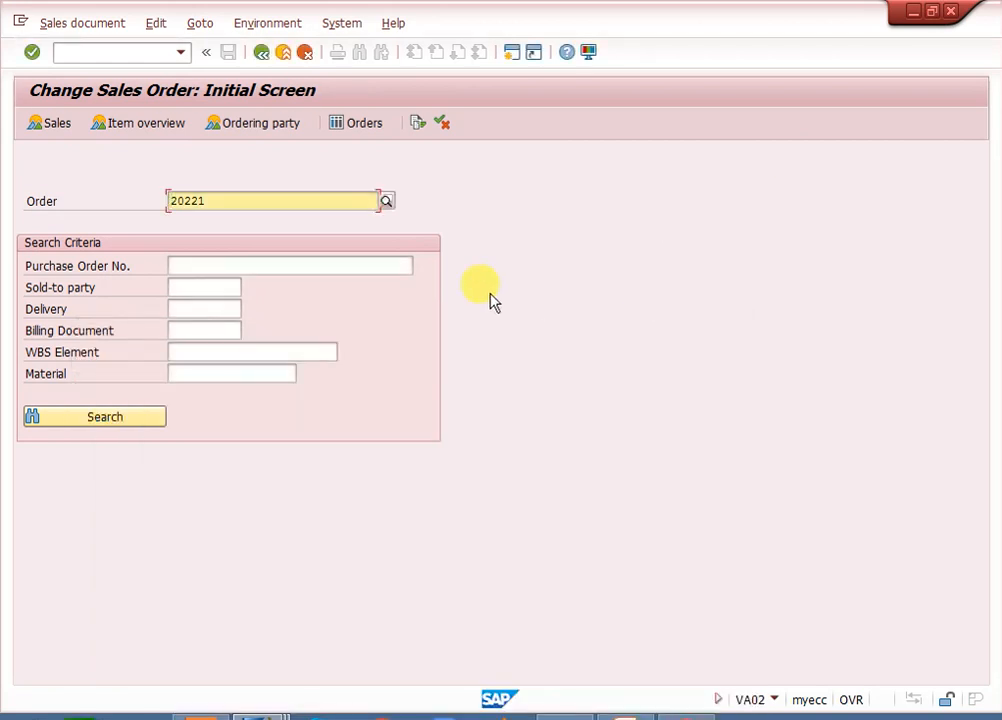
Open the standard order for change and bring up its header output for editing
key("Return")
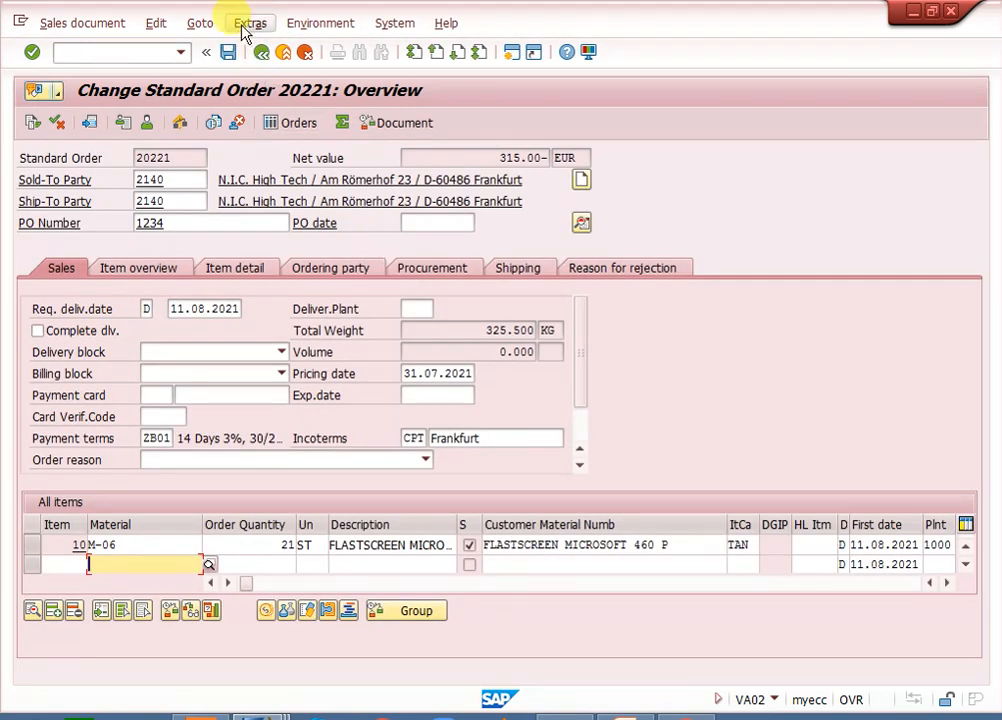
left_click(247, 25)
mouse_move(297, 275)
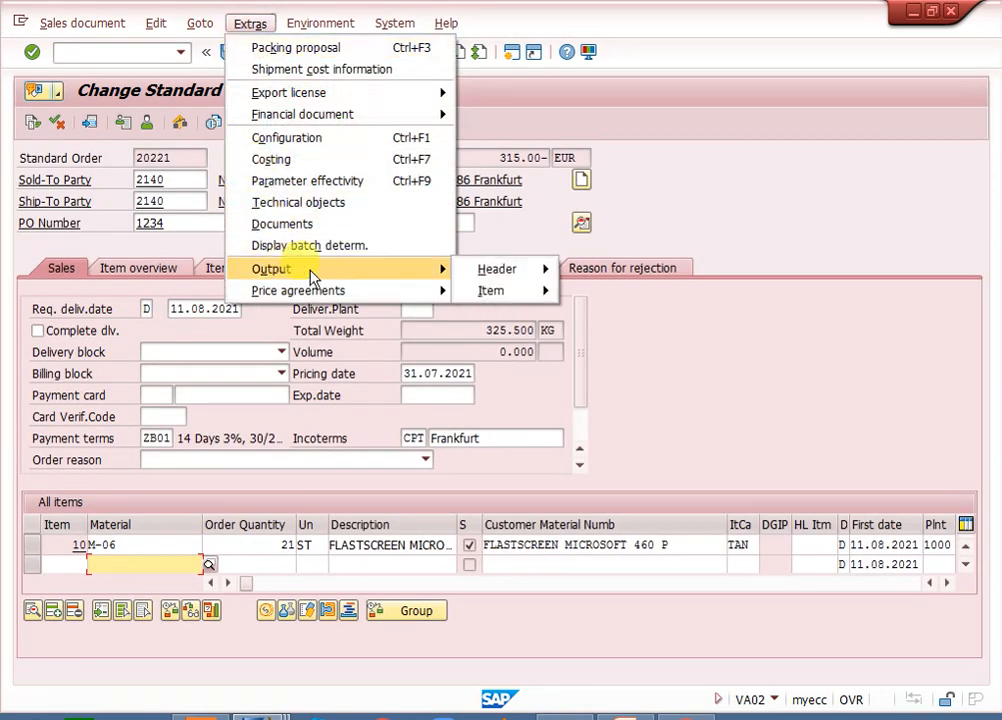
mouse_move(510, 272)
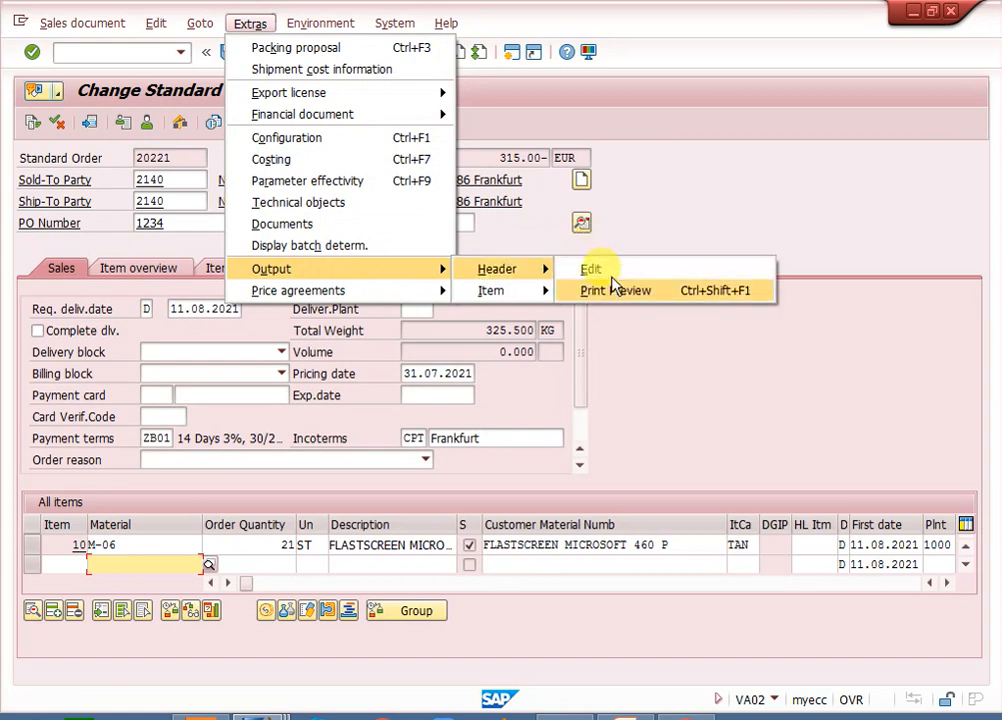
left_click(606, 273)
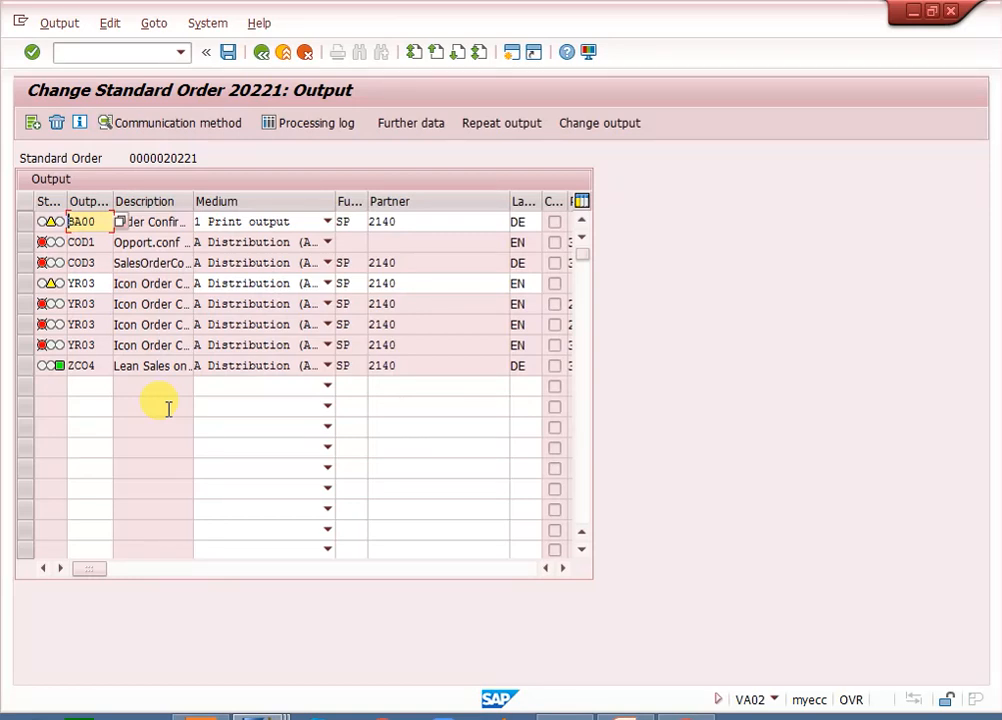
Inspect the printing information of the BA00 order confirmation output
double_click(80, 221)
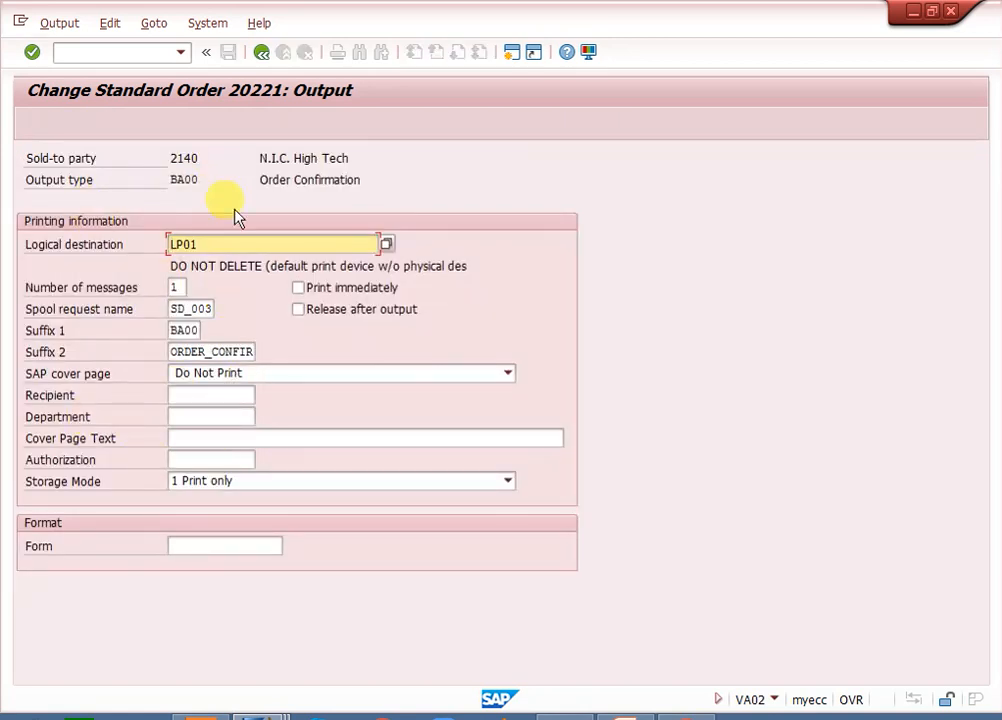
left_click(262, 54)
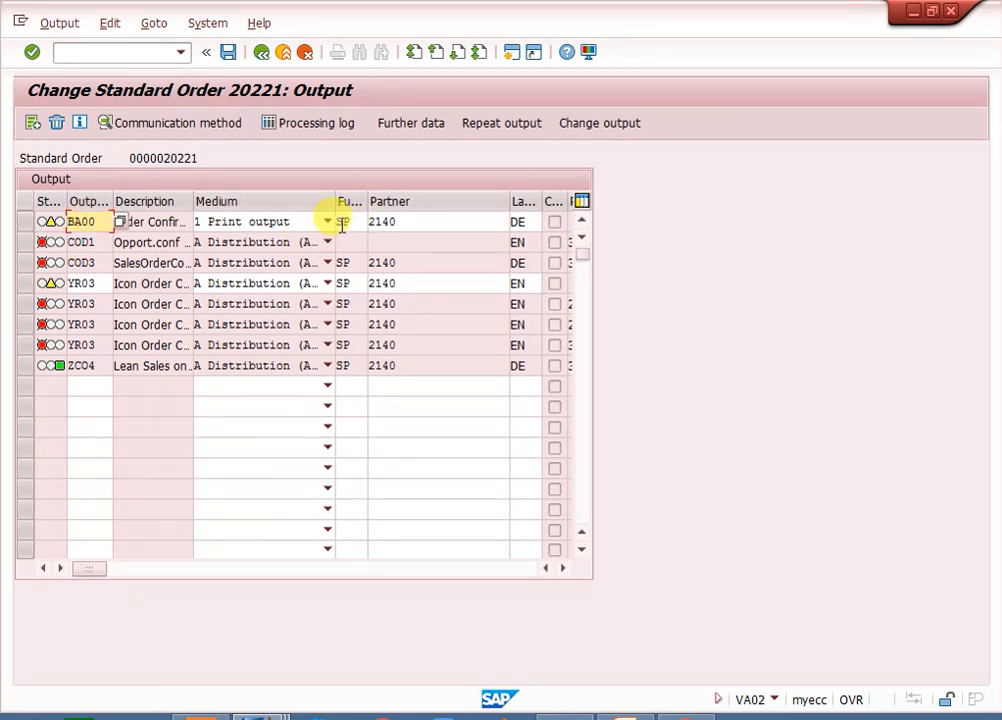
double_click(97, 221)
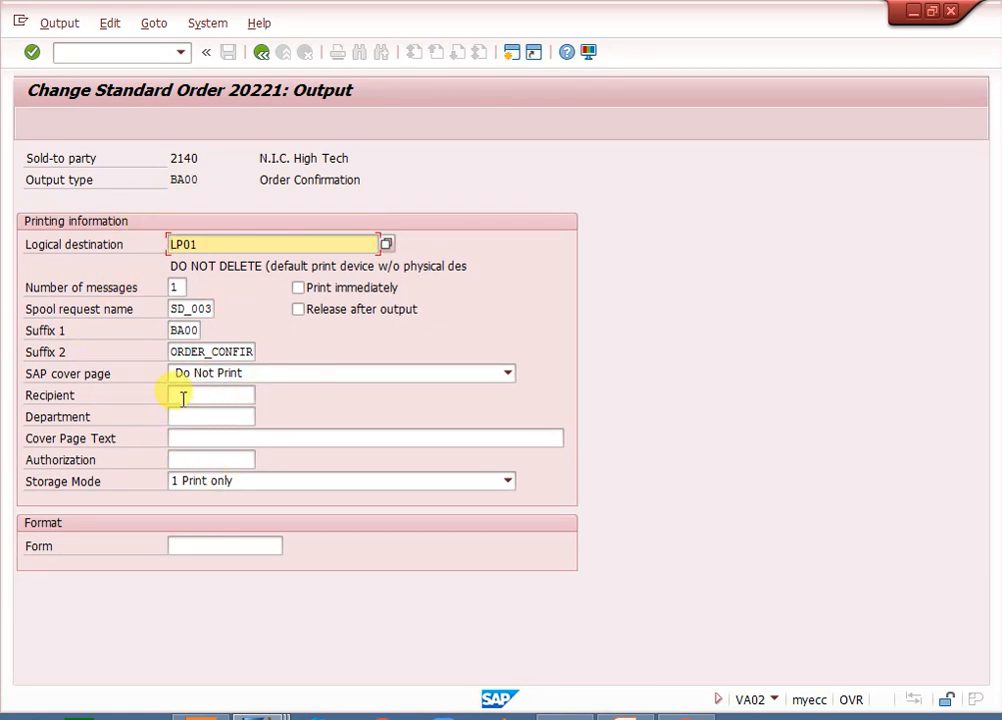
Open transaction VV12 and list the BA00 order confirmation condition records for sales document type OR
left_click(125, 48)
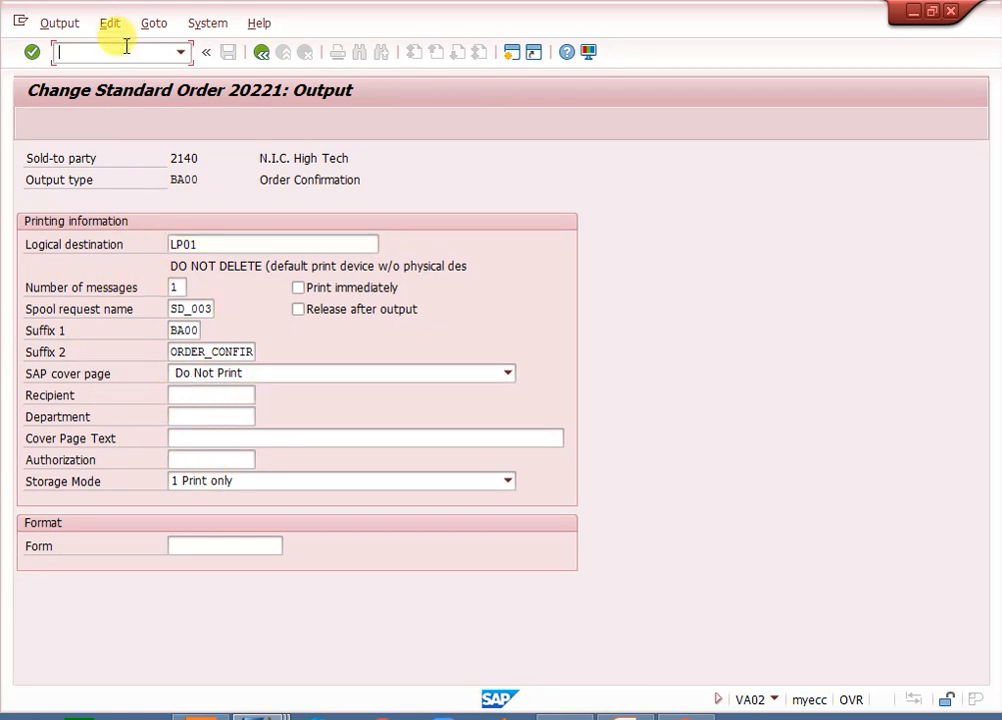
type("/n")
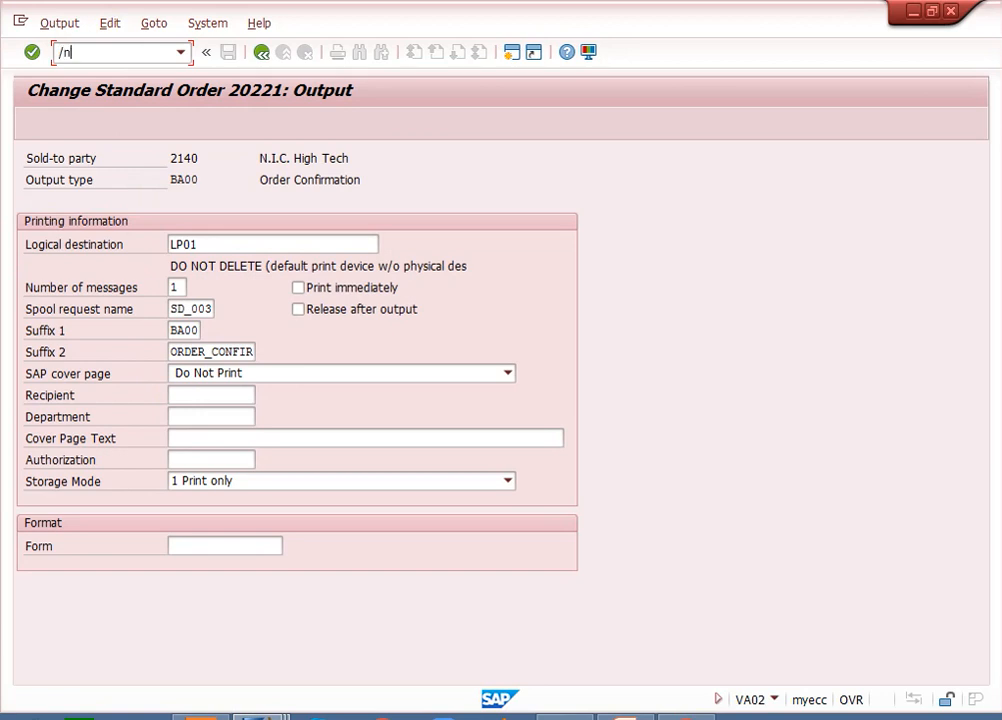
type("vv")
type("12")
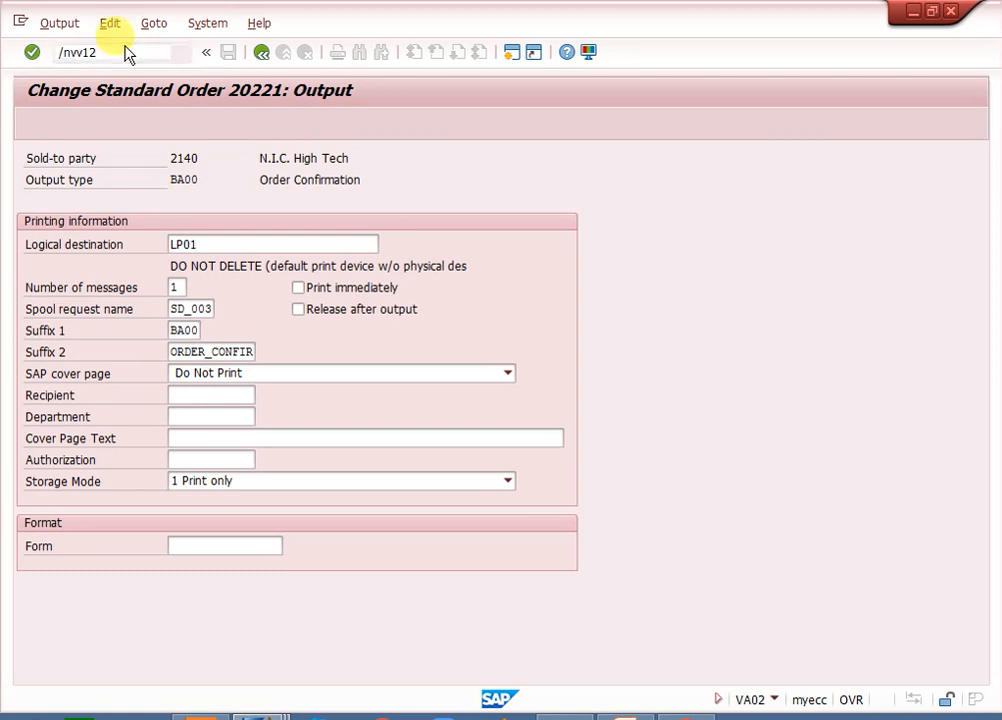
key("Return")
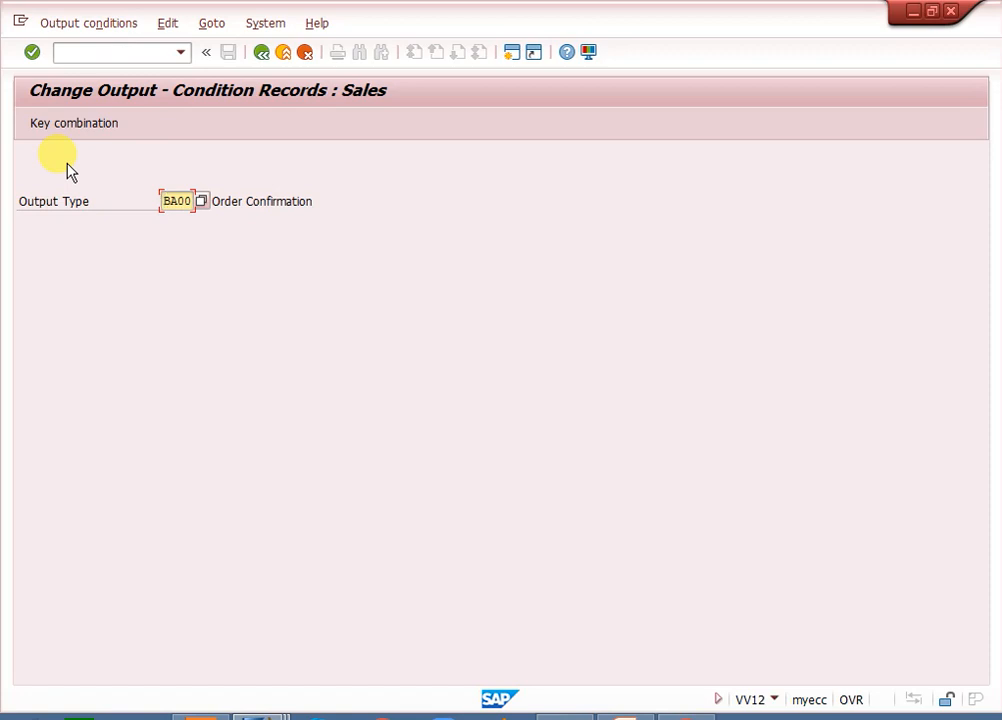
left_click(77, 131)
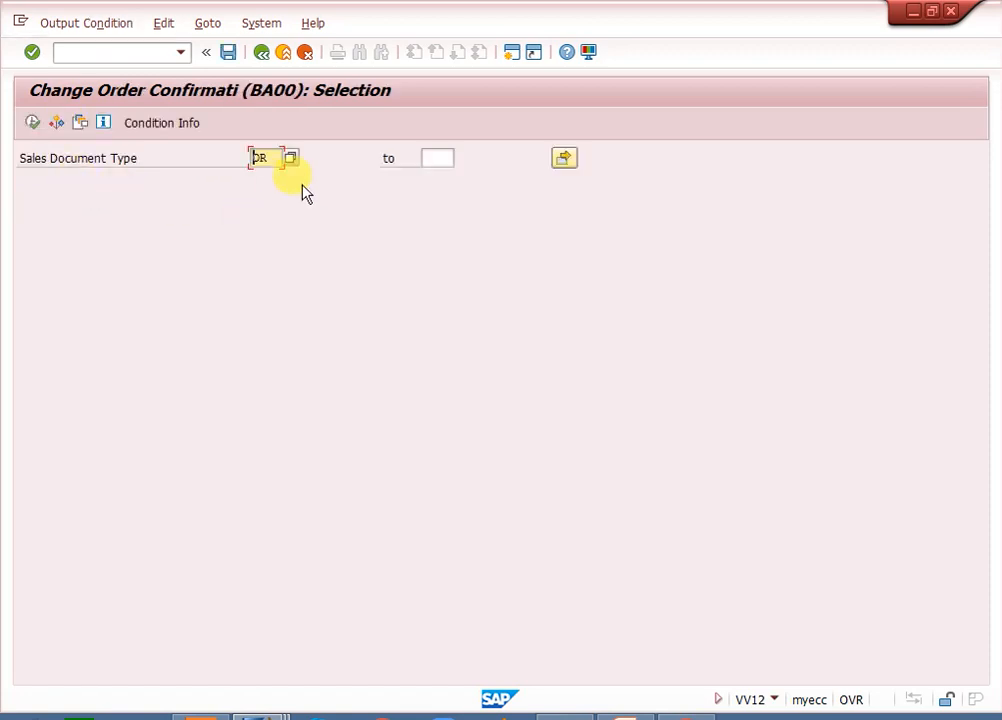
left_click(34, 123)
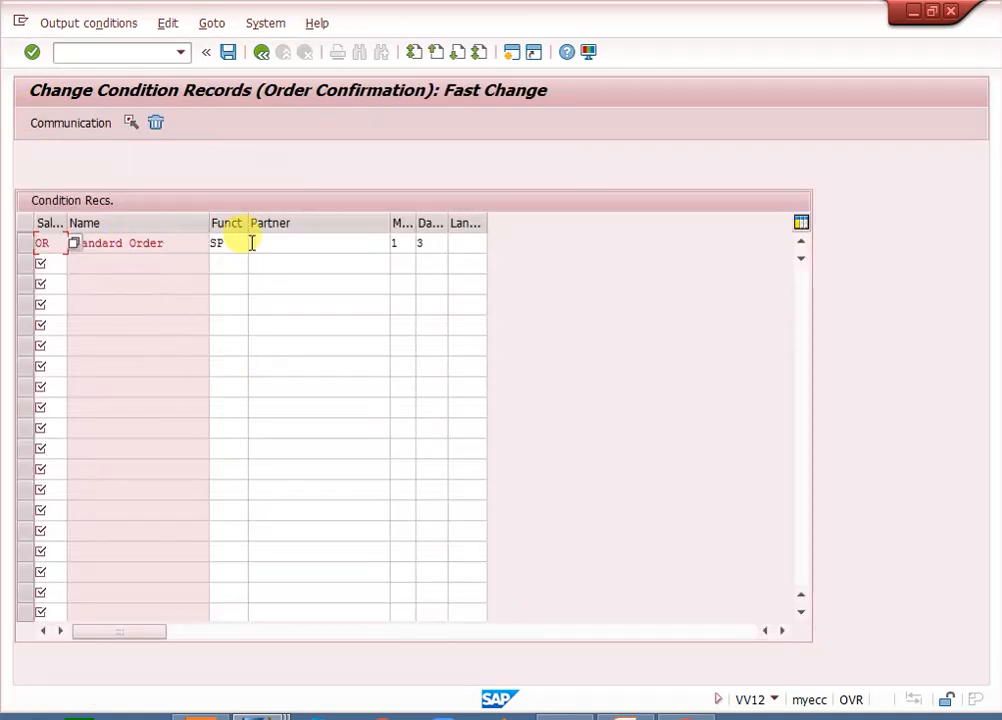
Review the available message transmission media for the Standard Order condition record
left_click(436, 245)
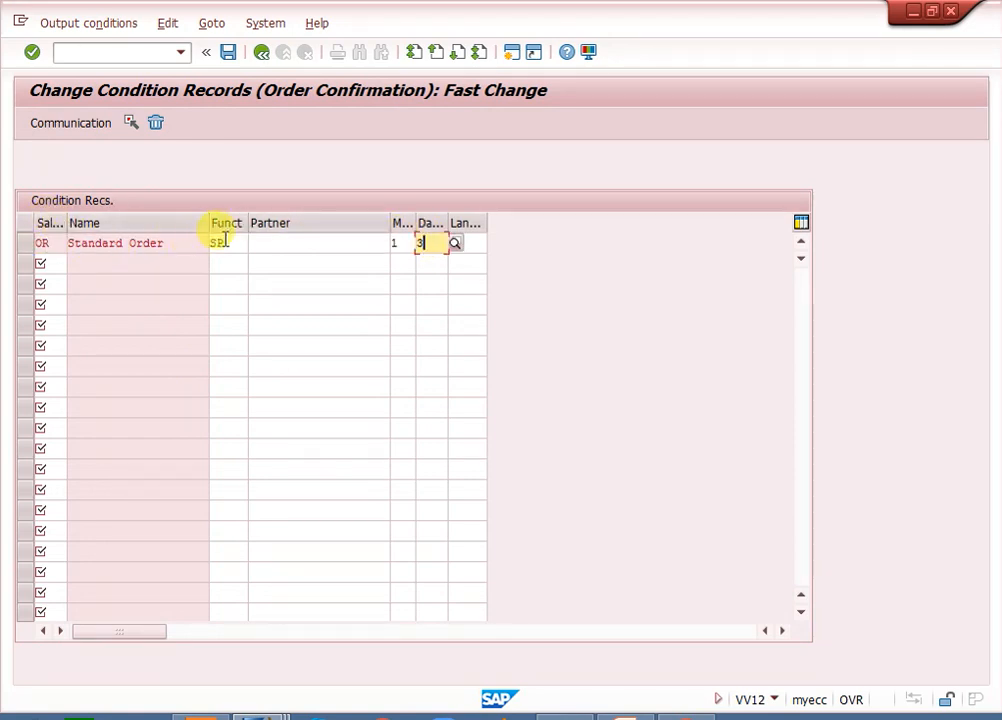
left_click(398, 243)
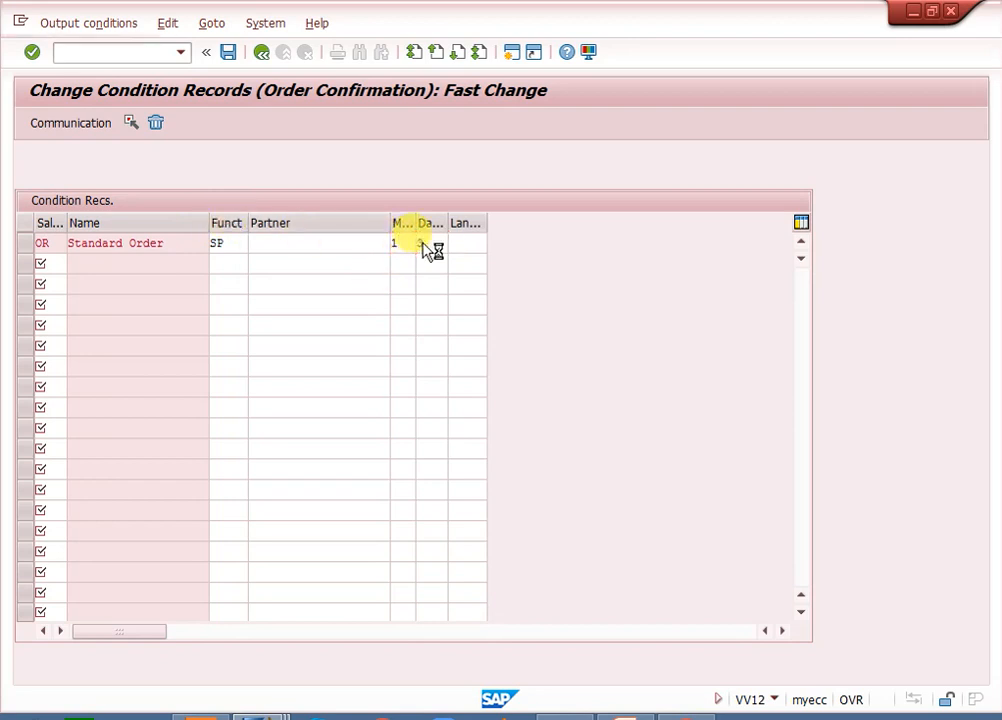
left_click(424, 245)
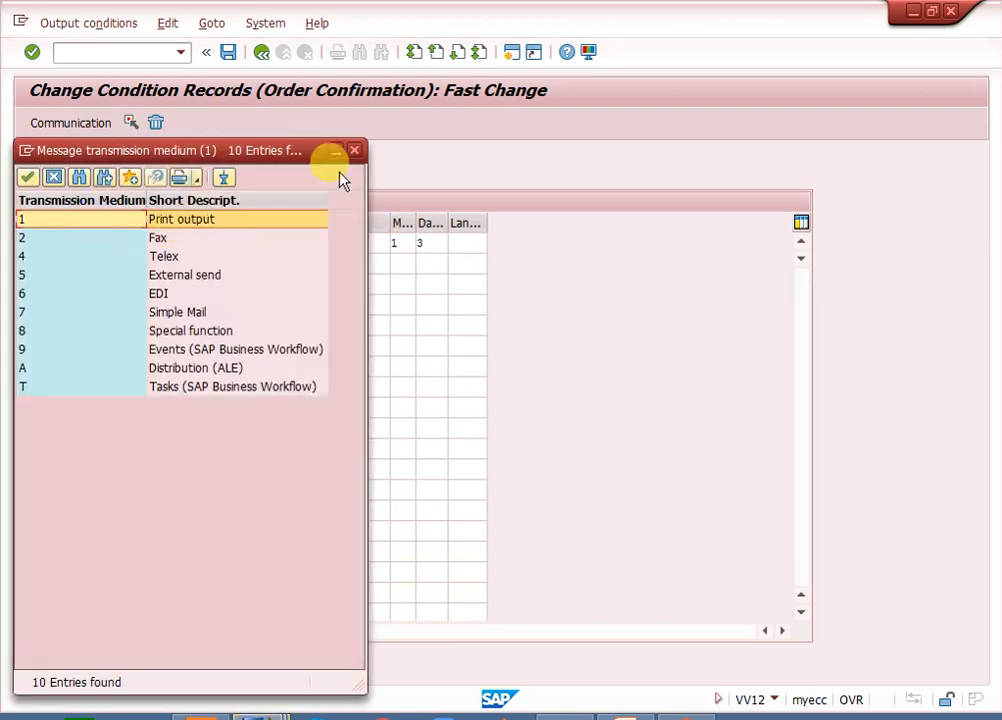
left_click(355, 152)
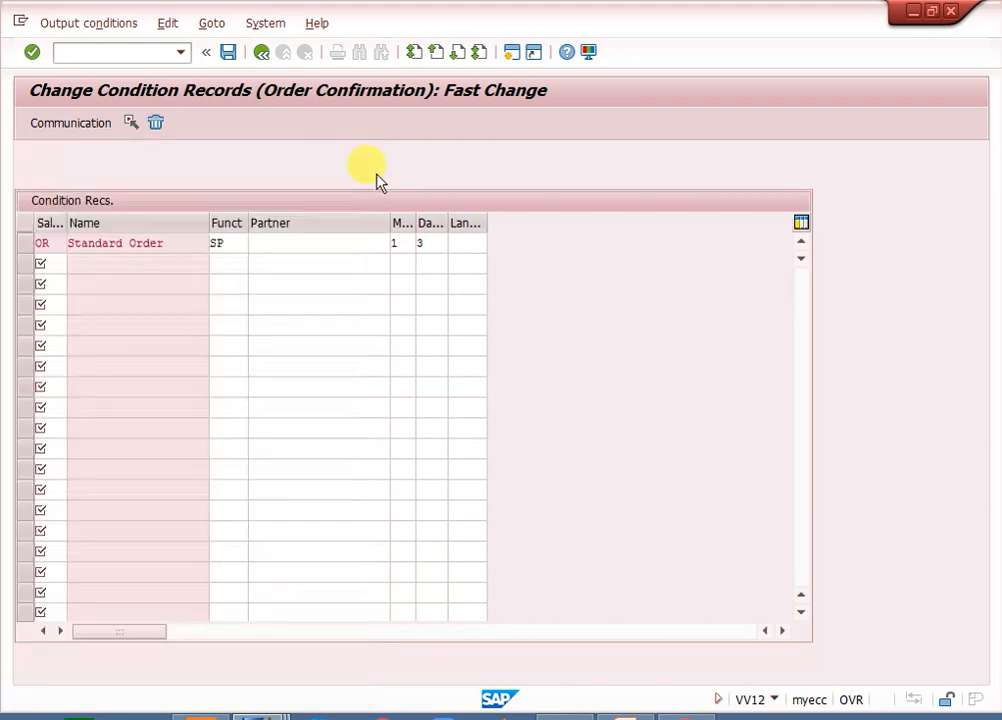
Review the dispatch time options for the Standard Order condition record, then close the list without choosing one
left_click(432, 244)
type("3")
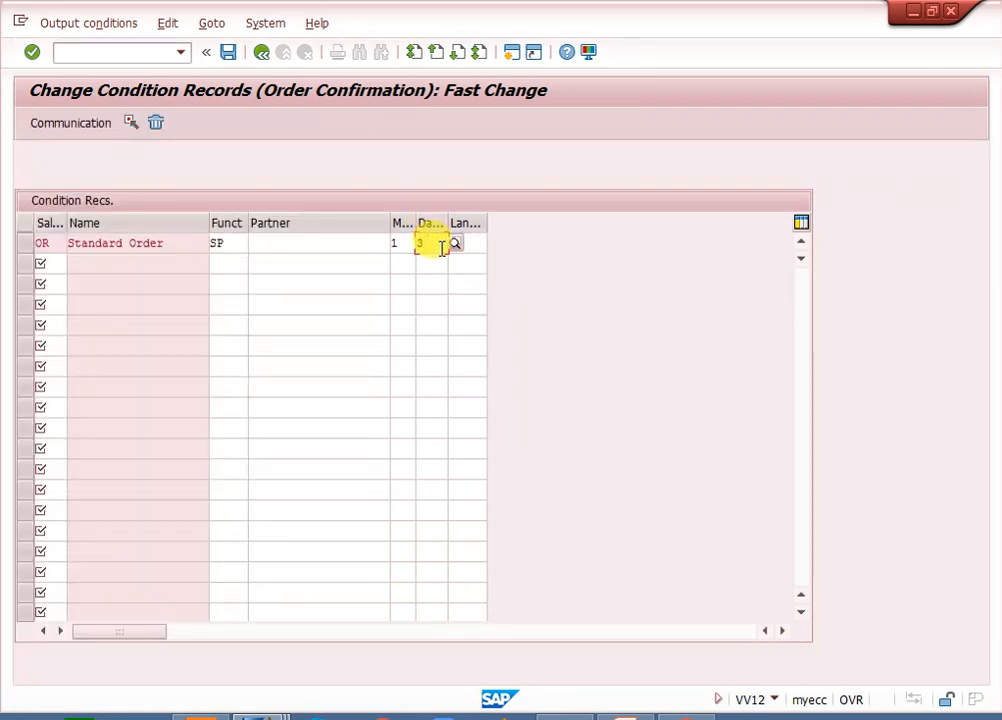
left_click(456, 246)
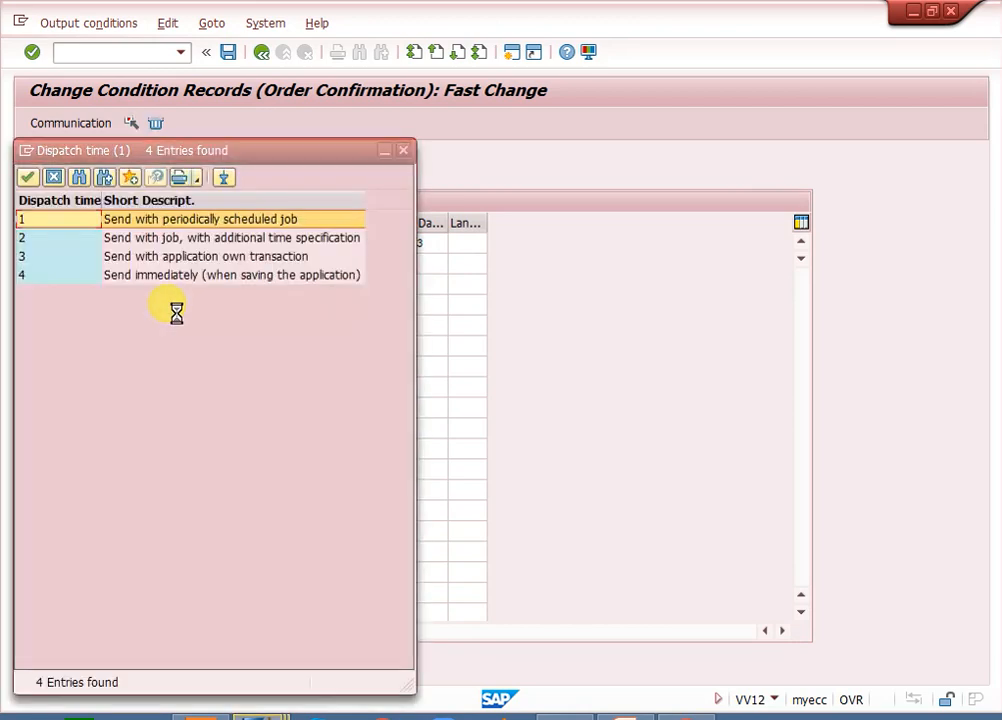
left_click(155, 258)
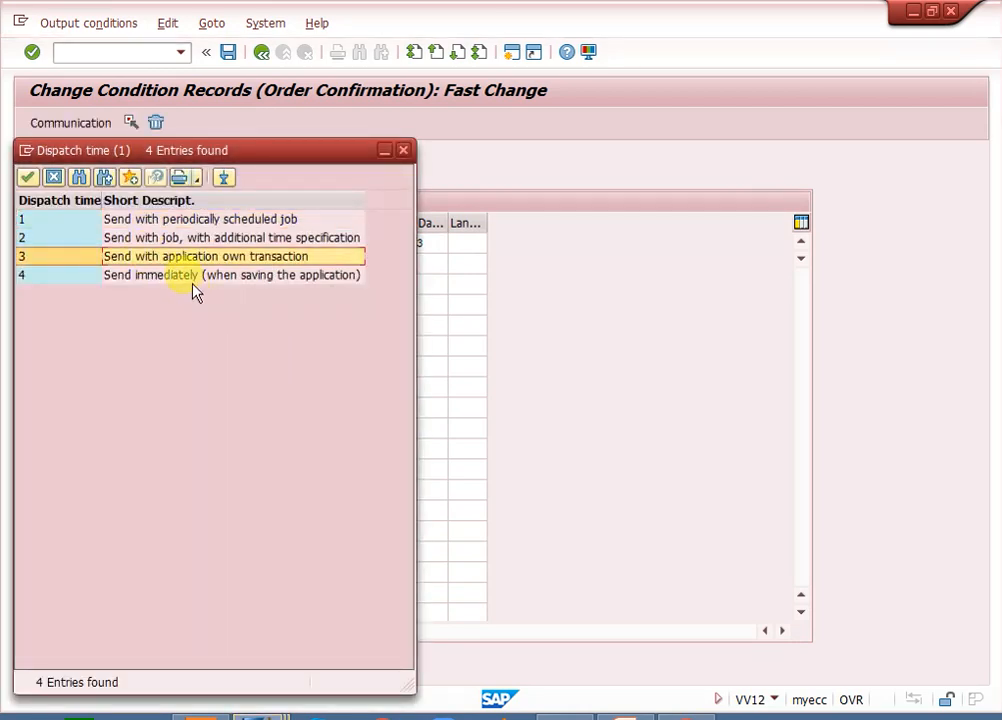
left_click(194, 280)
left_click(206, 243)
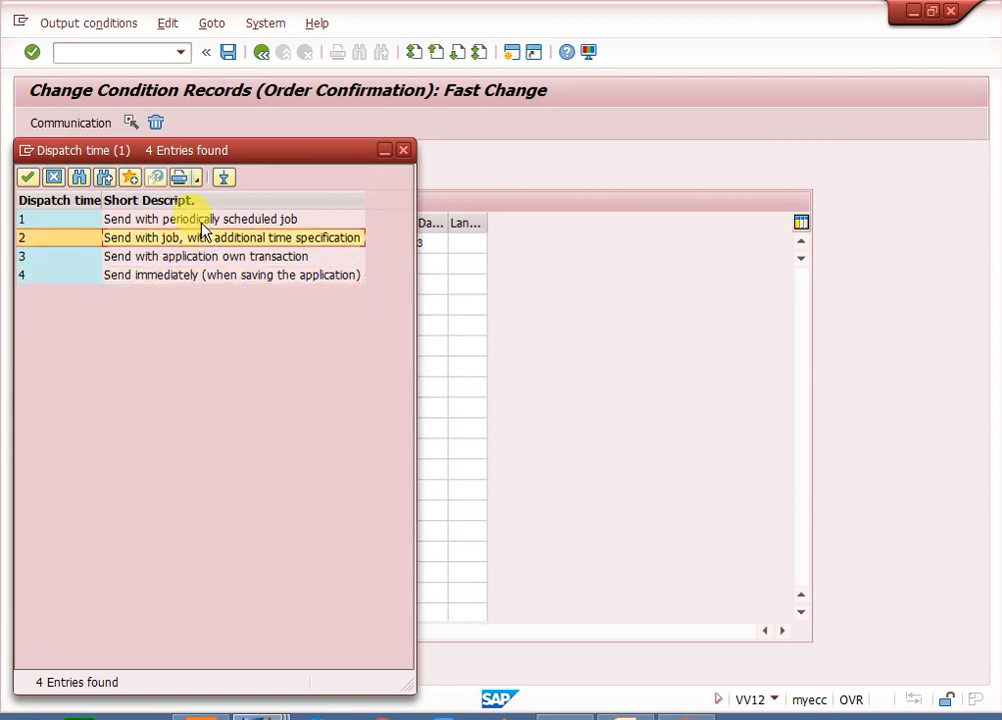
left_click(405, 150)
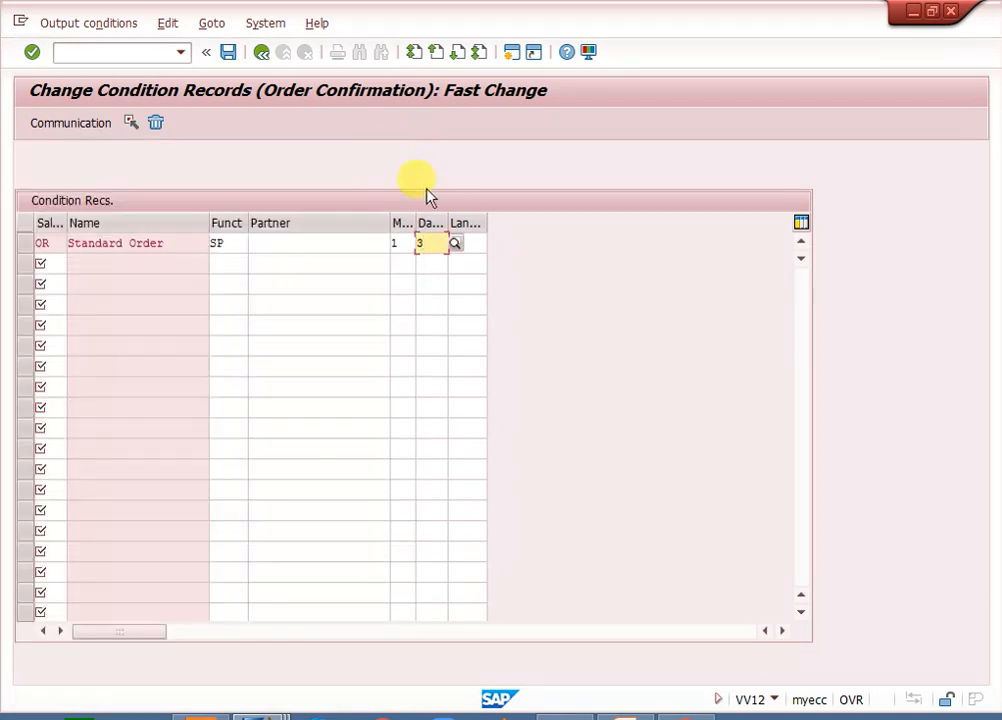
Set the Standard Order condition record's language to EN and review its communication settings
left_click(472, 240)
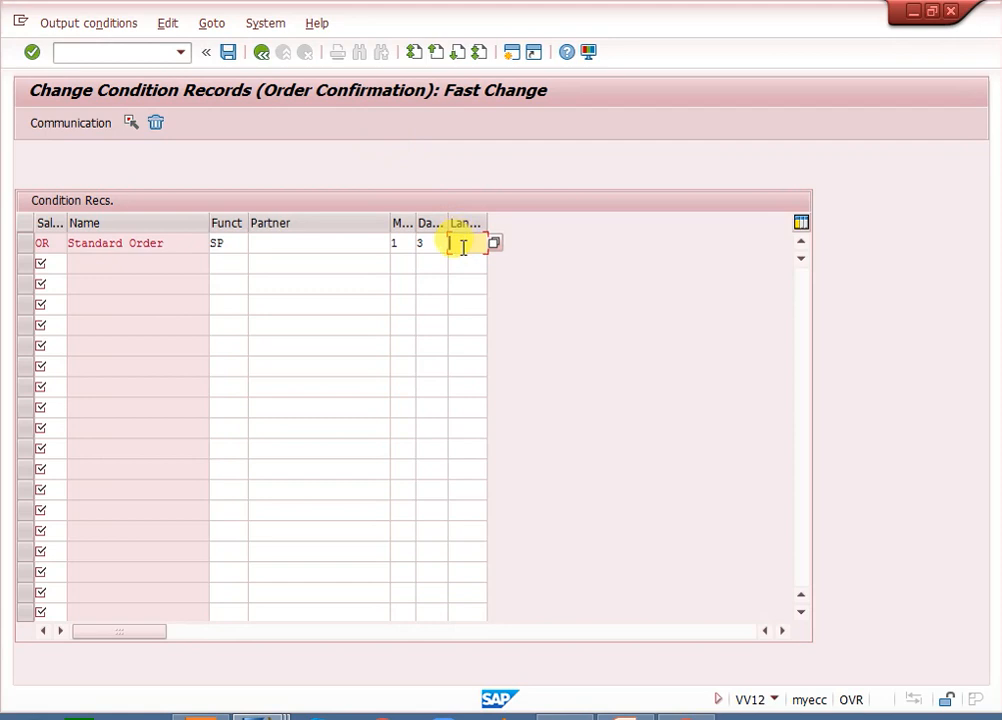
type("EN")
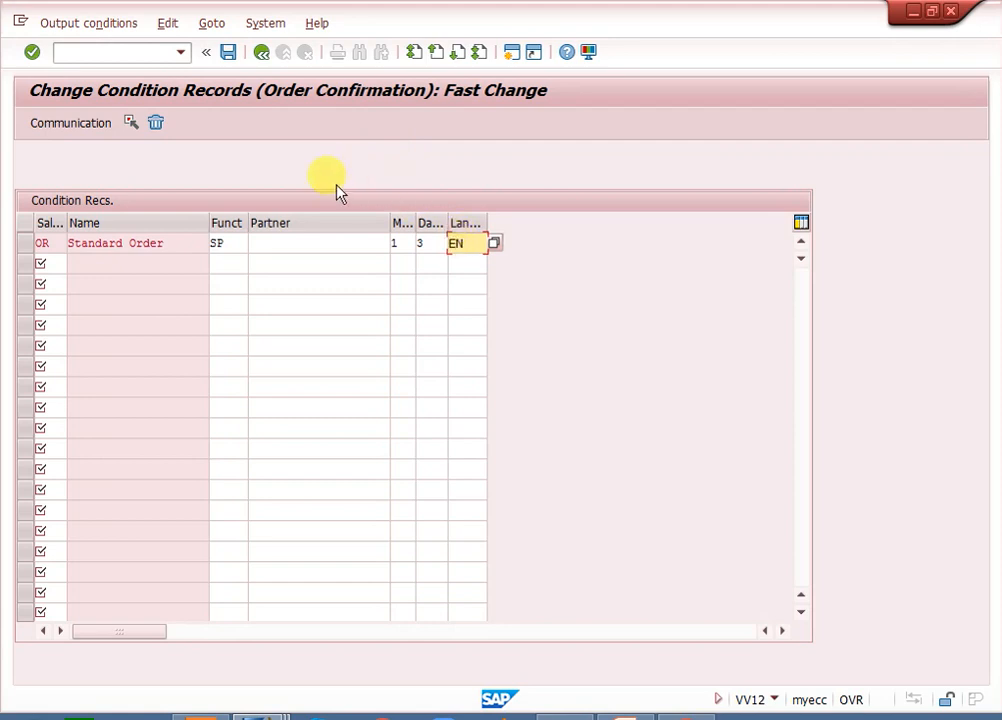
double_click(148, 249)
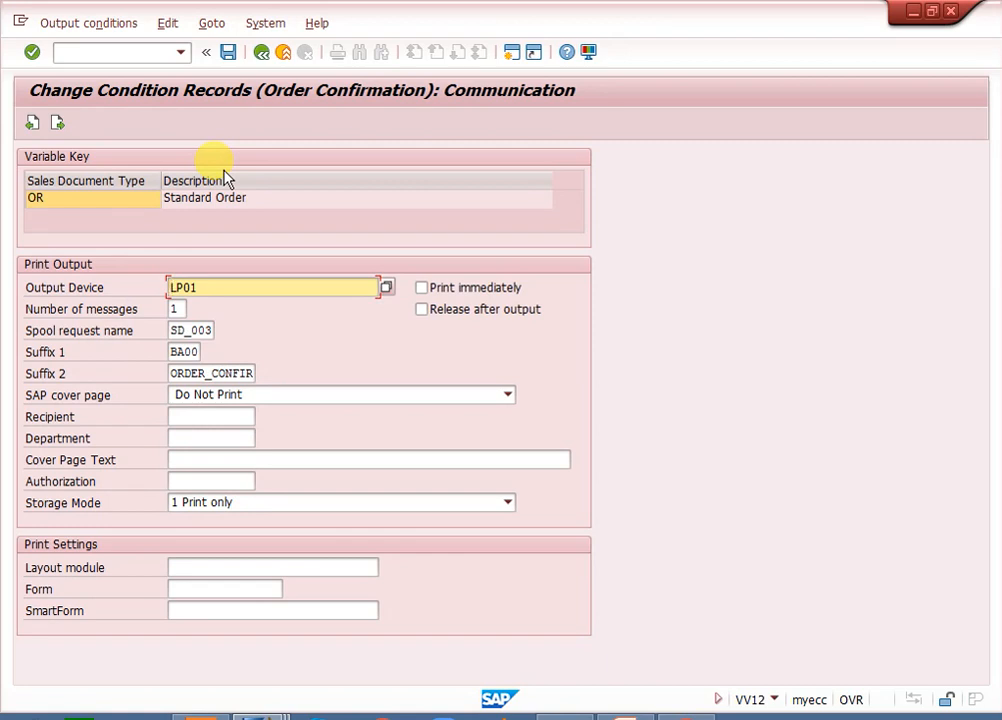
left_click(262, 52)
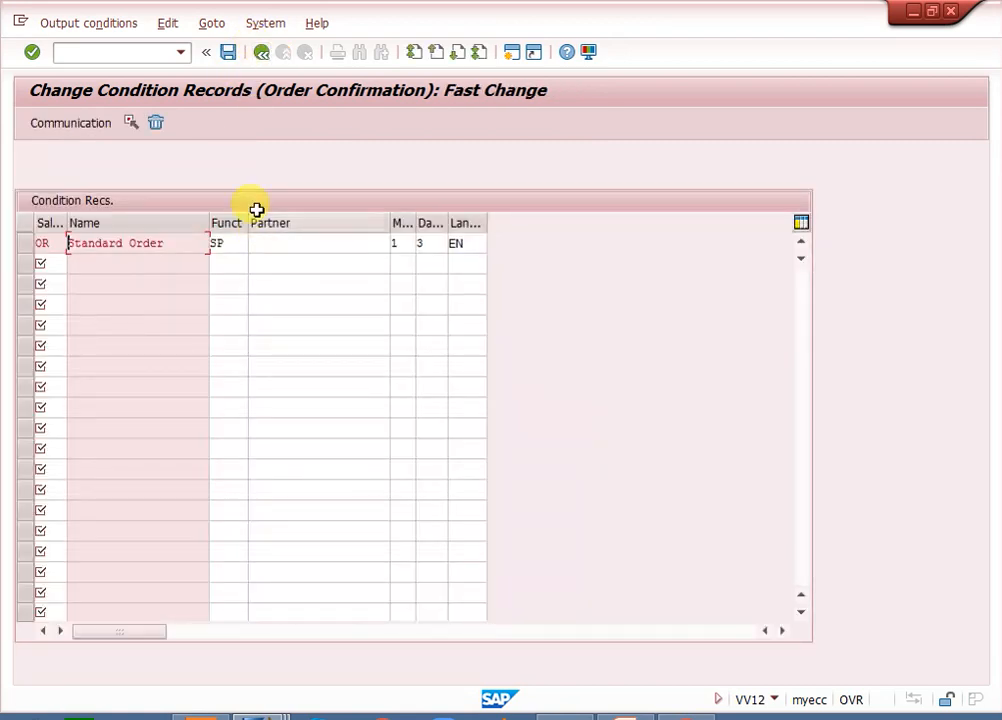
Exit the condition record maintenance without saving and return to the output type entry
left_click(262, 52)
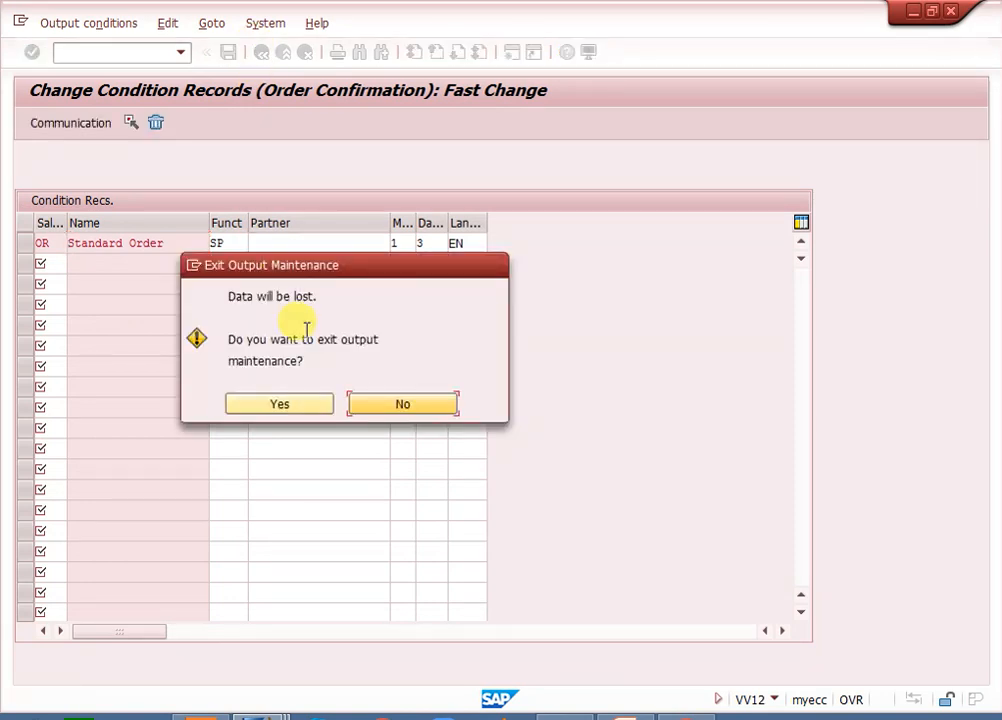
left_click(300, 405)
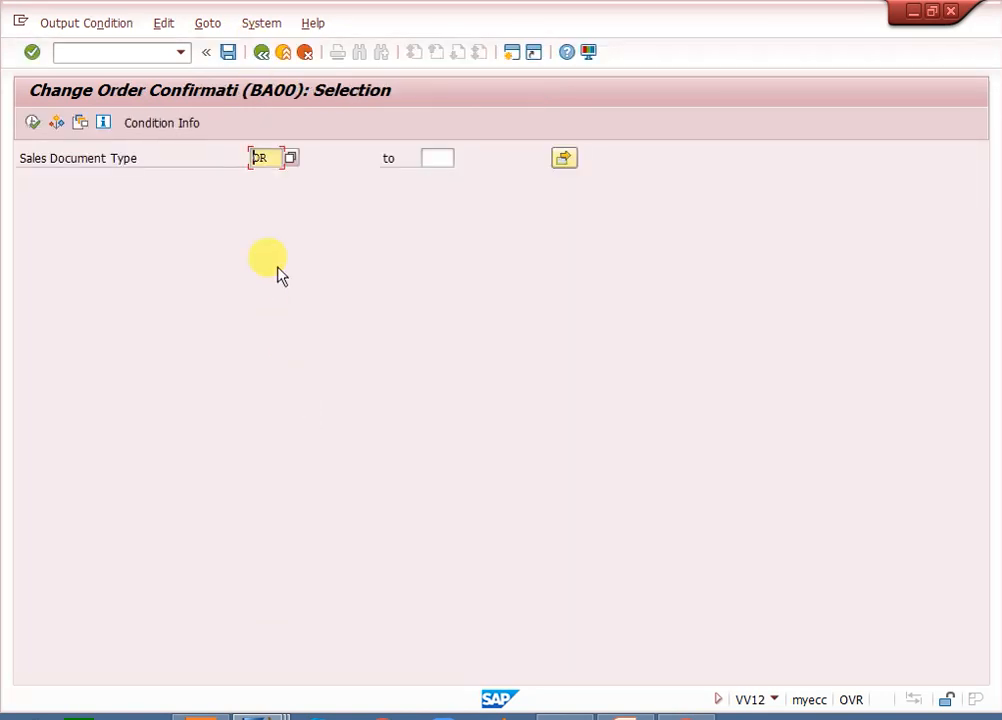
left_click(262, 53)
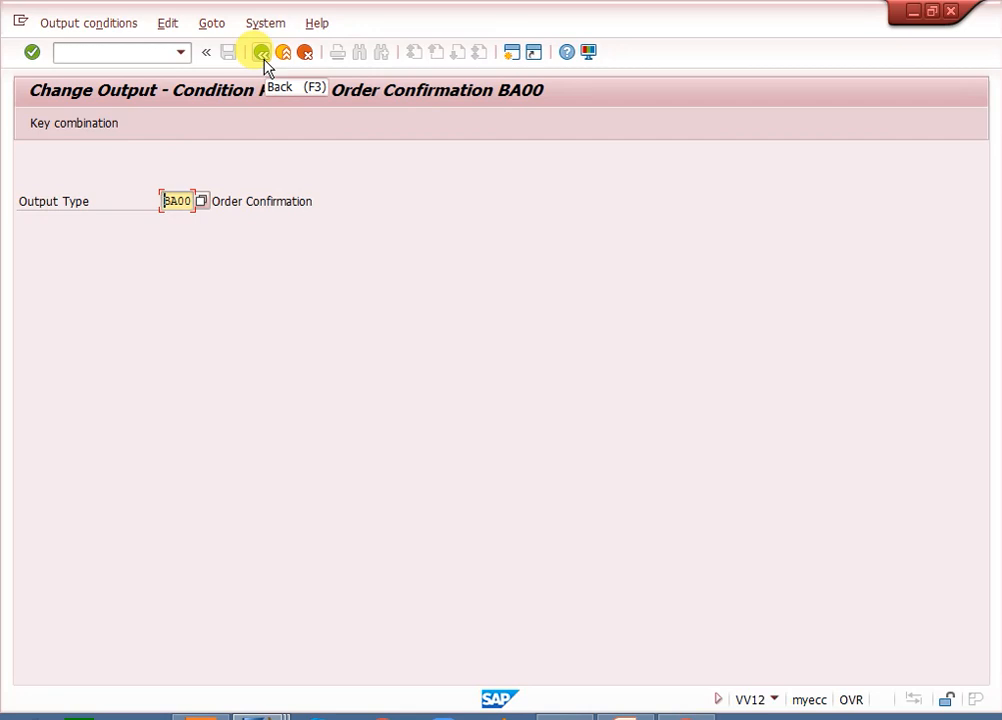
Open transaction NACE for the output control conditions
left_click(128, 55)
type("?nNA")
key("Return")
left_click(128, 55)
type("?n")
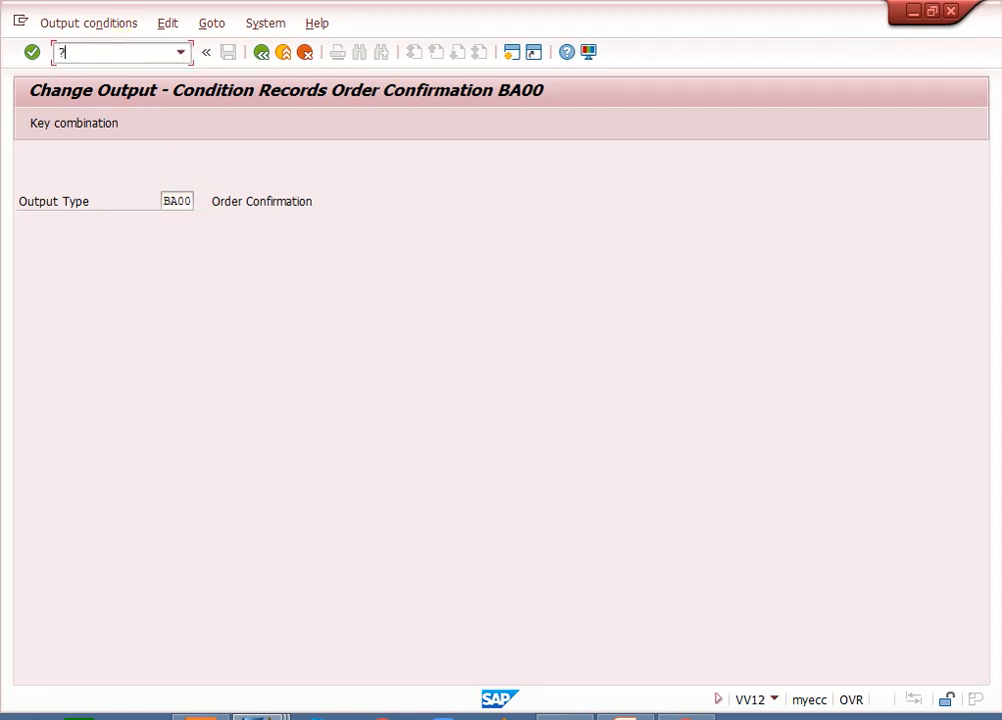
key("BackSpace")
key("BackSpace")
type("/nNACE")
key("Return")
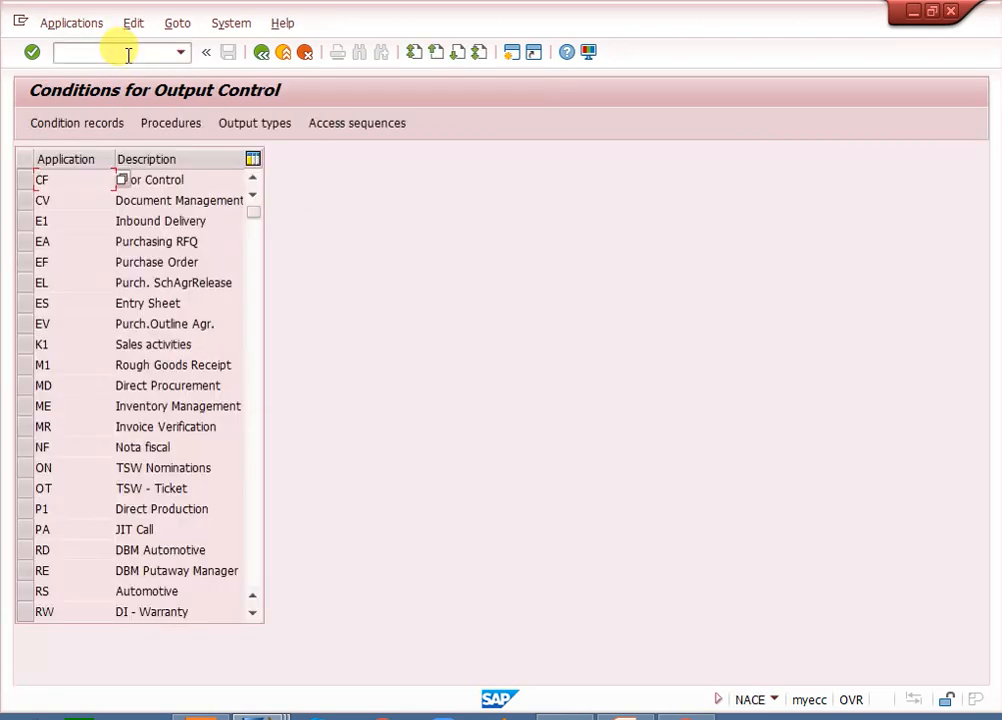
Display the output types of application V1 (Sales) and switch the overview to change mode
left_click(253, 422)
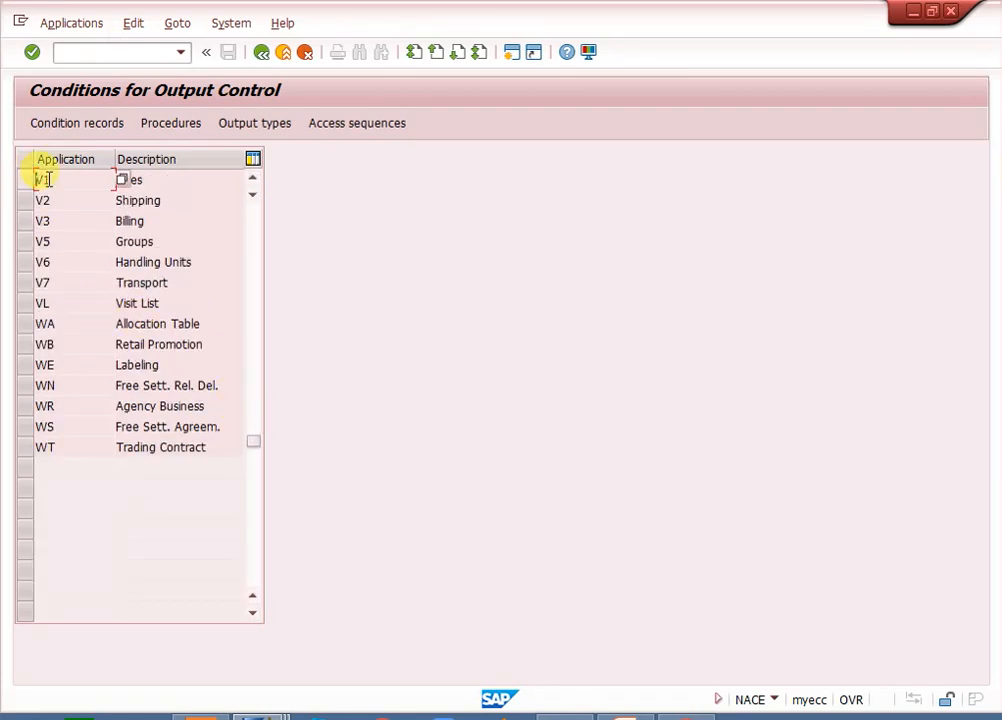
left_click(92, 202)
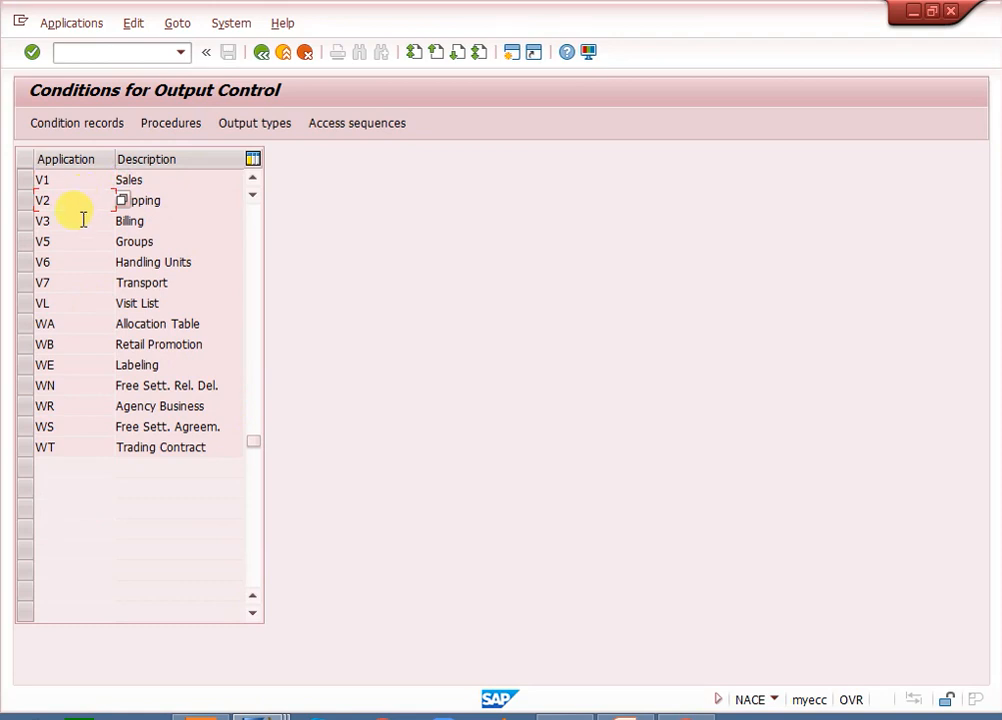
left_click(83, 220)
left_click(25, 181)
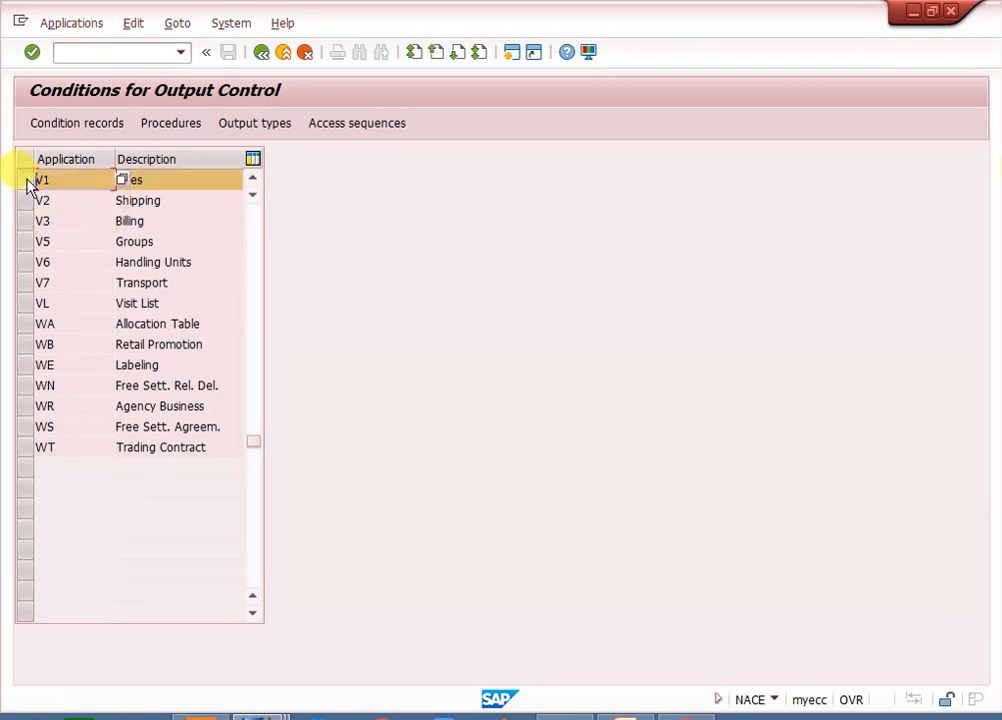
left_click(258, 127)
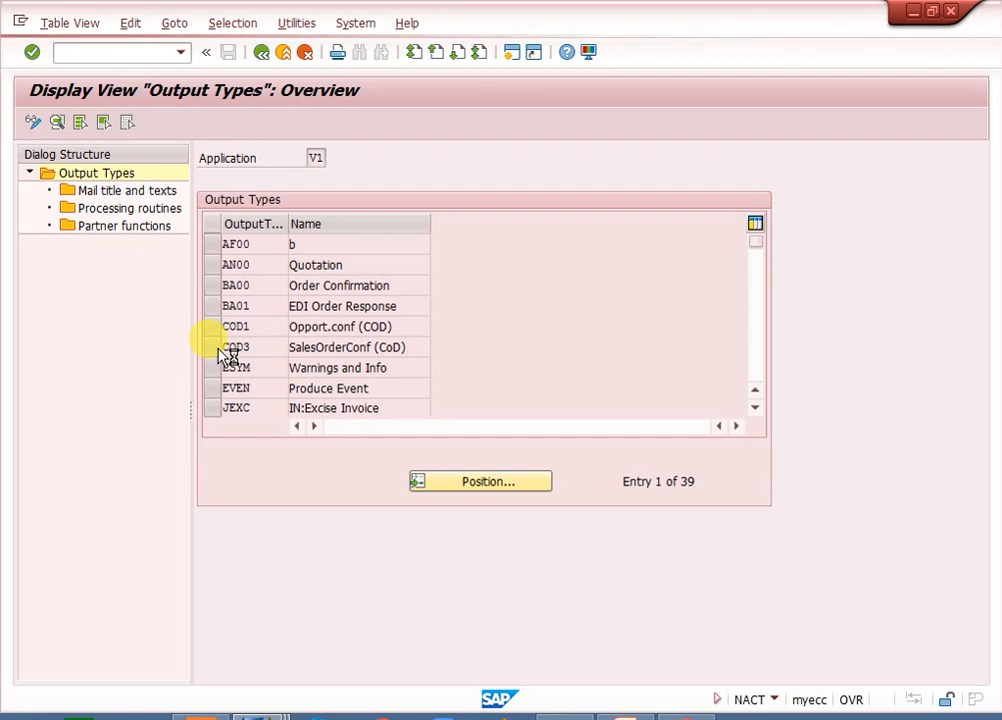
key("ctrl+F1")
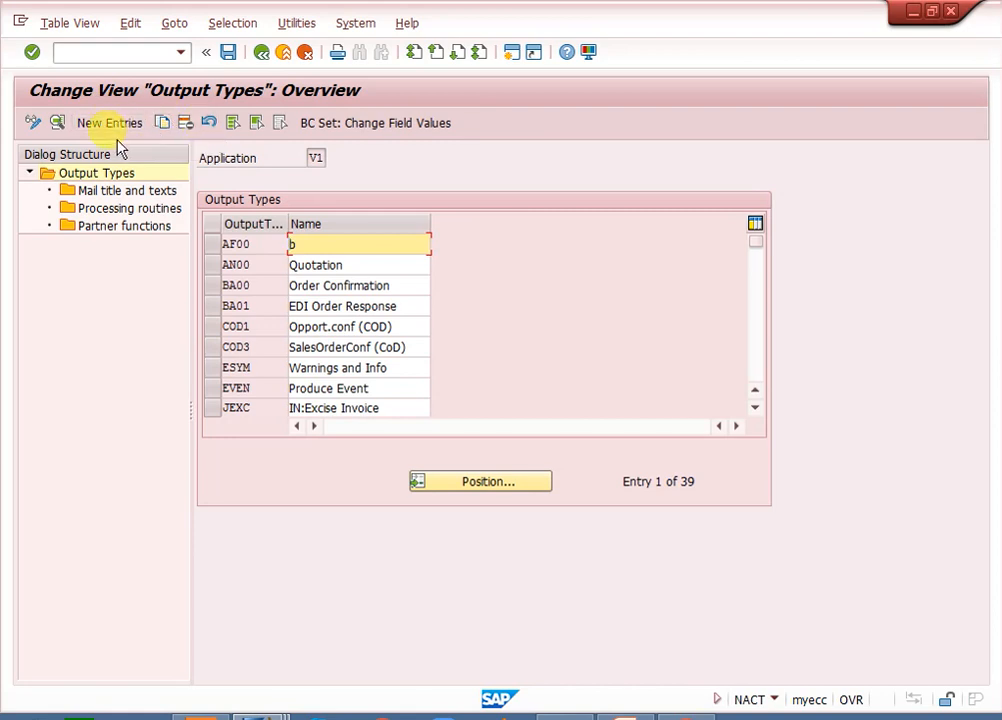
Review the output determination procedures of application V1 (Sales), then return to the application list
left_click(267, 58)
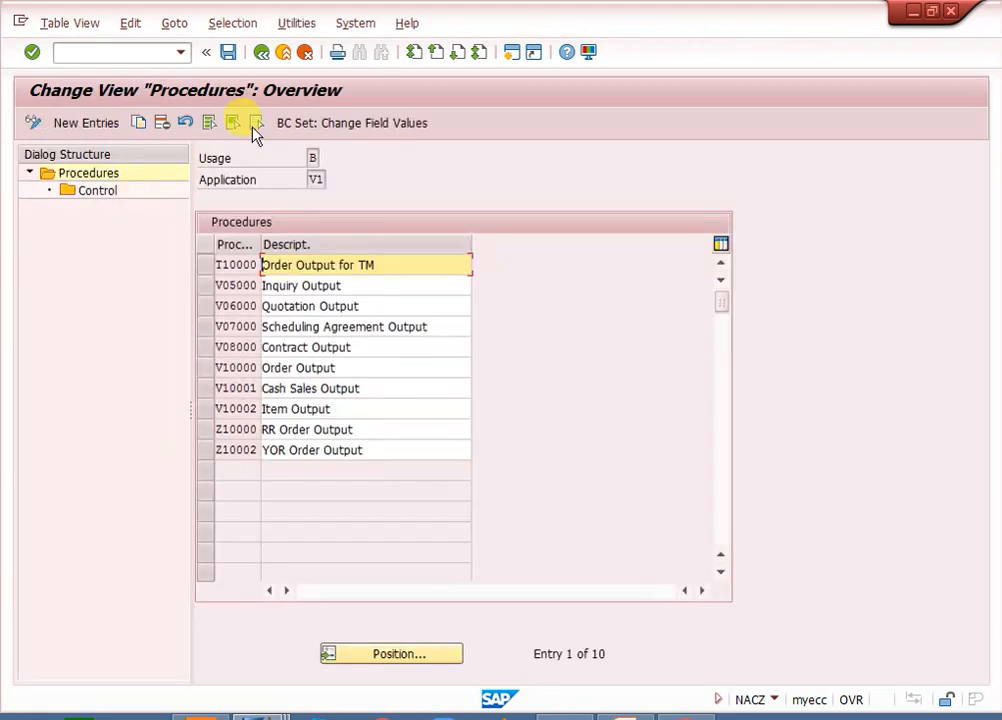
left_click(260, 51)
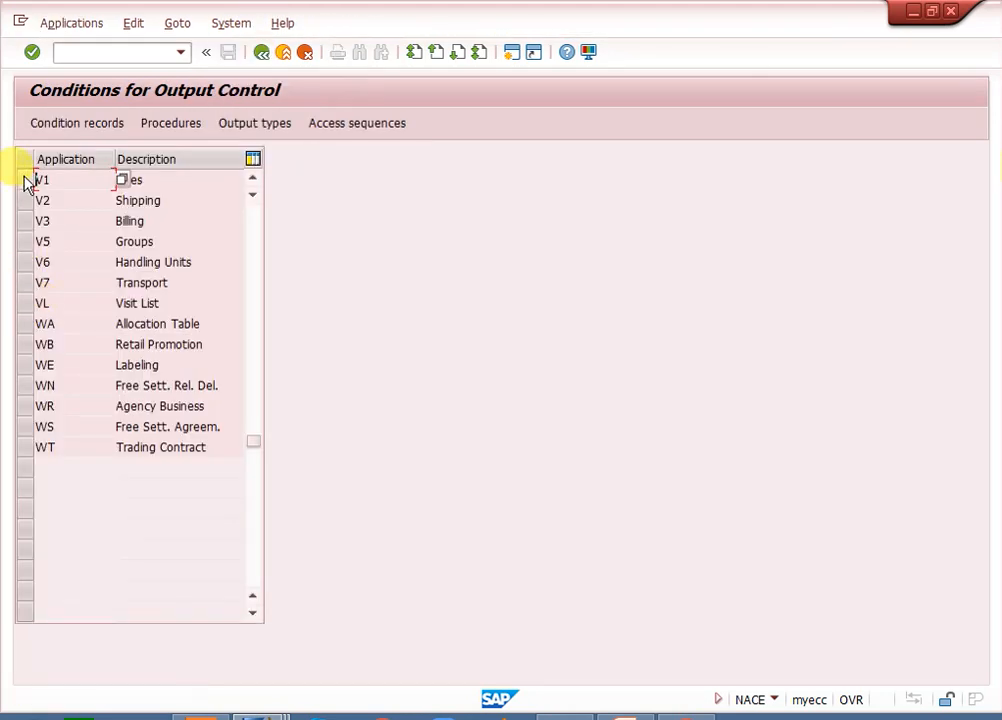
left_click(26, 181)
left_click(170, 122)
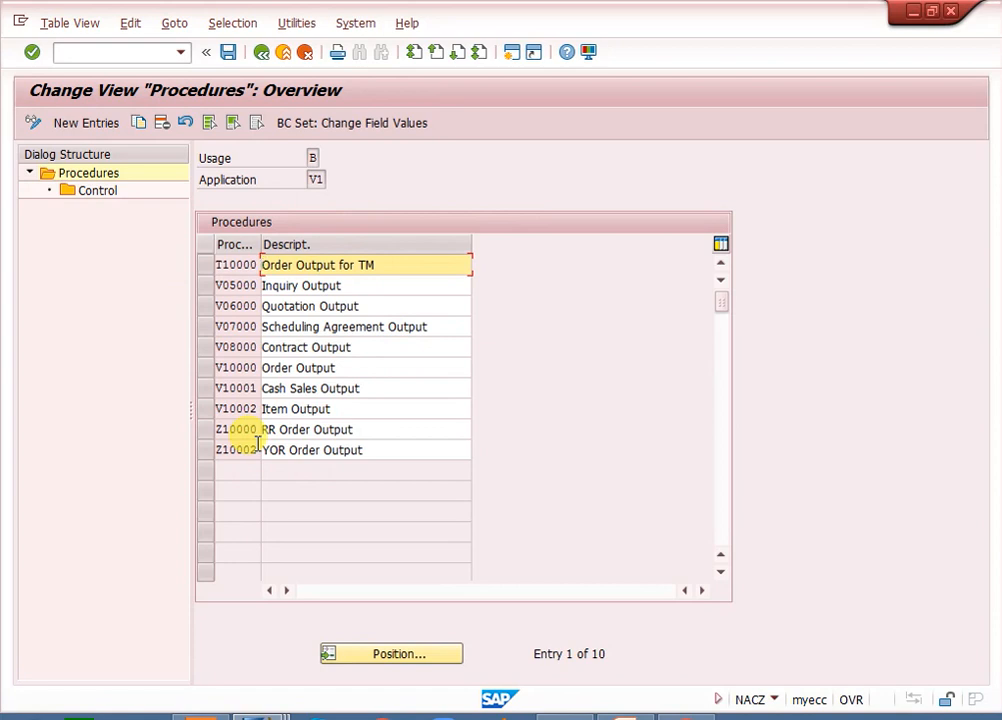
left_click(261, 53)
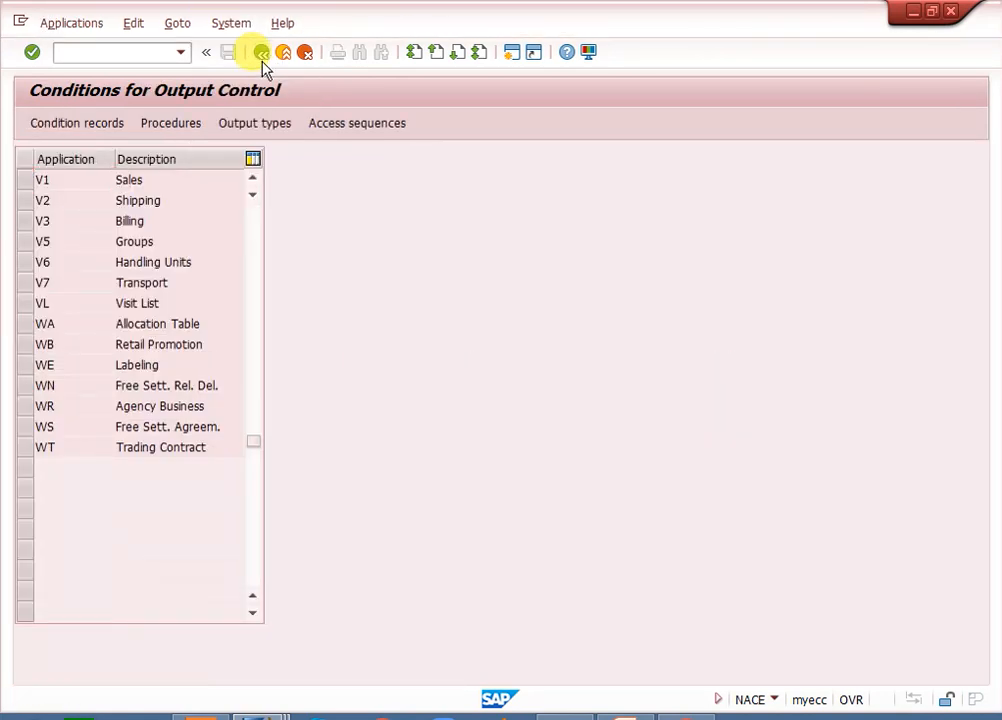
left_click(261, 52)
Switch to the Customizing: Execute Project session and display the SAP Reference IMG
mouse_move(258, 715)
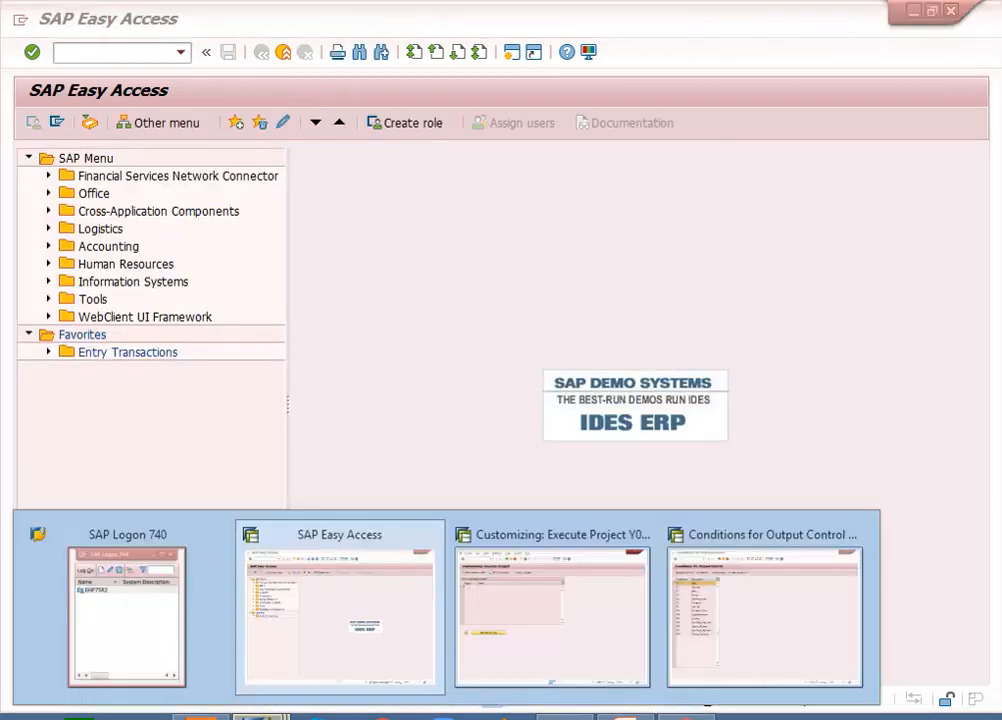
left_click(519, 611)
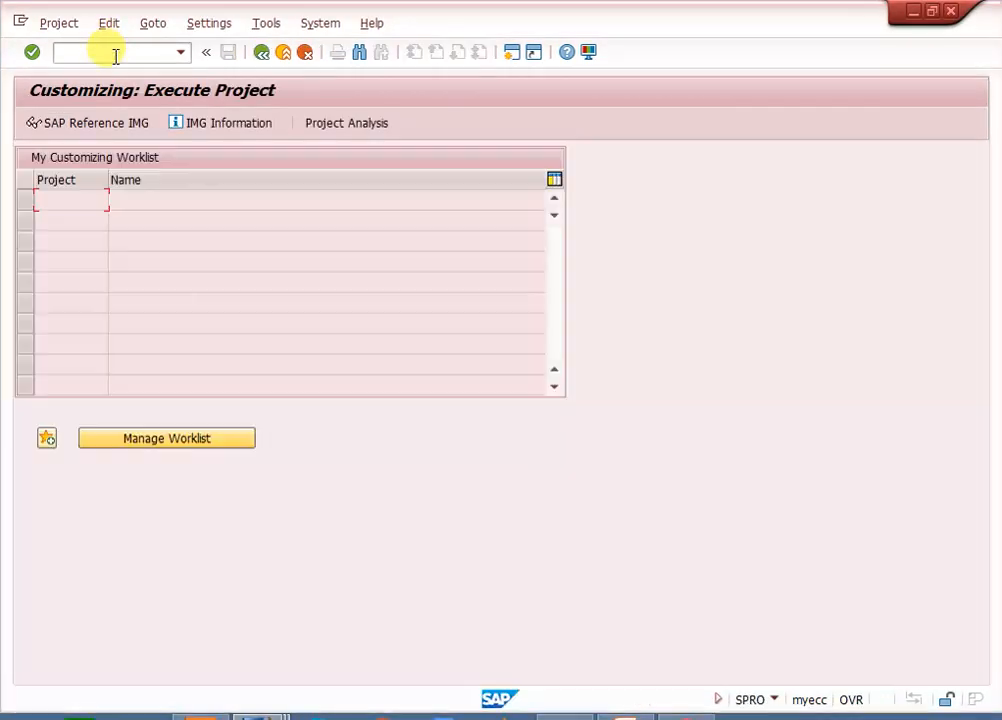
left_click(98, 130)
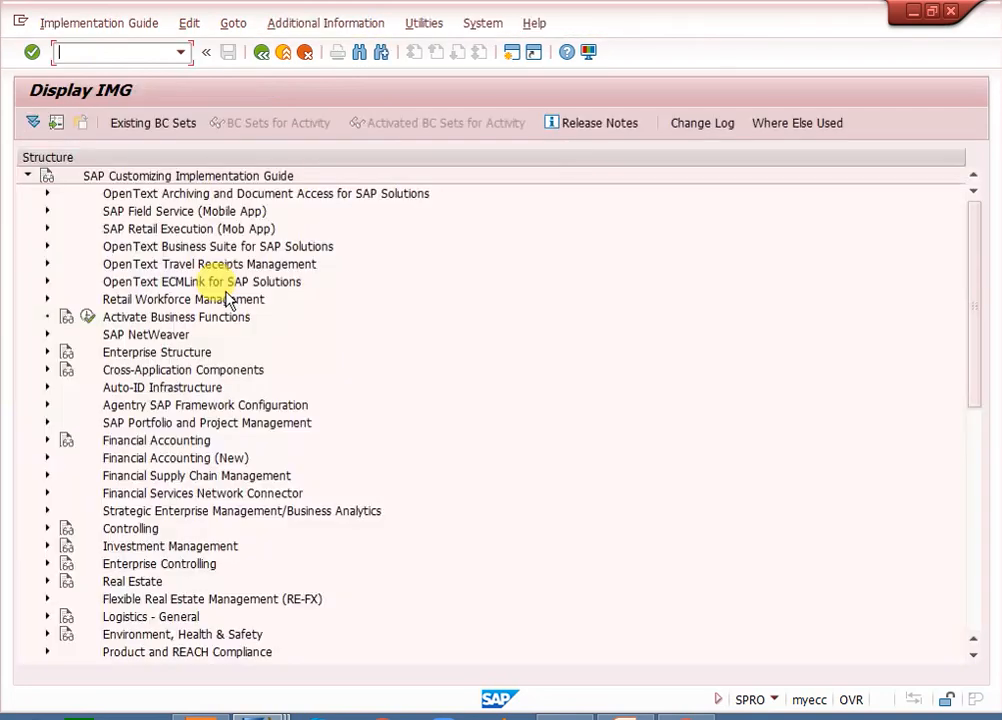
Expand Sales and Distribution > Basic Functions > Output Control > Output Determination > Output Determination Using the Condition Technique > Maintain Output Determination for Sales Documents
left_click(971, 503)
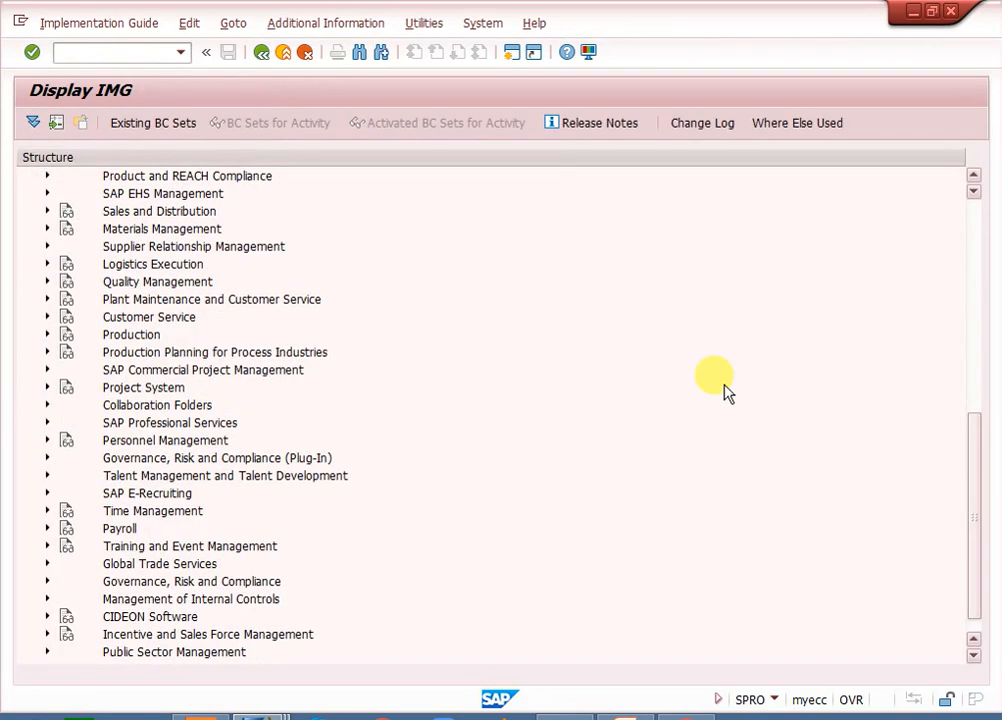
left_click(46, 211)
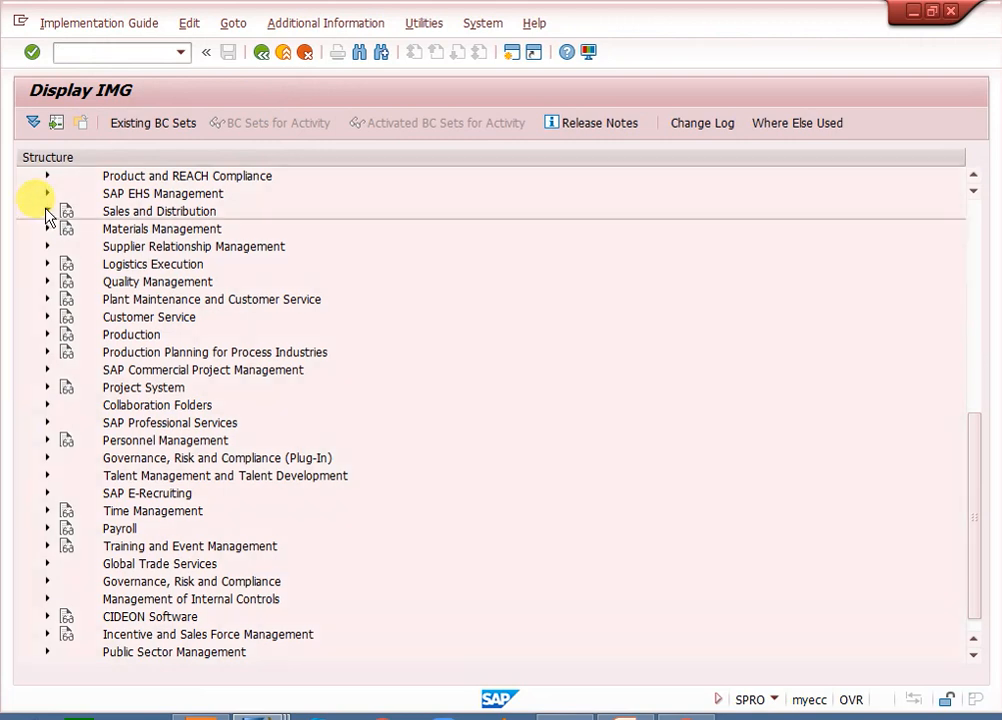
left_click(66, 246)
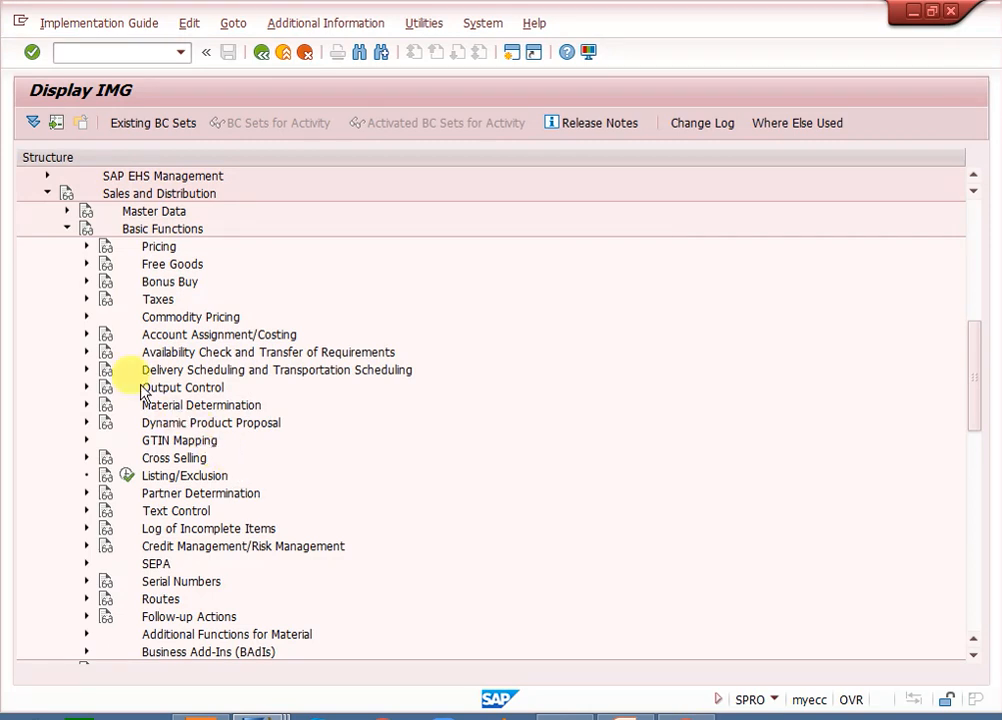
left_click(86, 387)
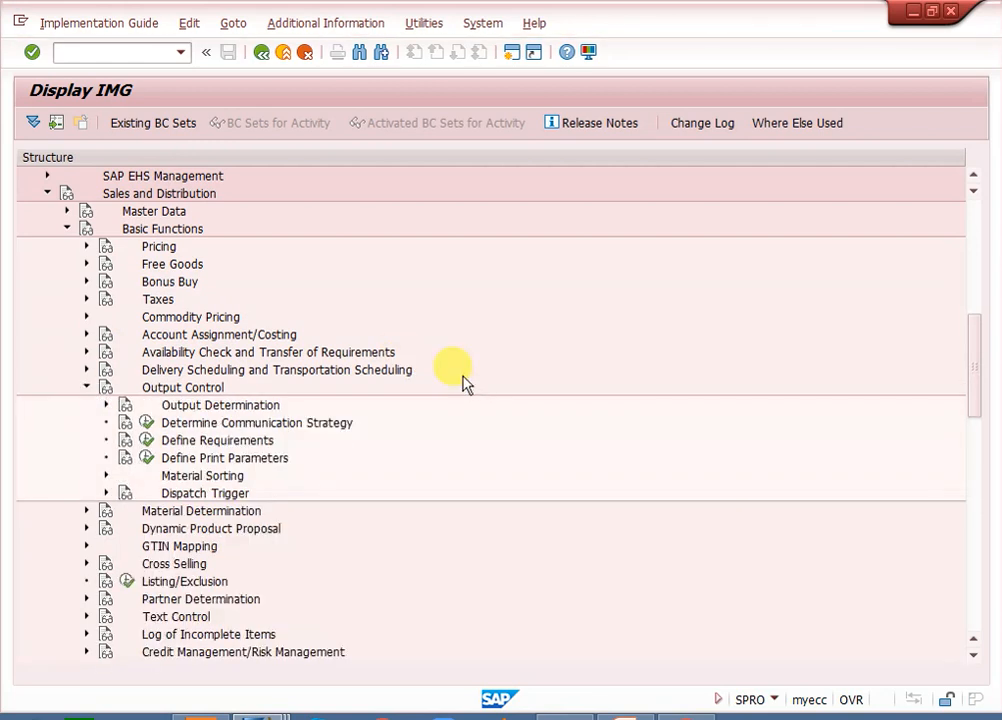
left_click(106, 405)
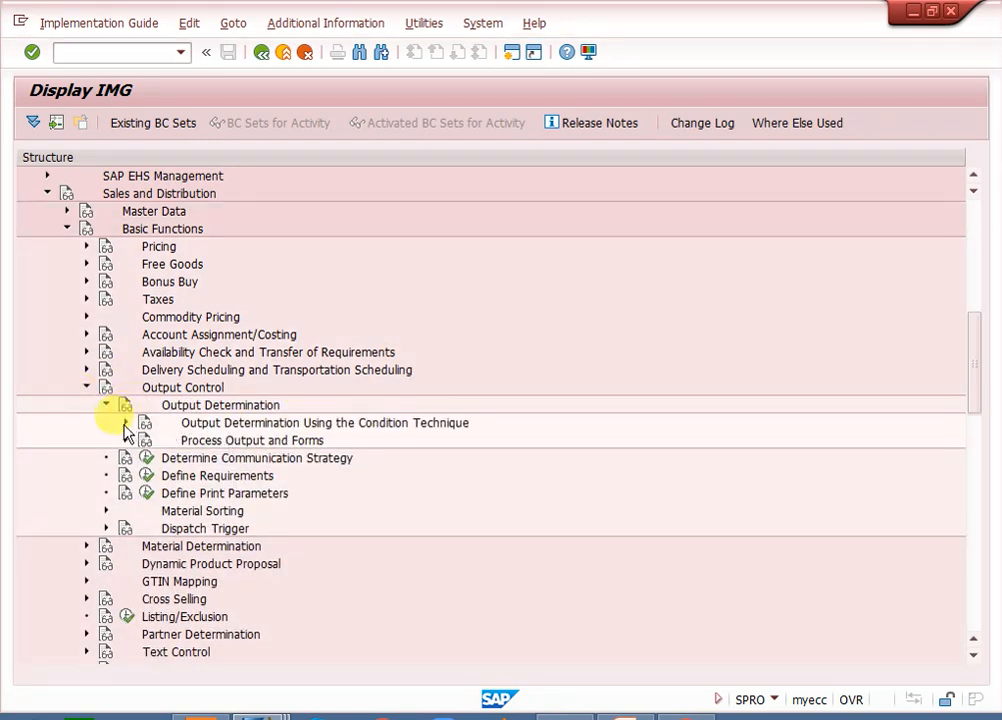
left_click(126, 423)
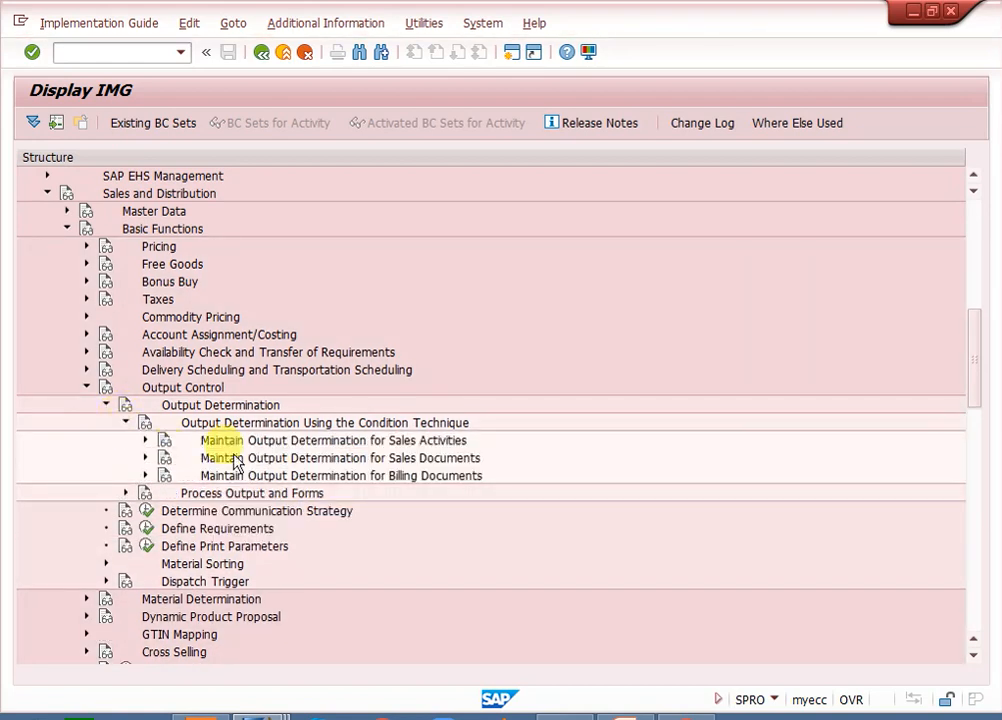
left_click(318, 476)
left_click(323, 460)
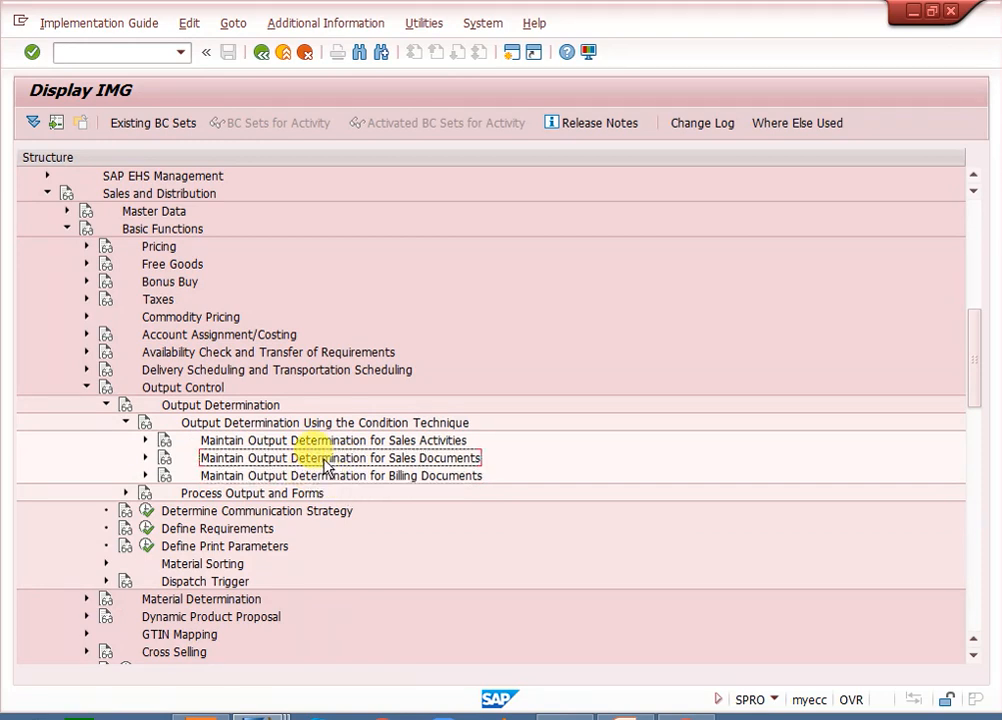
left_click(146, 458)
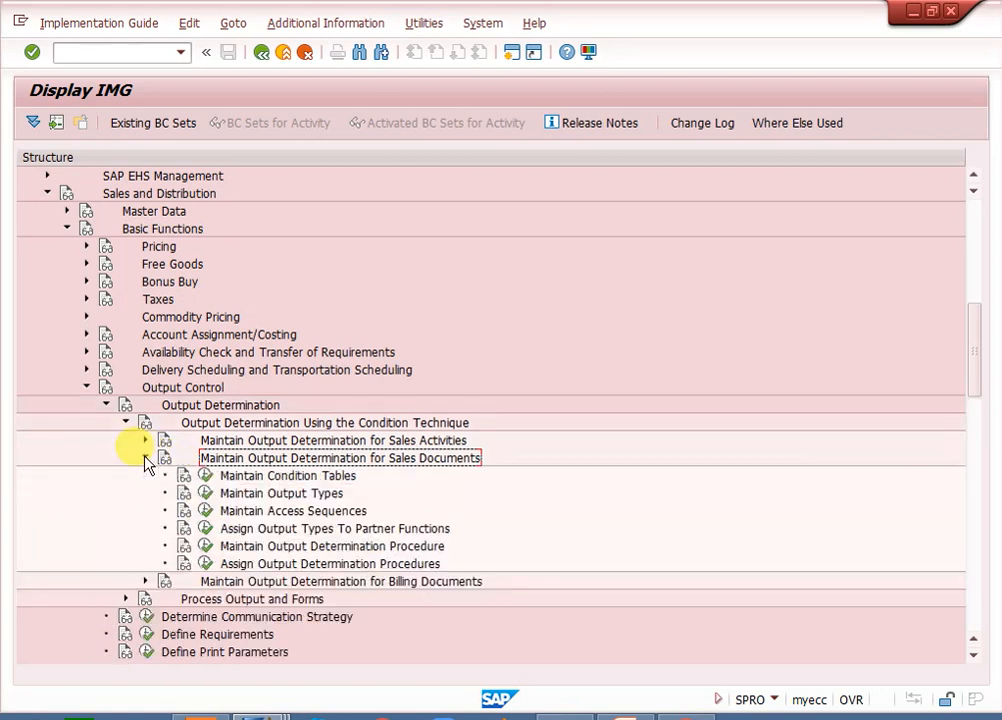
Review the output condition tables for sales documents, highlighting 007 Order Type, then return to the IMG without choosing one
left_click(207, 478)
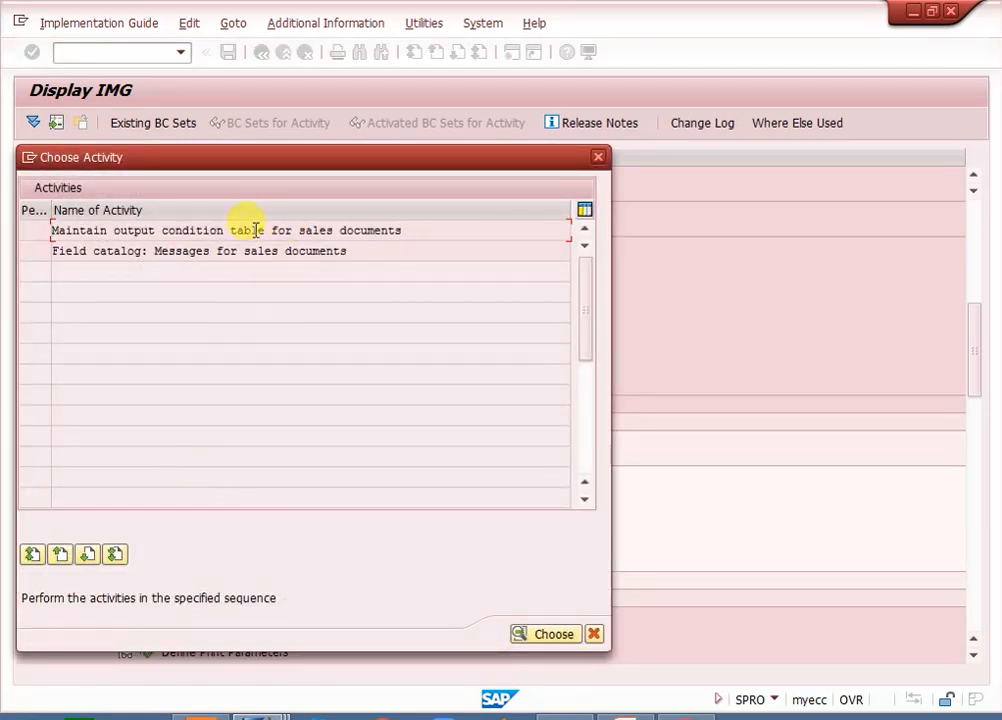
double_click(253, 230)
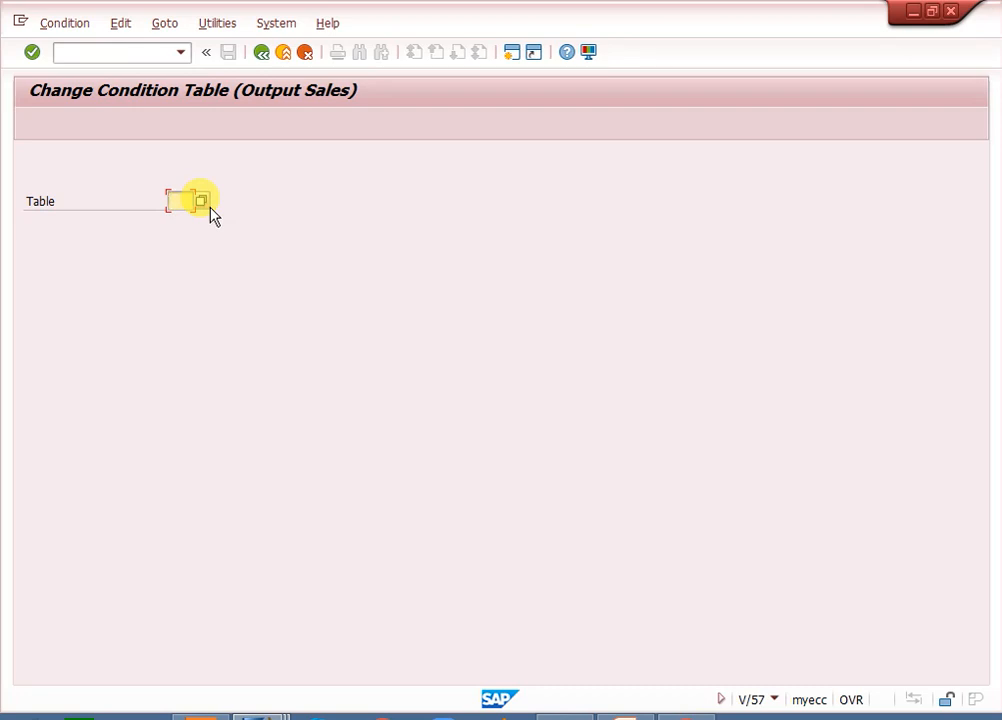
key("F4")
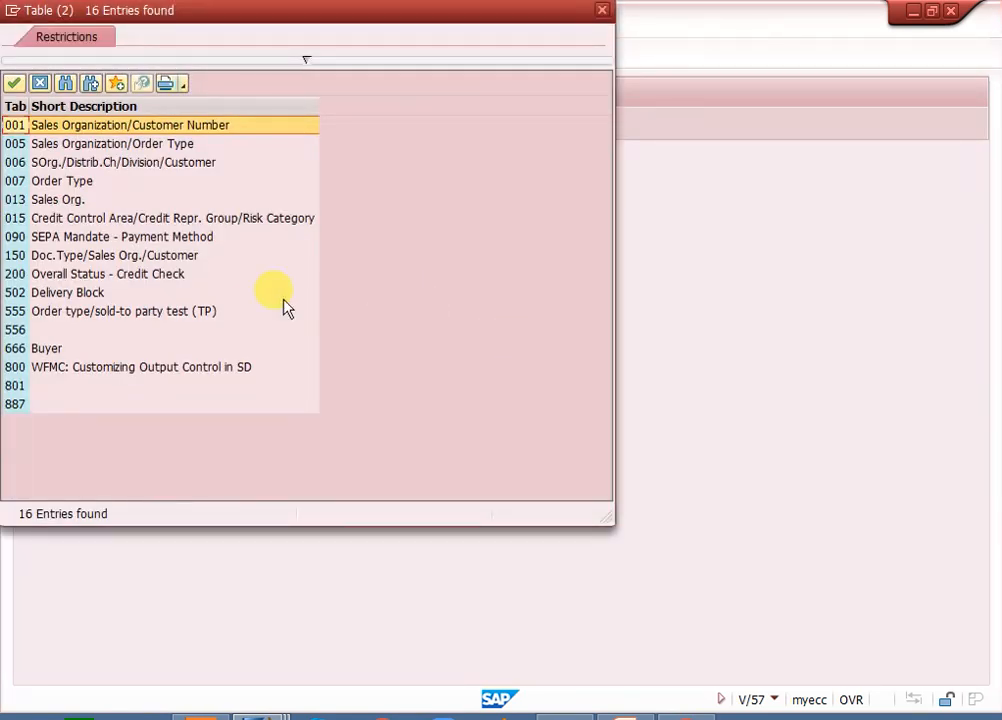
left_click(76, 183)
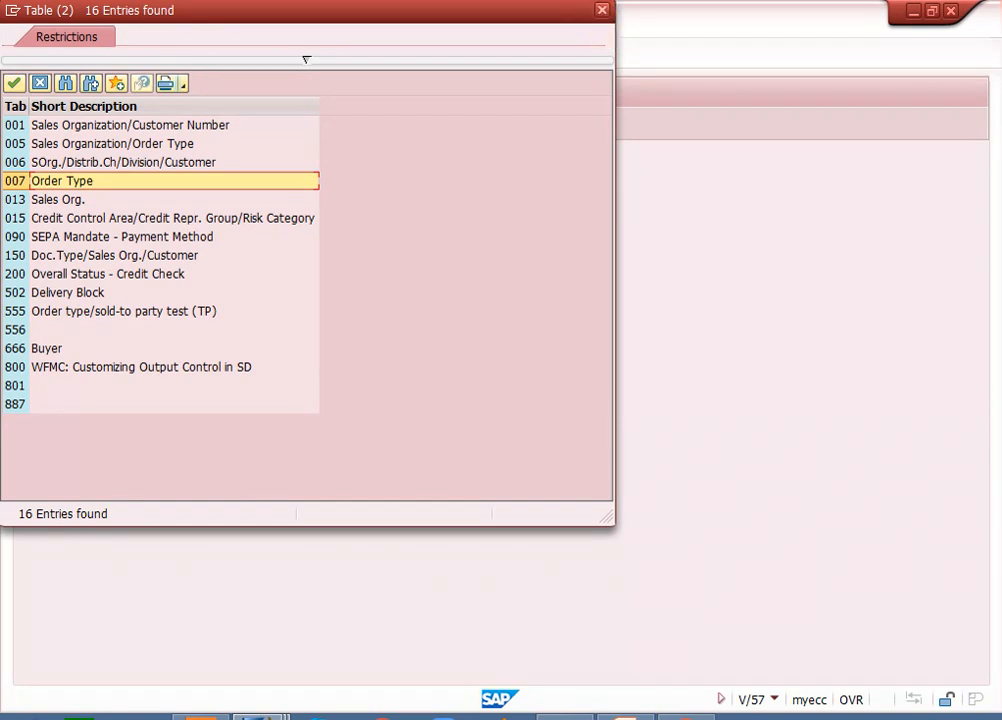
left_click(603, 12)
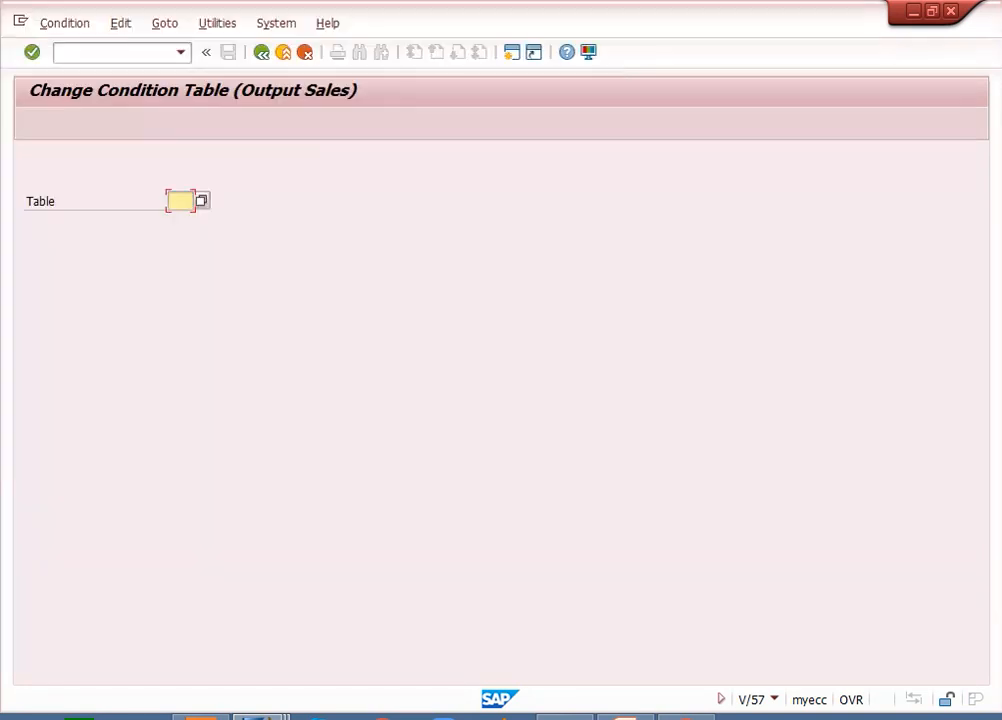
left_click(265, 56)
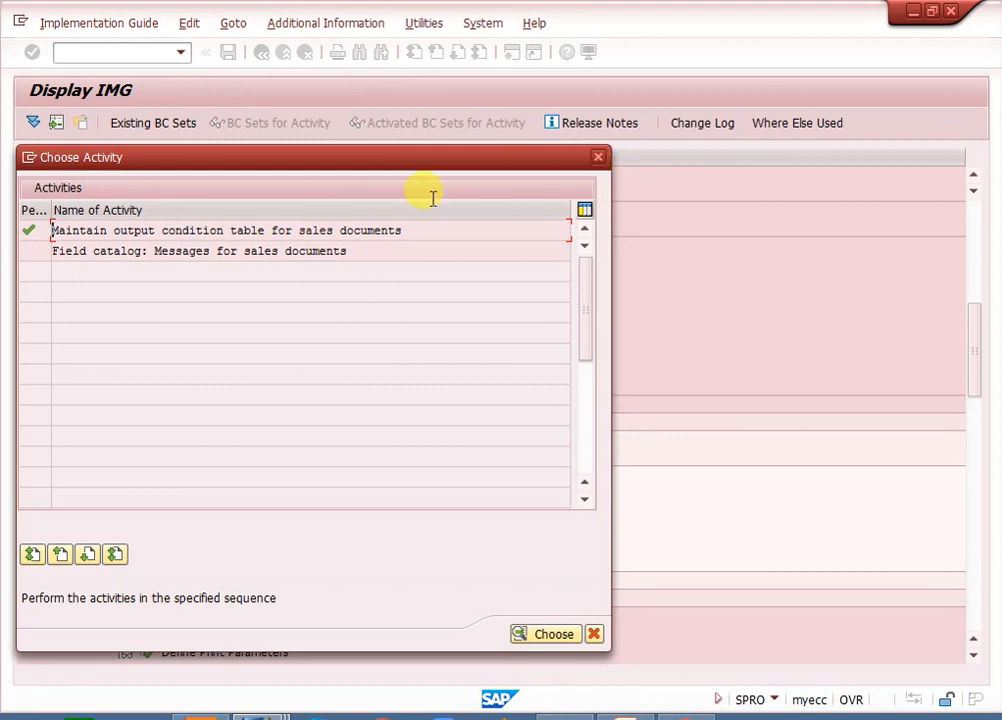
left_click(598, 158)
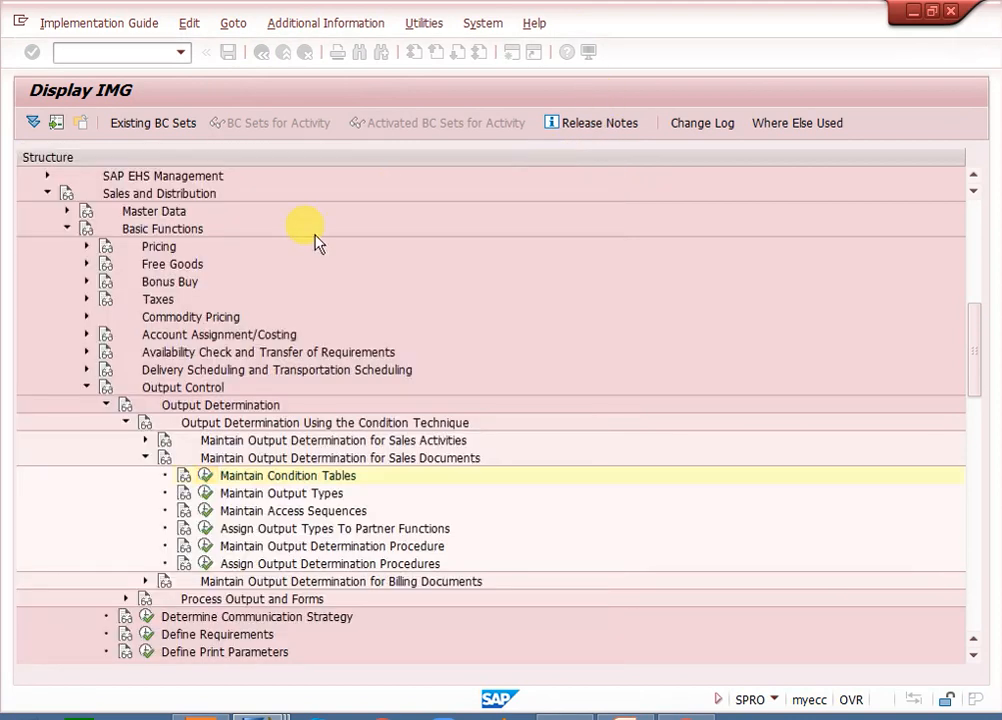
Open Maintain Access Sequences past the cross-client caution and display the accesses of sequence 0002 Order Type
left_click(206, 514)
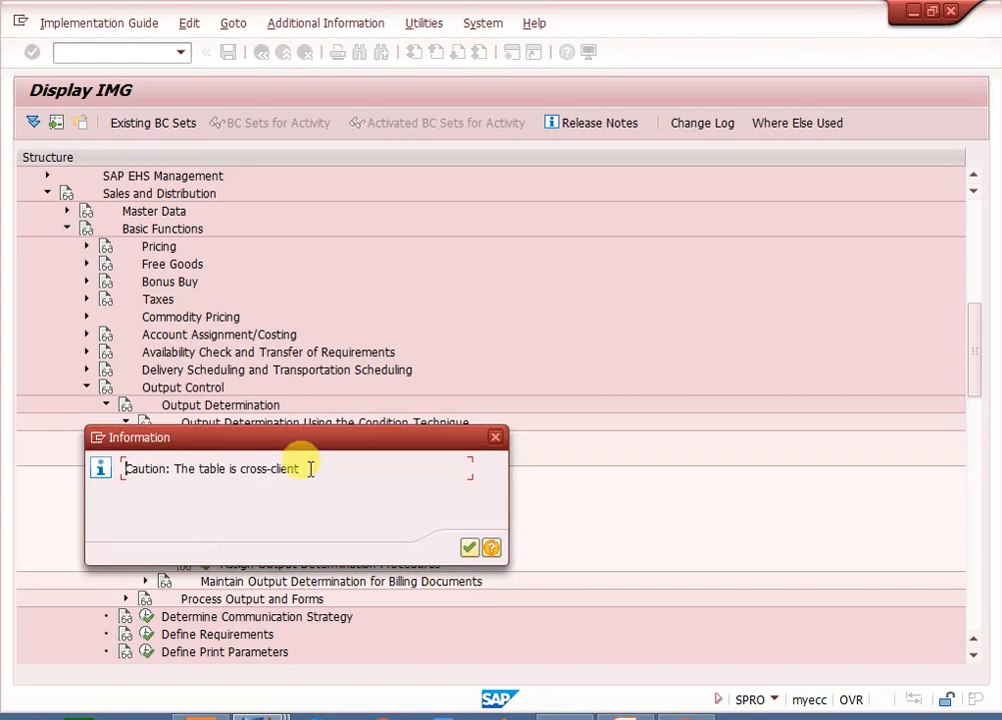
left_click(470, 548)
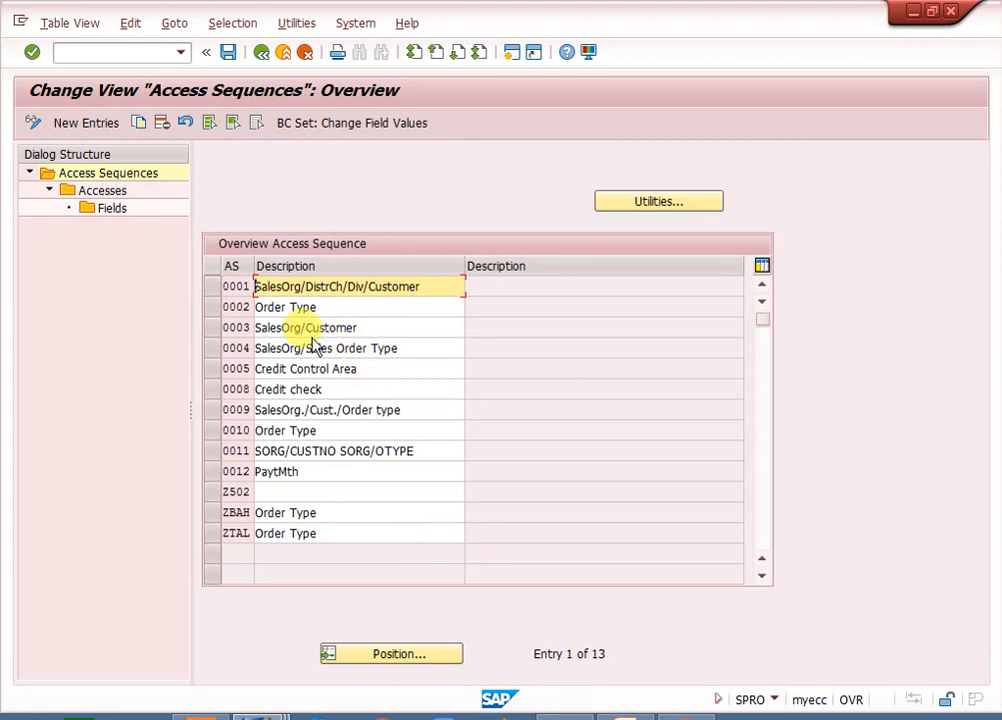
left_click(212, 309)
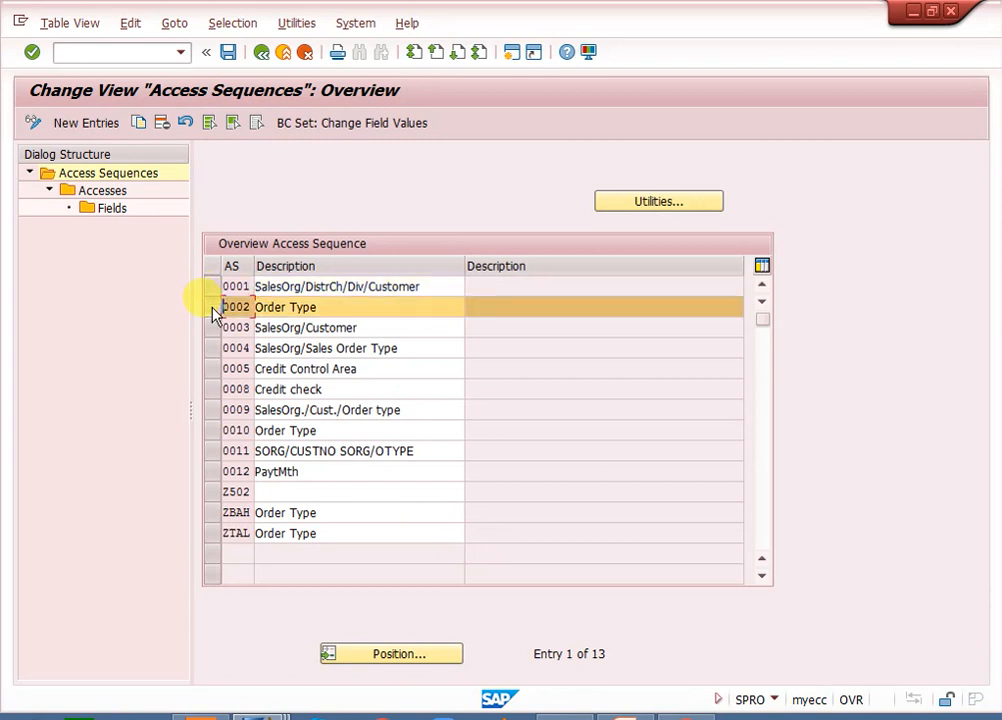
double_click(110, 192)
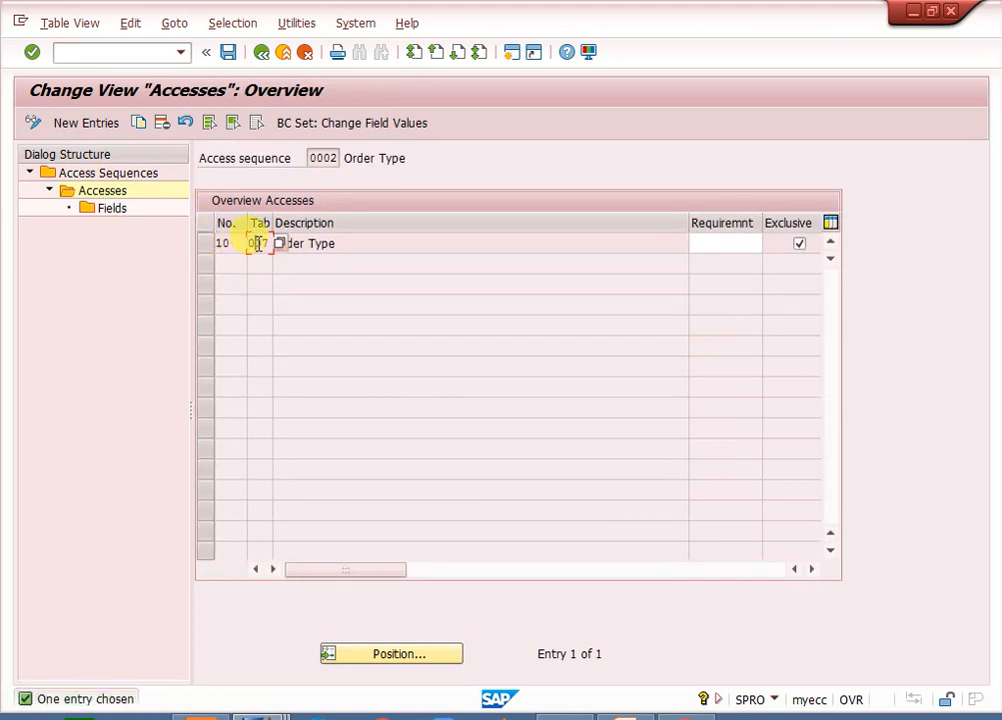
Review the condition tables available for access 10 of sequence 0002, highlighting 007 Order Type, and close the list without choosing one
left_click(314, 246)
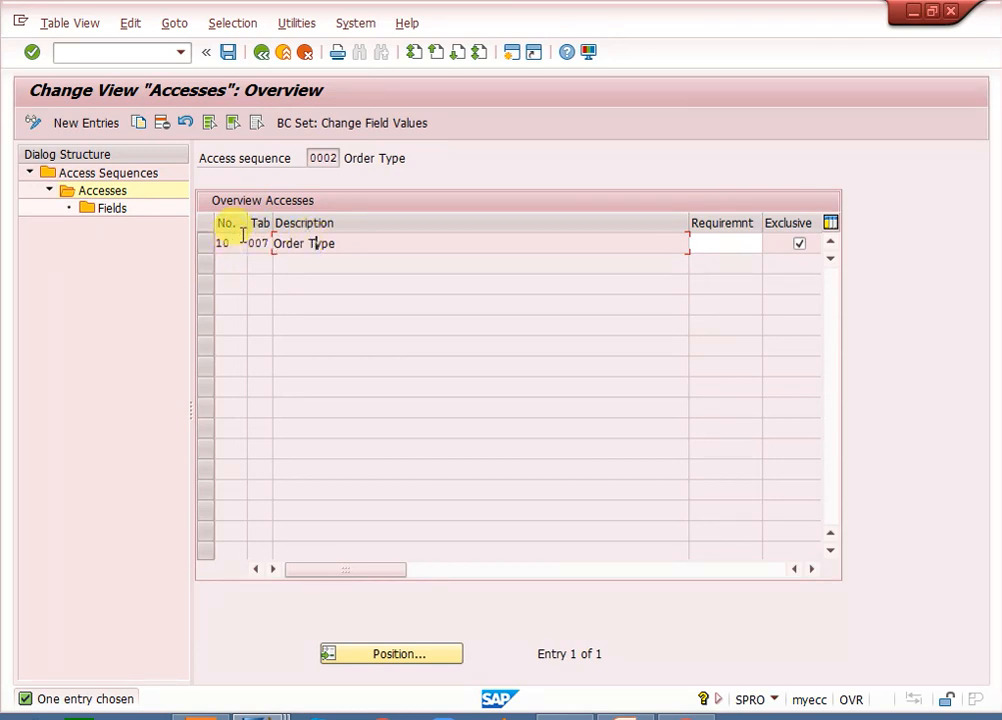
left_click(333, 157)
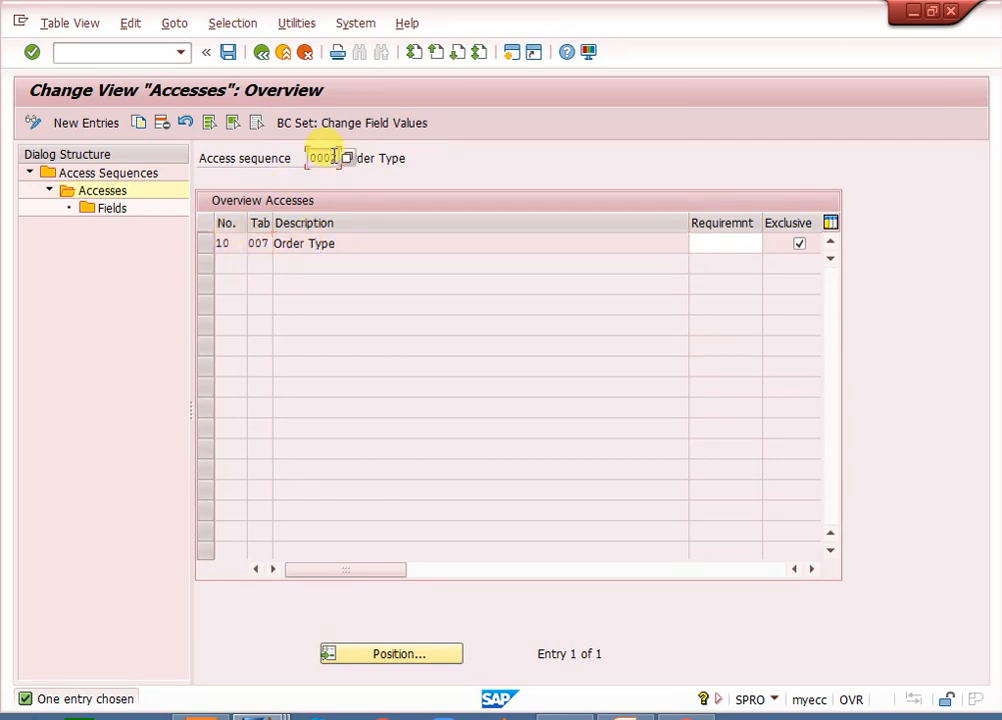
left_click(263, 245)
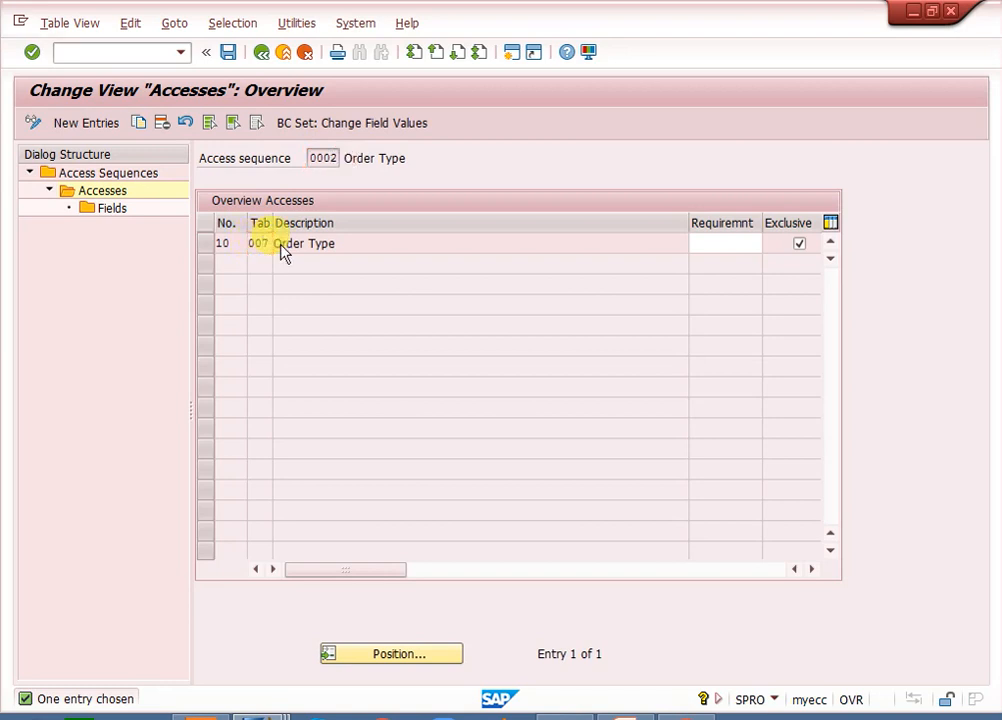
left_click(275, 243)
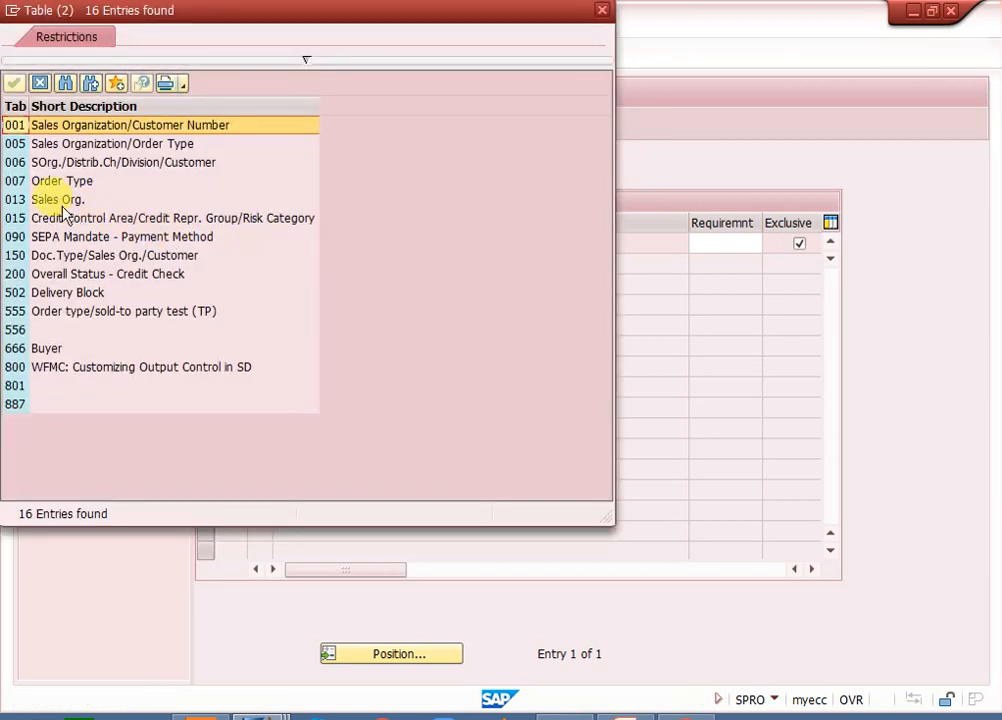
left_click(48, 181)
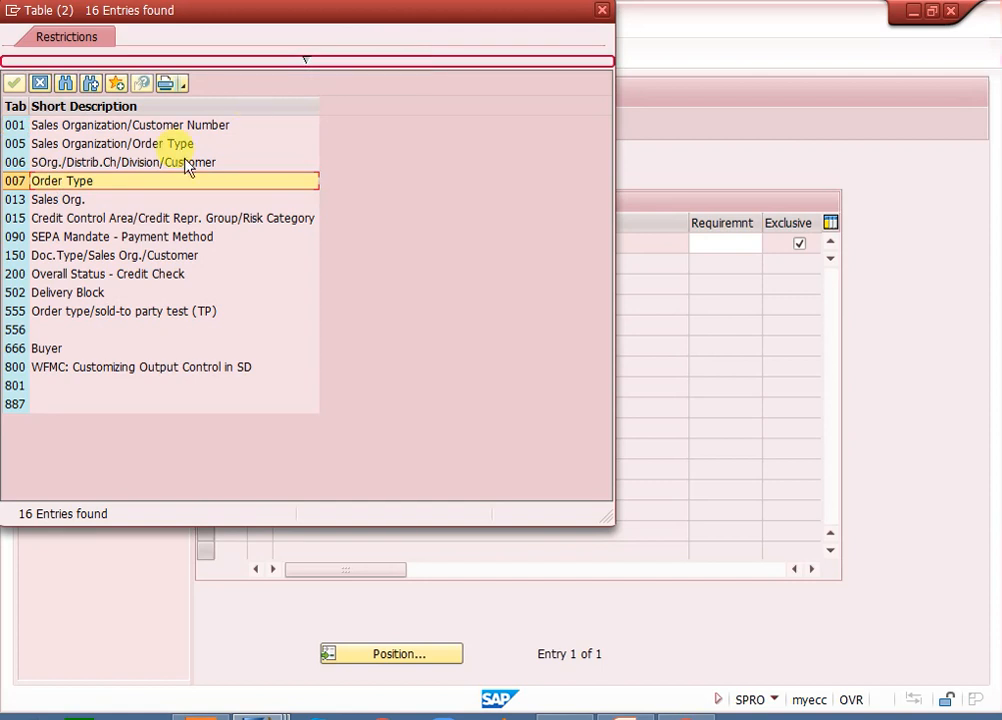
left_click(138, 128)
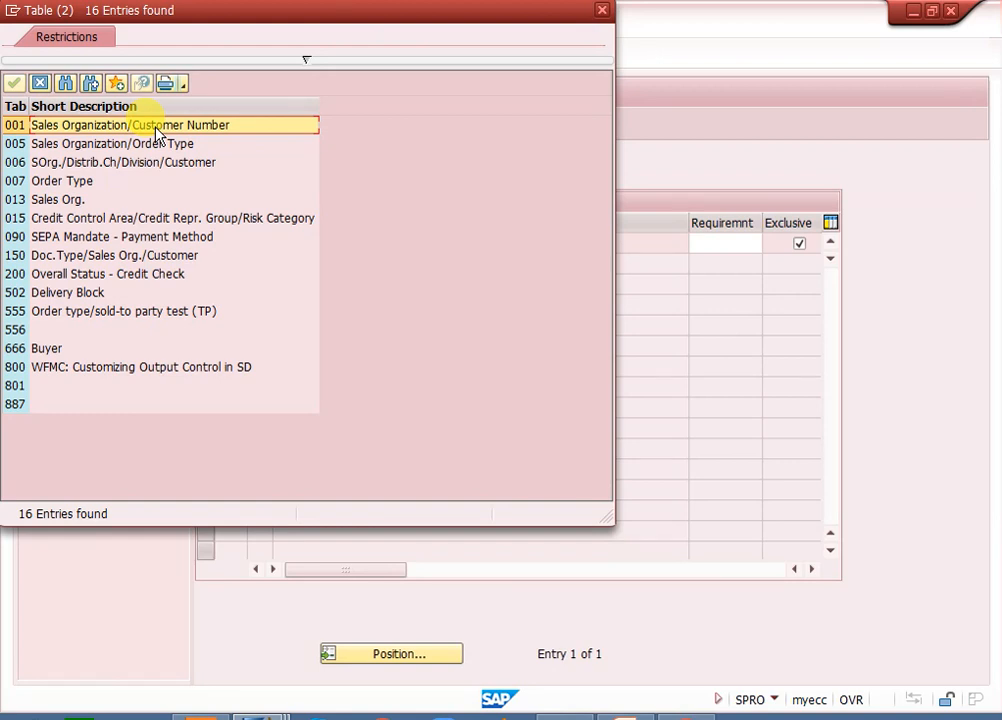
left_click(56, 183)
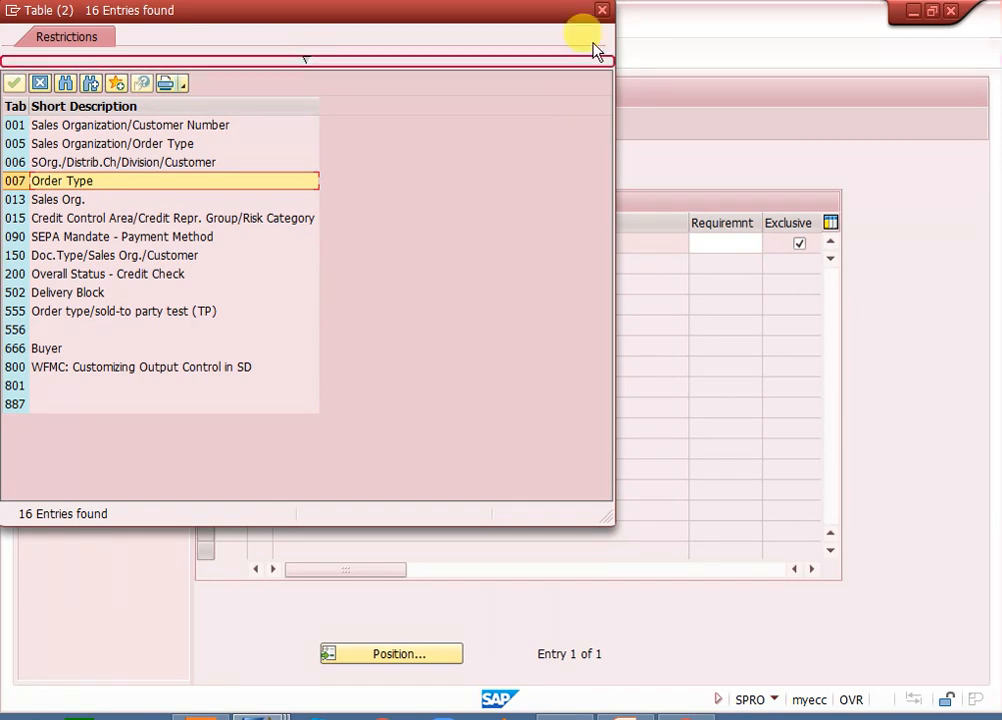
left_click(601, 11)
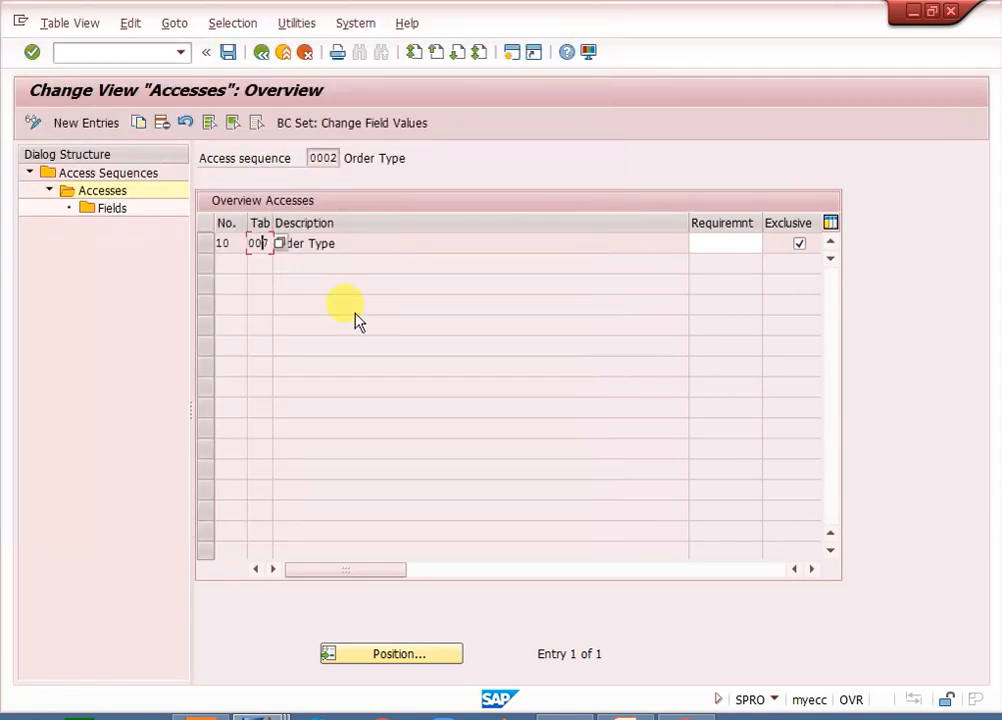
Select access 10 with table 007 Order Type and display its Fields overview
left_click(718, 241)
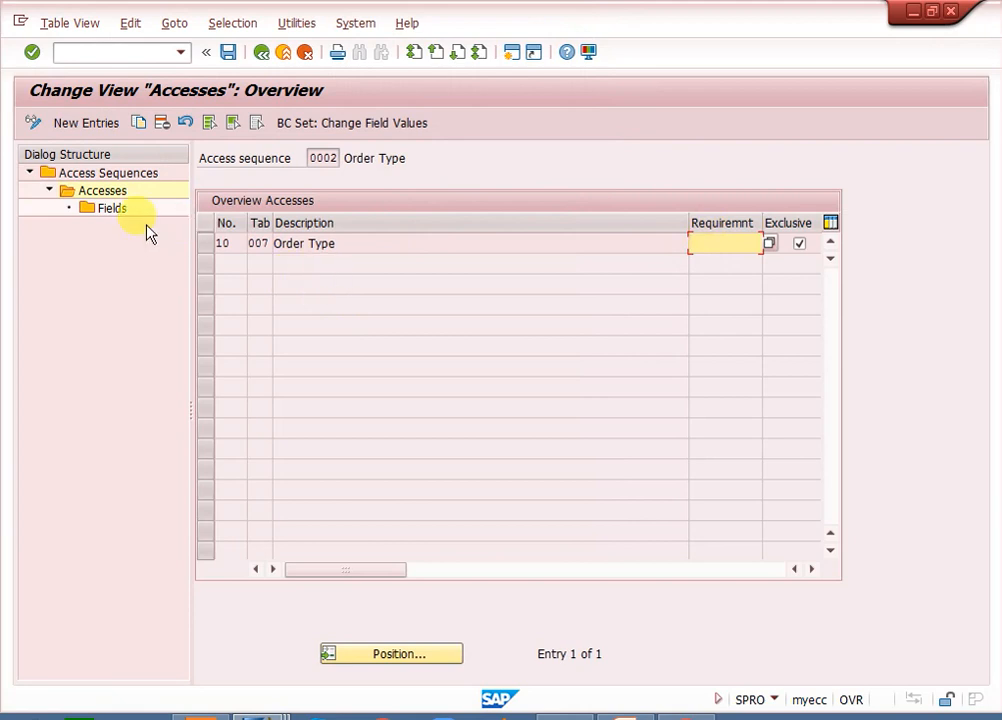
left_click(112, 212)
left_click(259, 243)
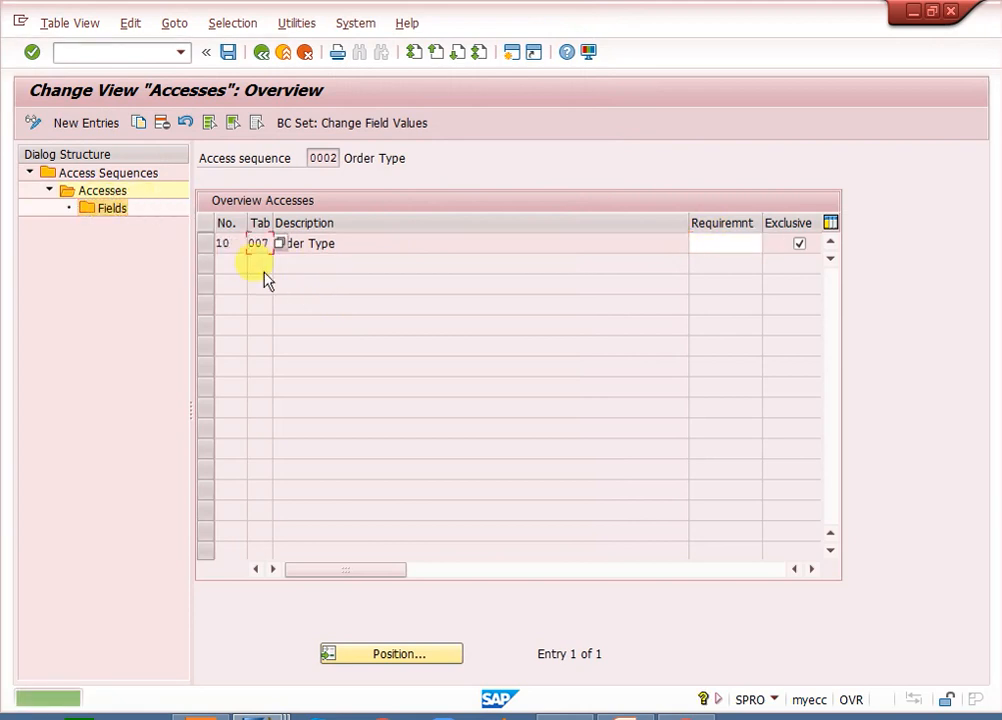
left_click(206, 246)
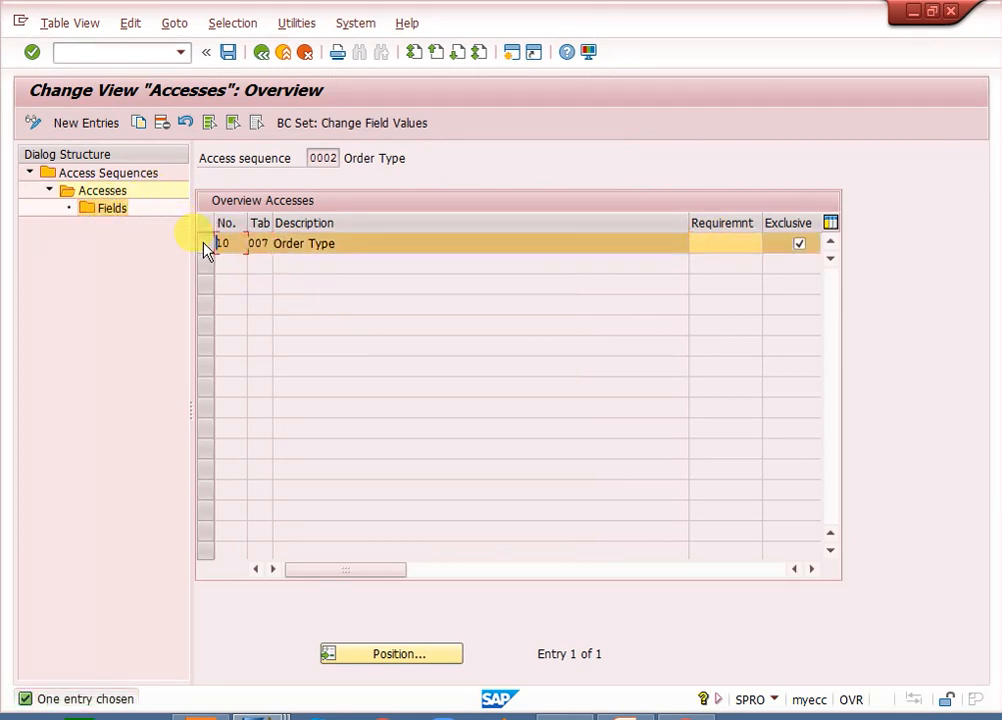
left_click(90, 212)
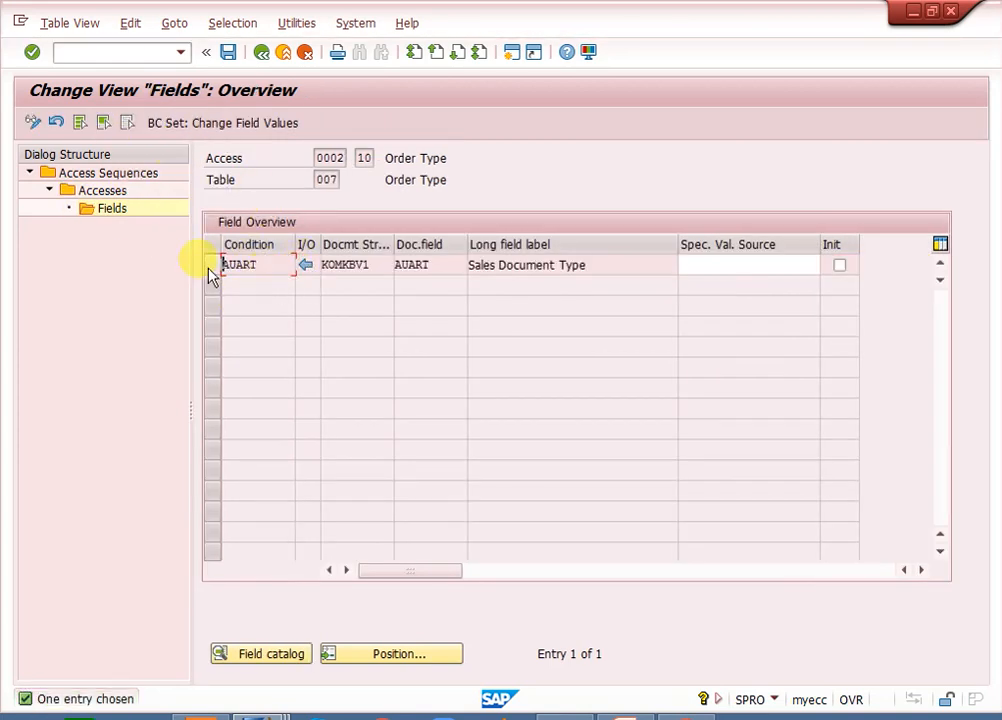
Leave the access sequence maintenance for the IMG and open Maintain Output Types for sales documents
left_click(260, 52)
left_click(260, 54)
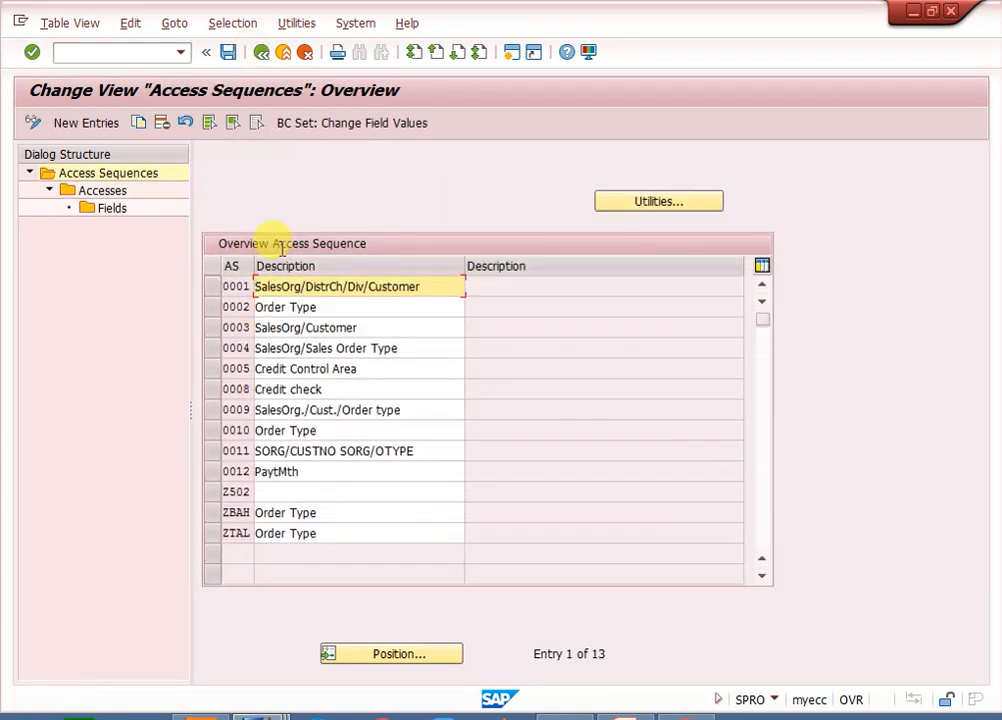
left_click(260, 54)
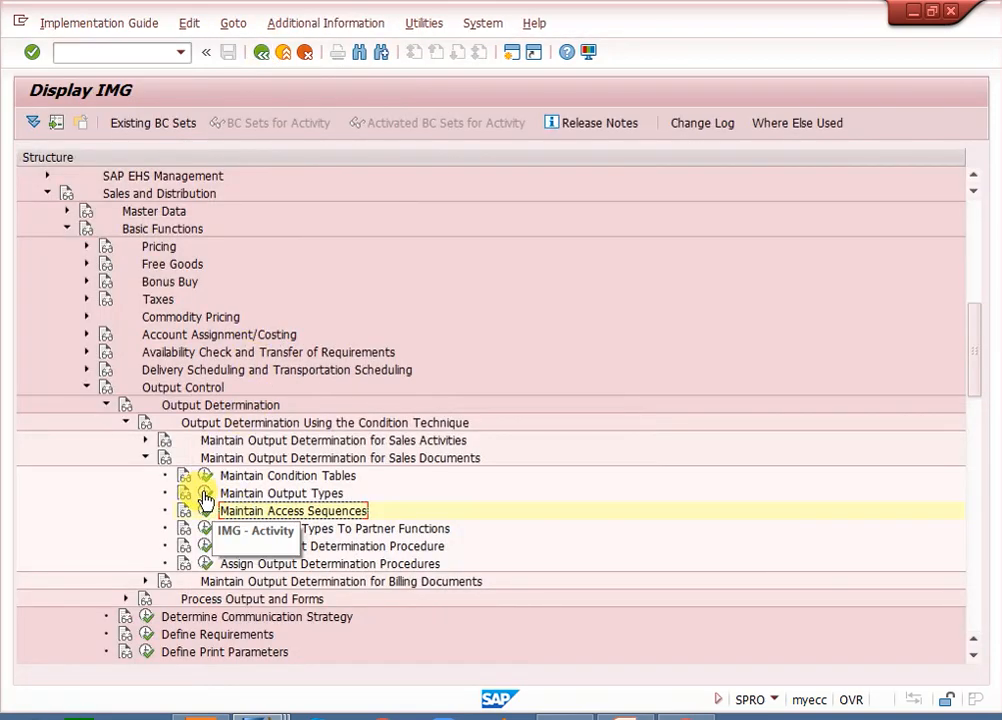
left_click(204, 496)
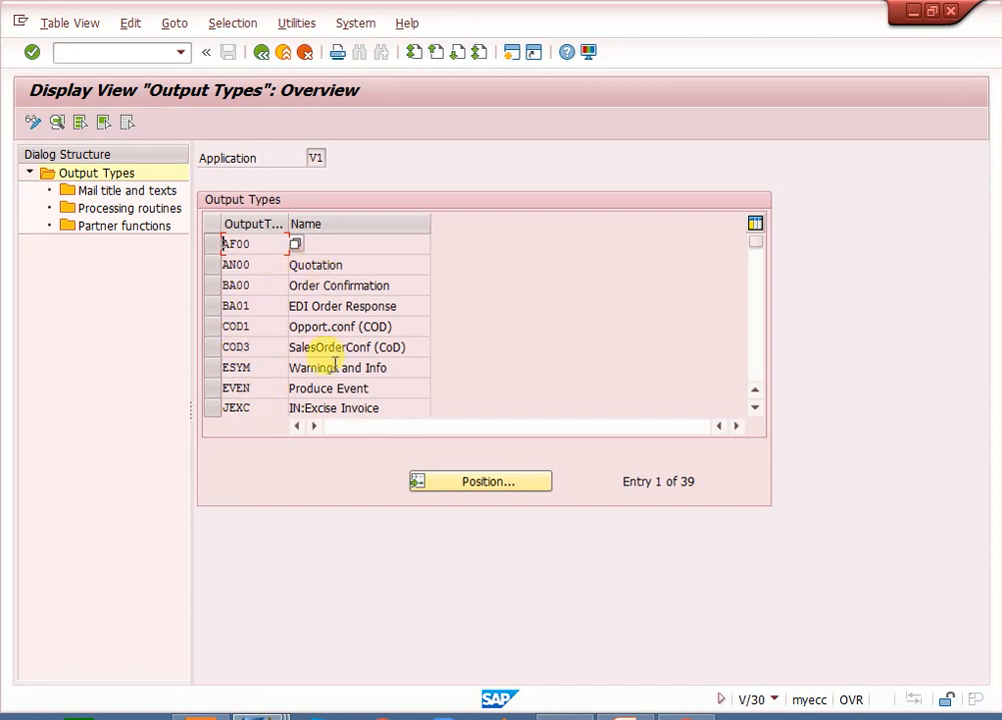
Switch the output types overview to change mode and open the details of BA00 Order Confirmation
left_click(253, 305)
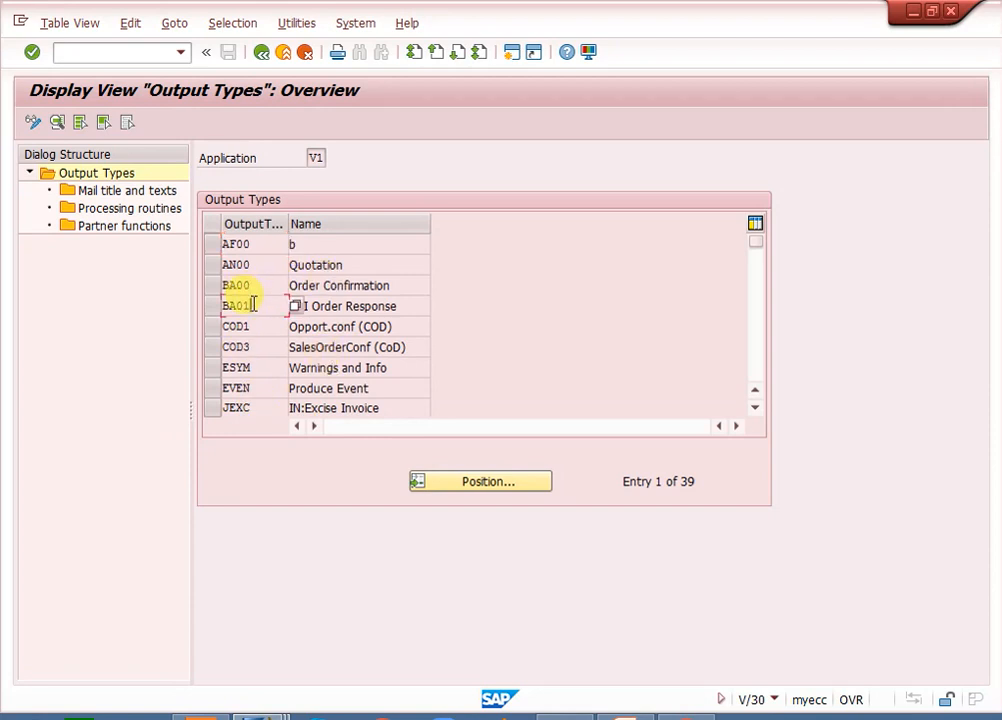
left_click(261, 286)
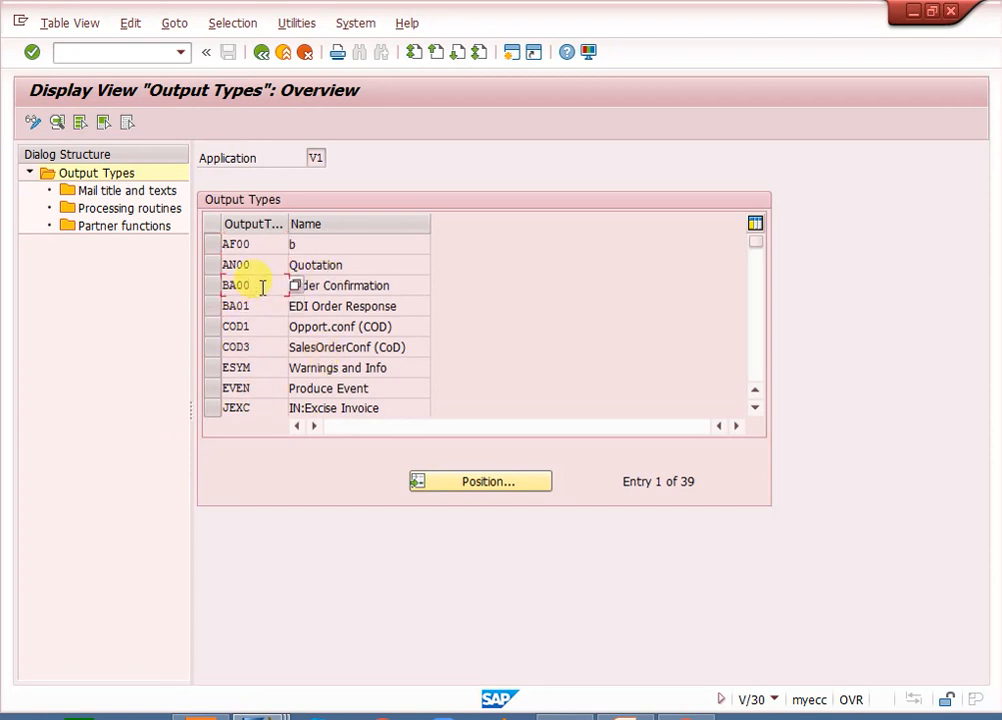
left_click(219, 287)
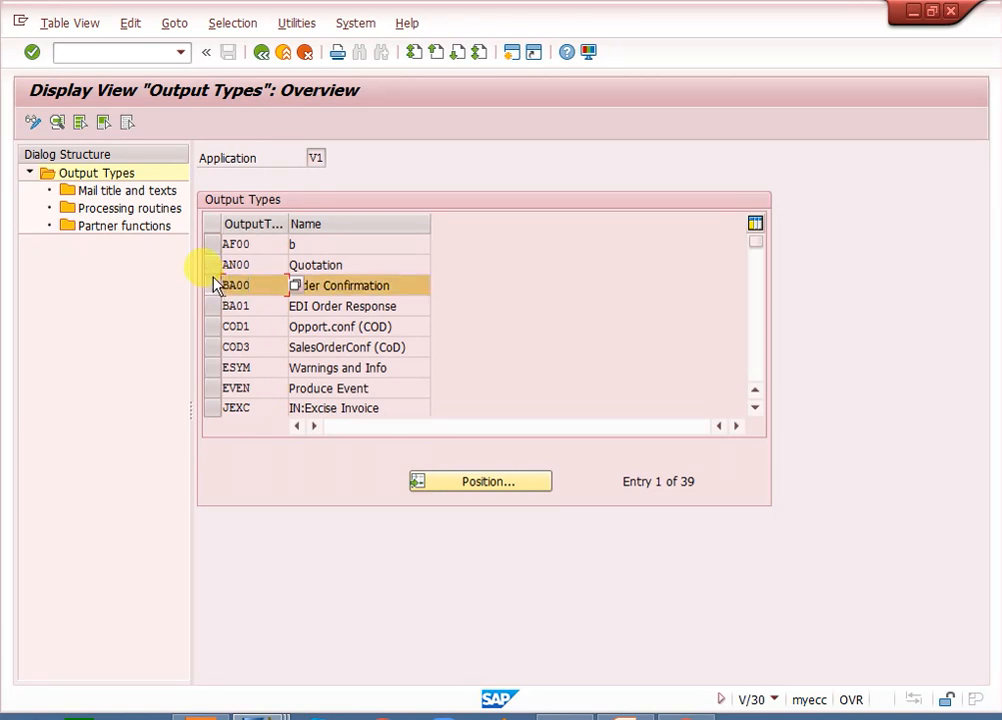
left_click(213, 266, "ctrl")
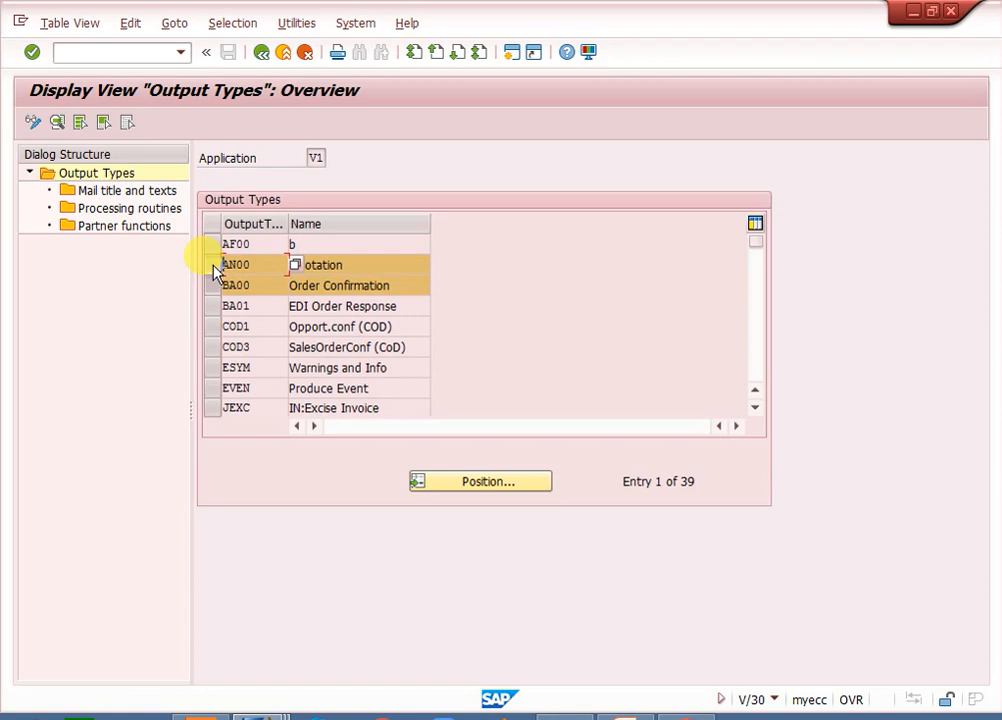
left_click(214, 268, "ctrl")
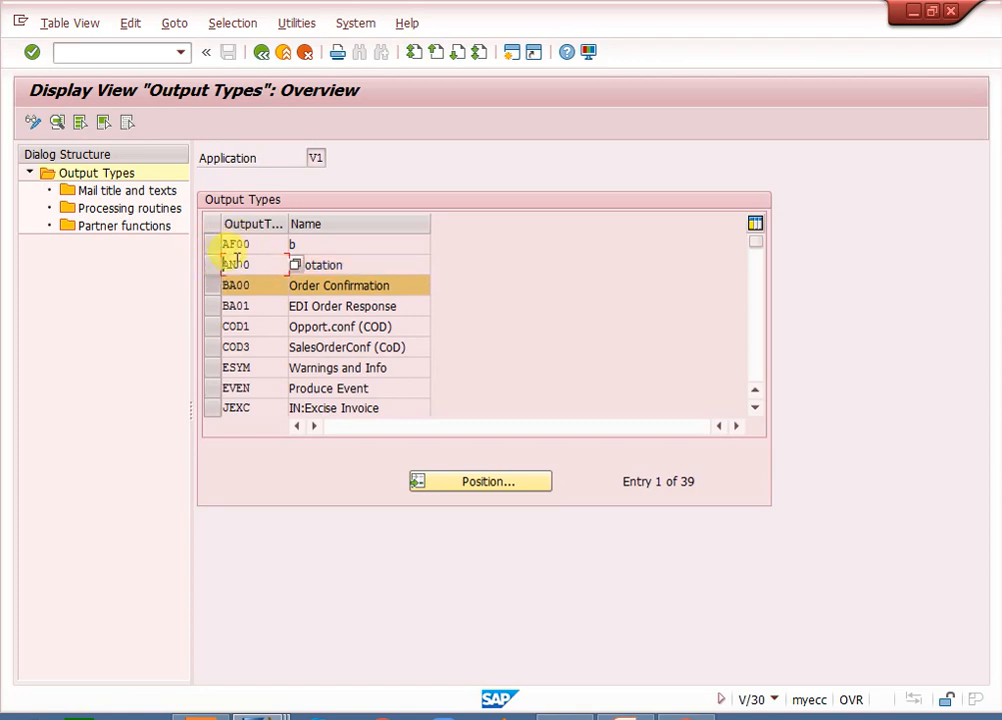
left_click(260, 287)
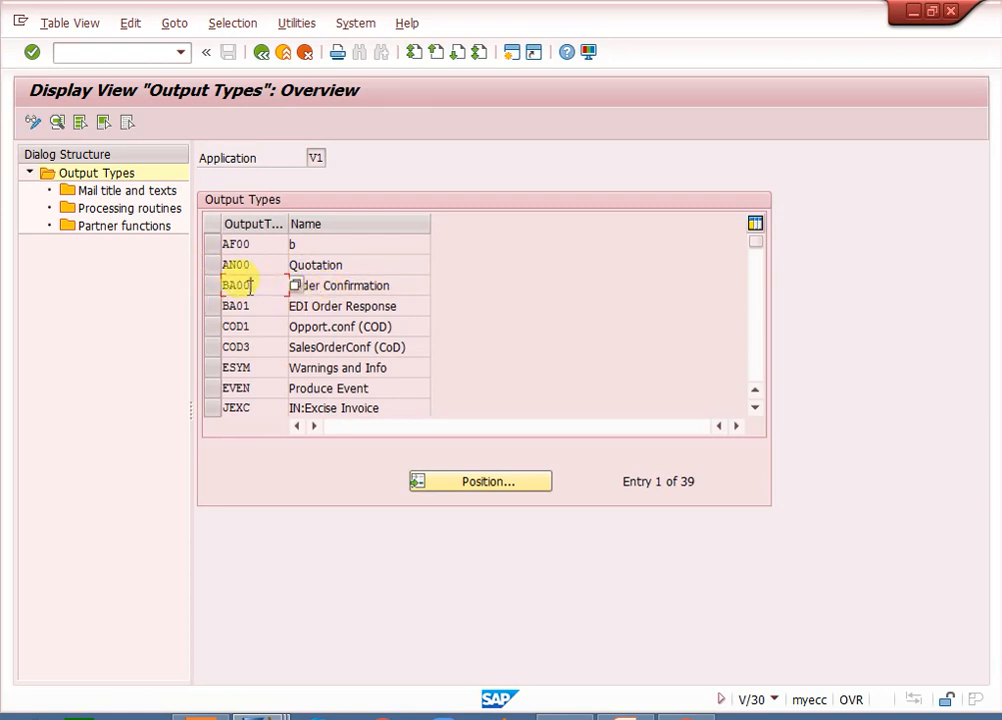
left_click(33, 122)
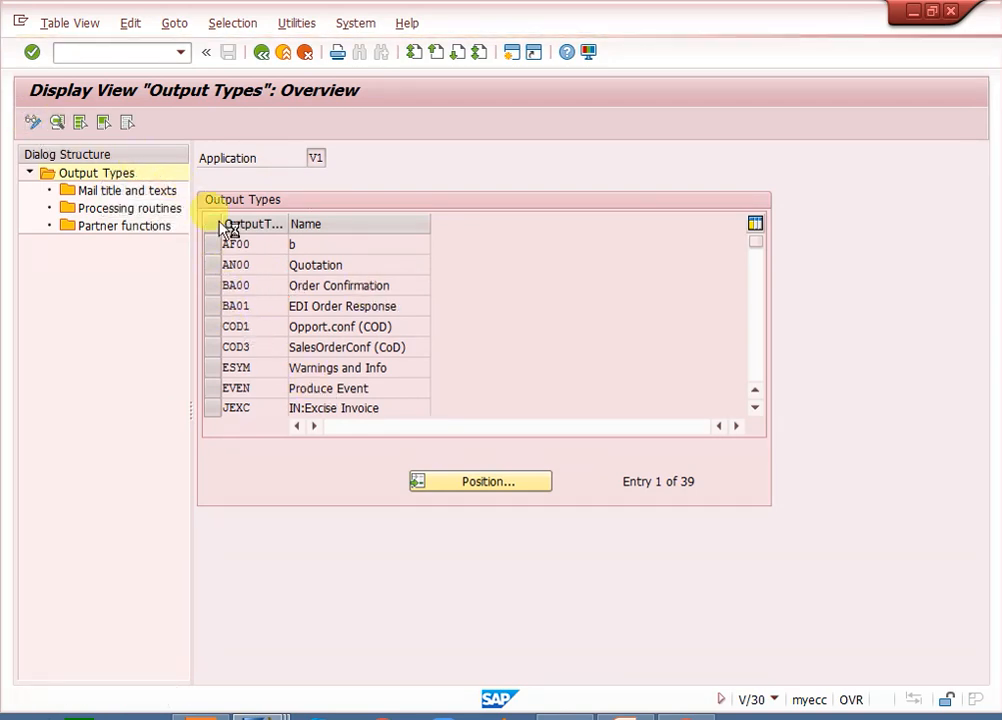
left_click(214, 287)
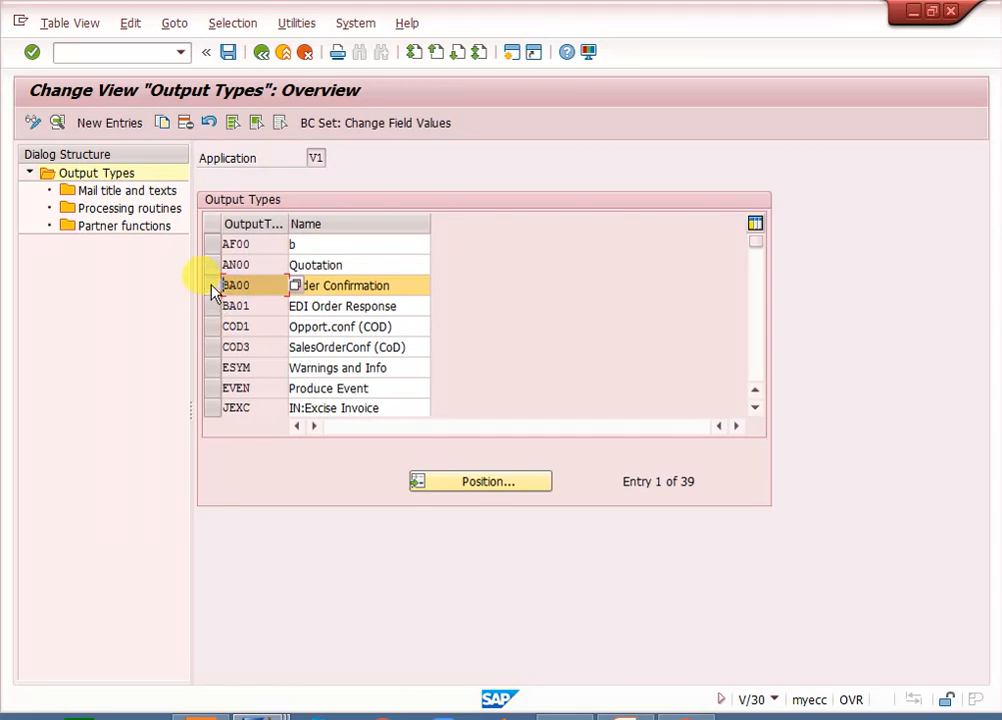
left_click(243, 285)
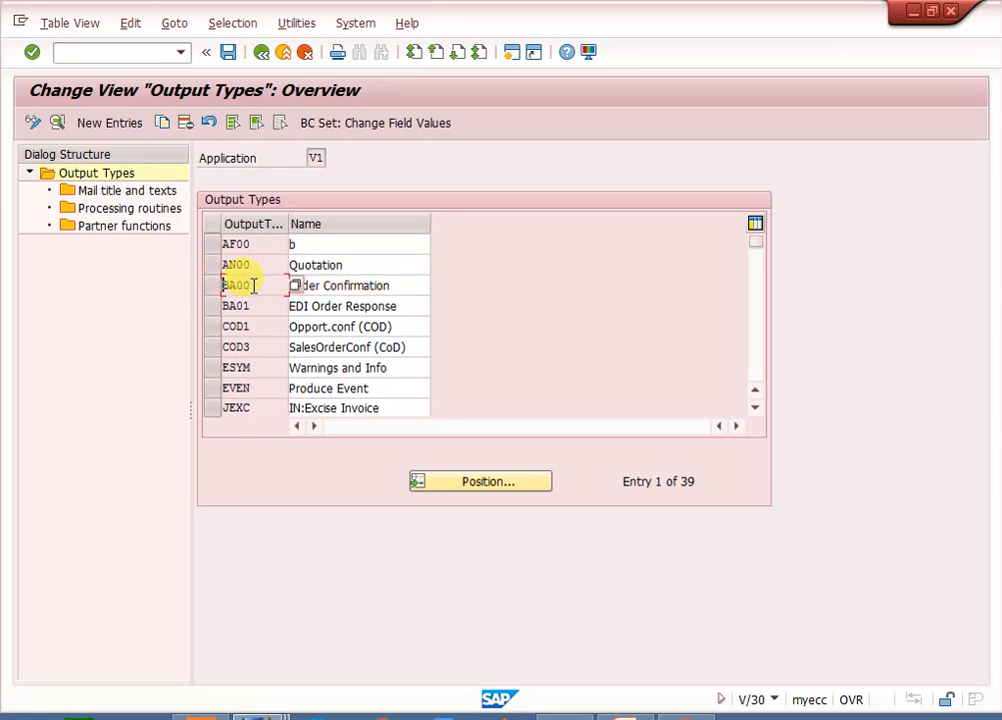
double_click(262, 290)
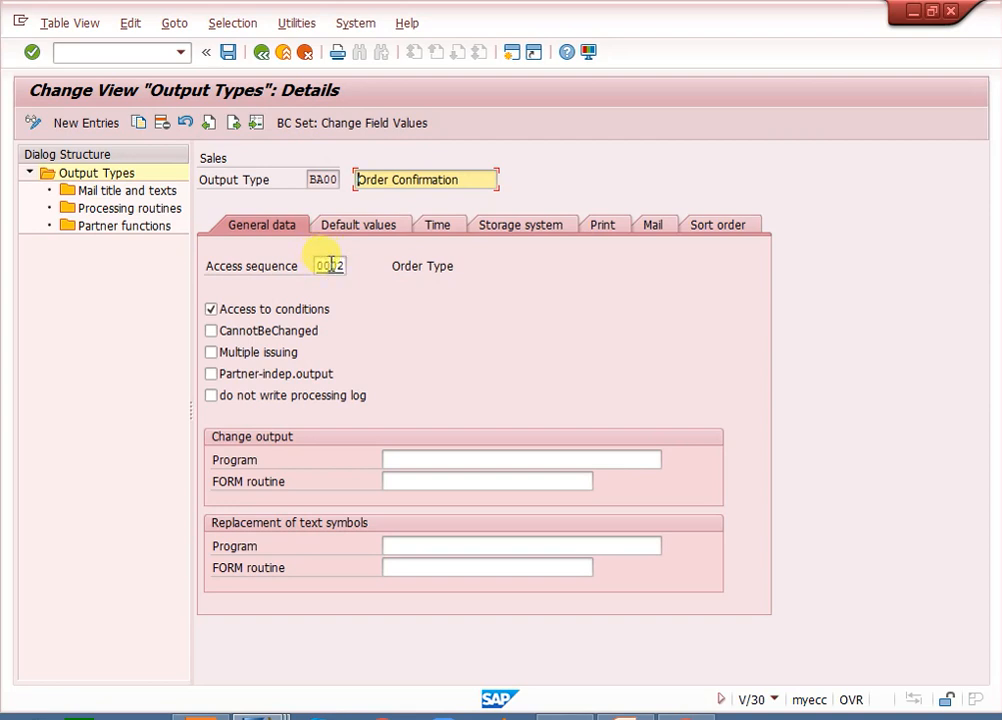
Open transaction VV12 in a new session and view the key combination for output type BA00, closing it without proceeding
left_click(143, 47)
type("/ovv1")
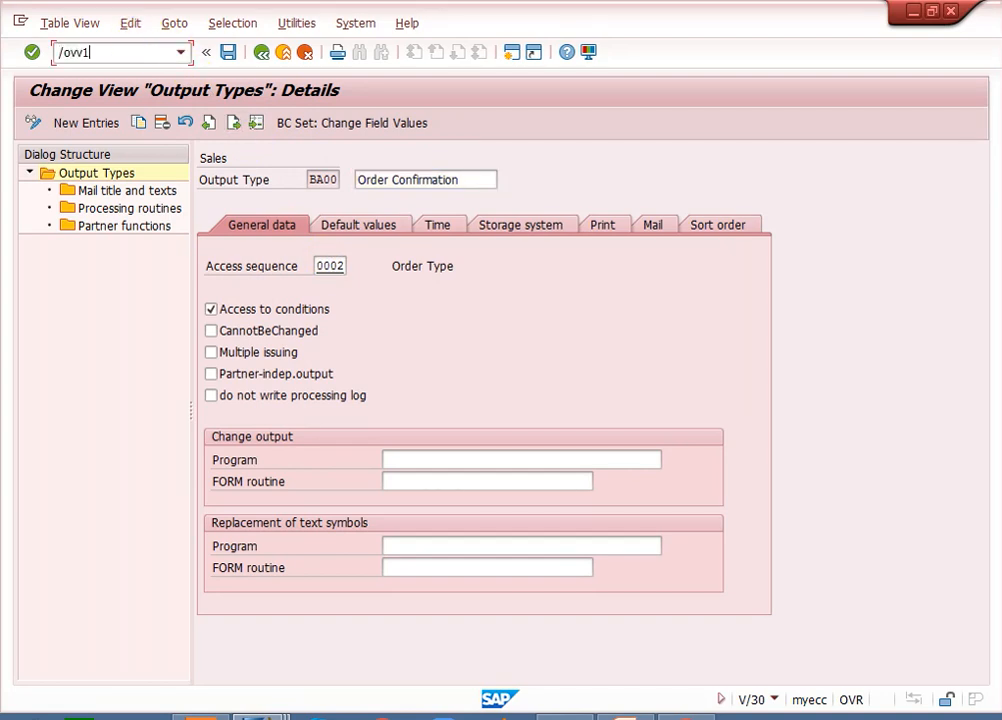
key("Return")
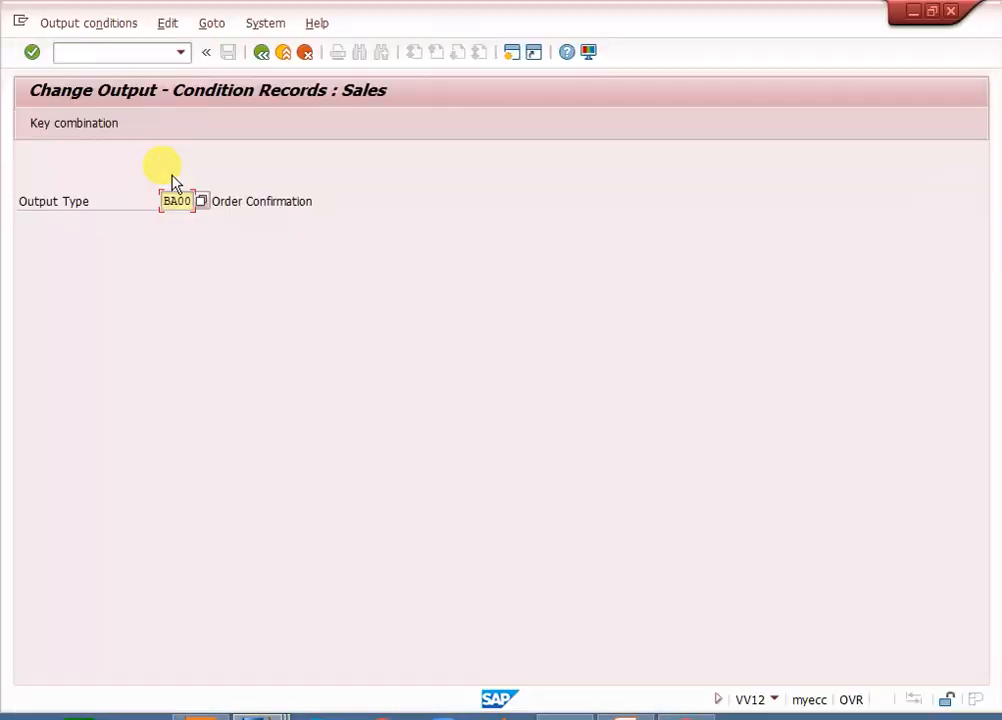
left_click(90, 128)
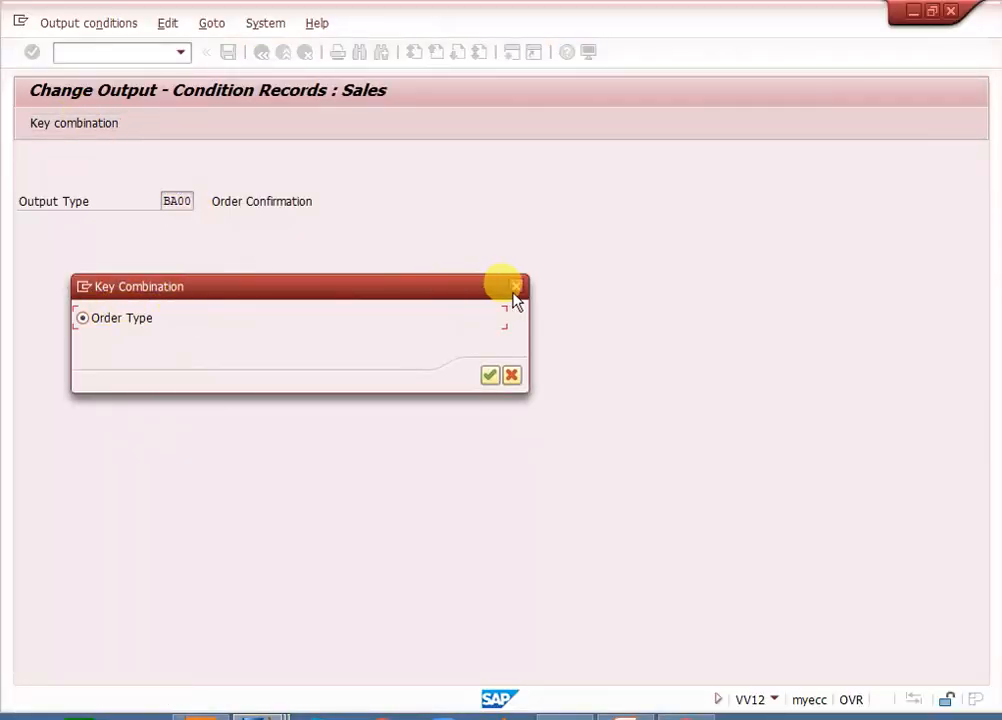
left_click(515, 288)
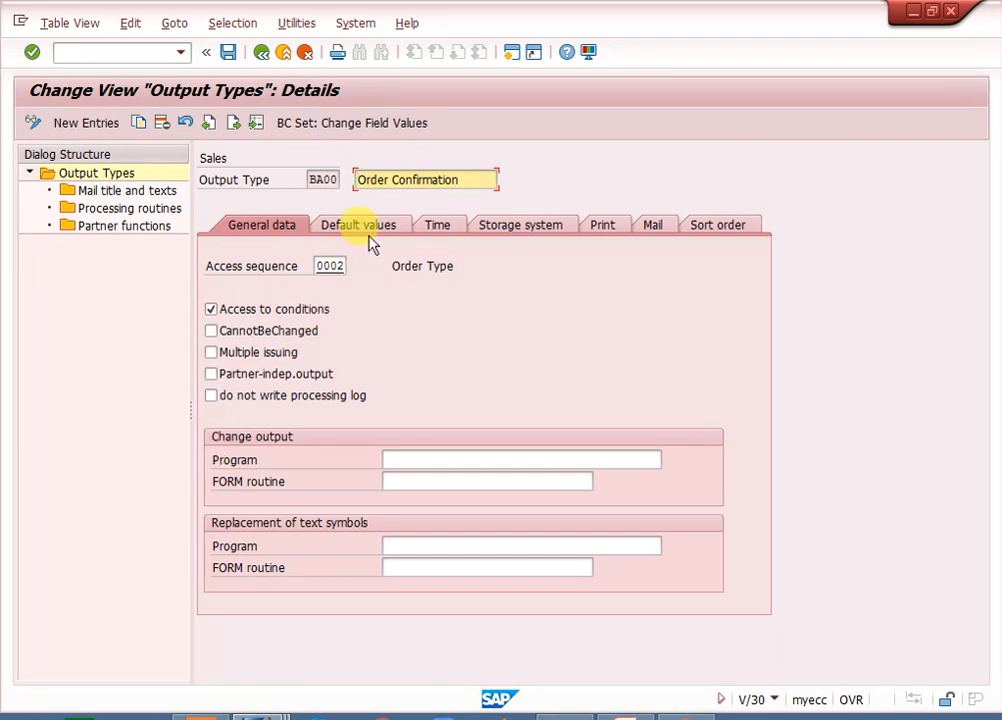
Examine the change output Program and FORM routine fields in BA00's general data, and locate Processing routines in the dialog structure
left_click(432, 460)
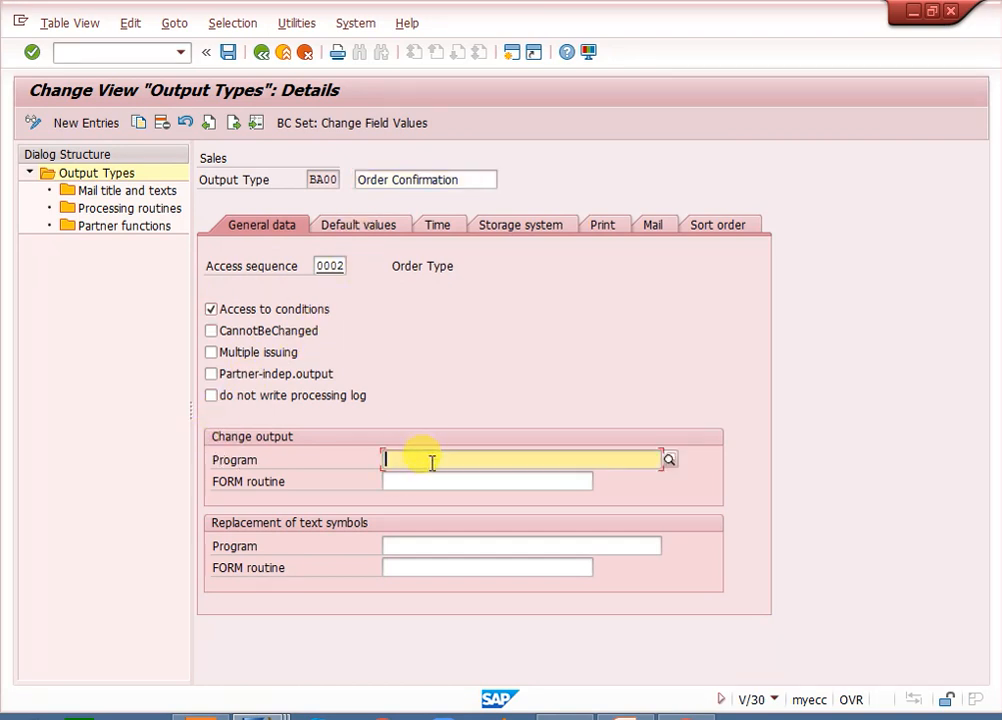
left_click(431, 474)
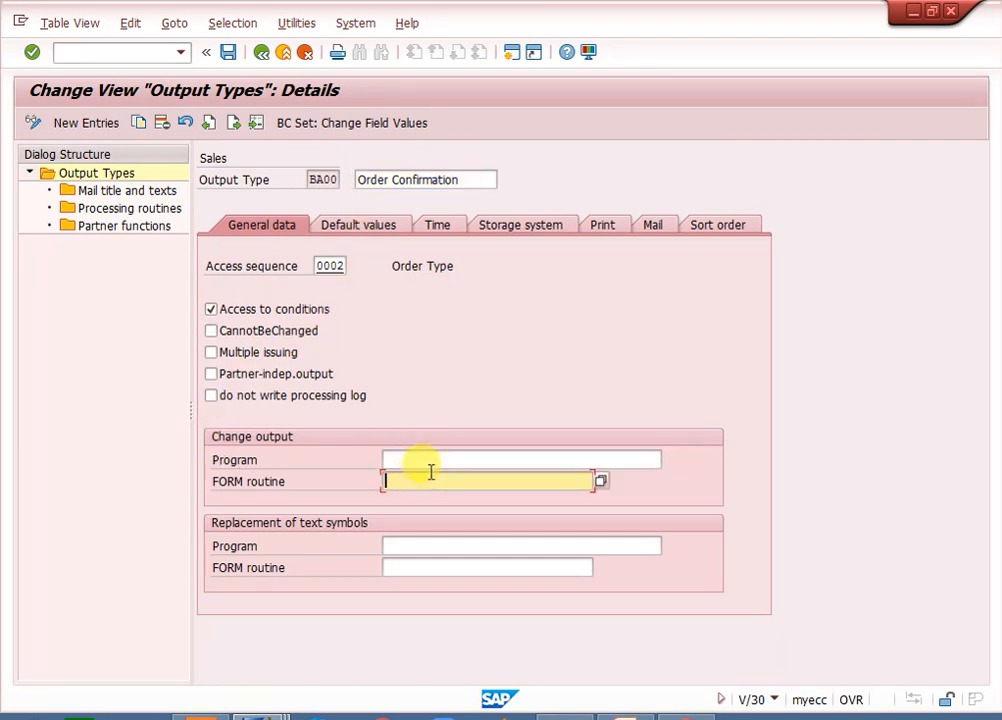
left_click(155, 216)
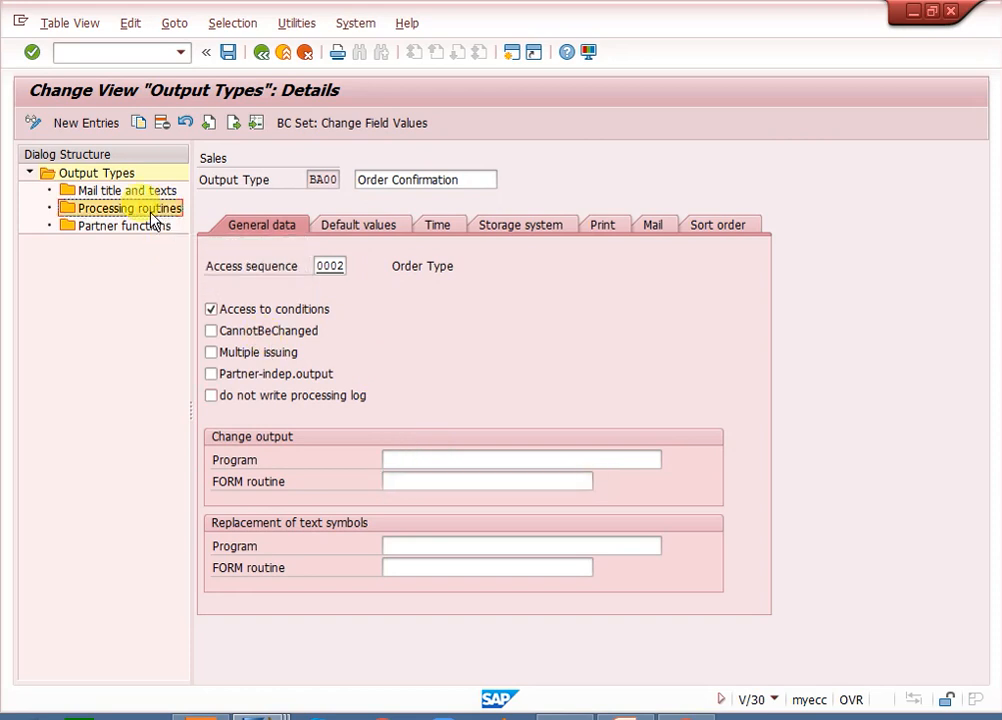
left_click(115, 175)
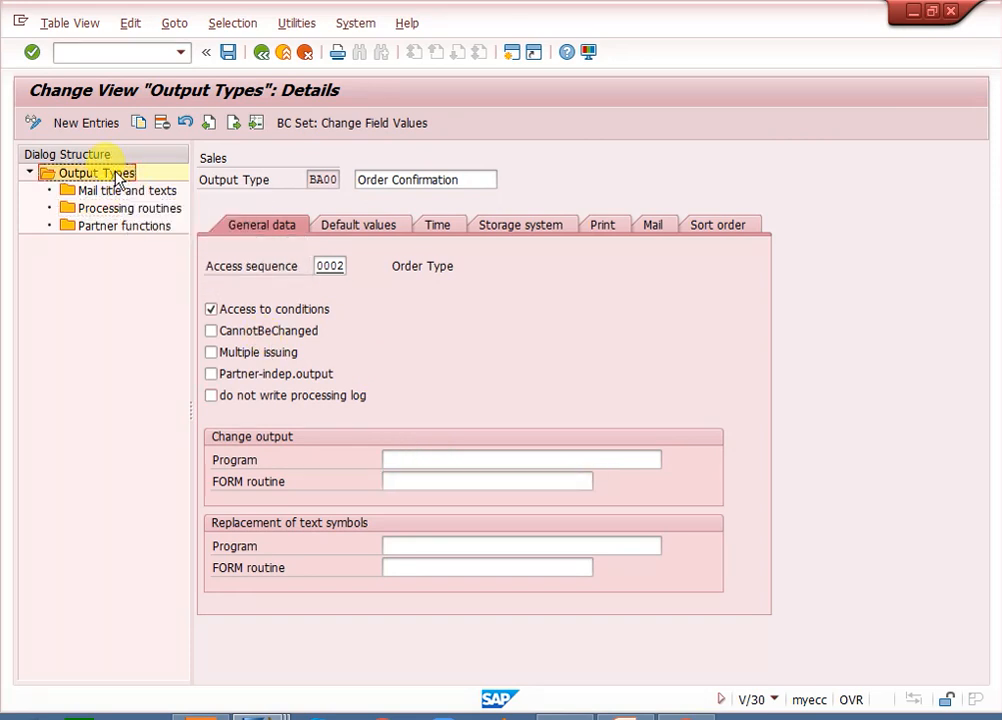
Review the Dispatch time and Transmission Medium options in BA00's default values, keeping the current selections
left_click(341, 234)
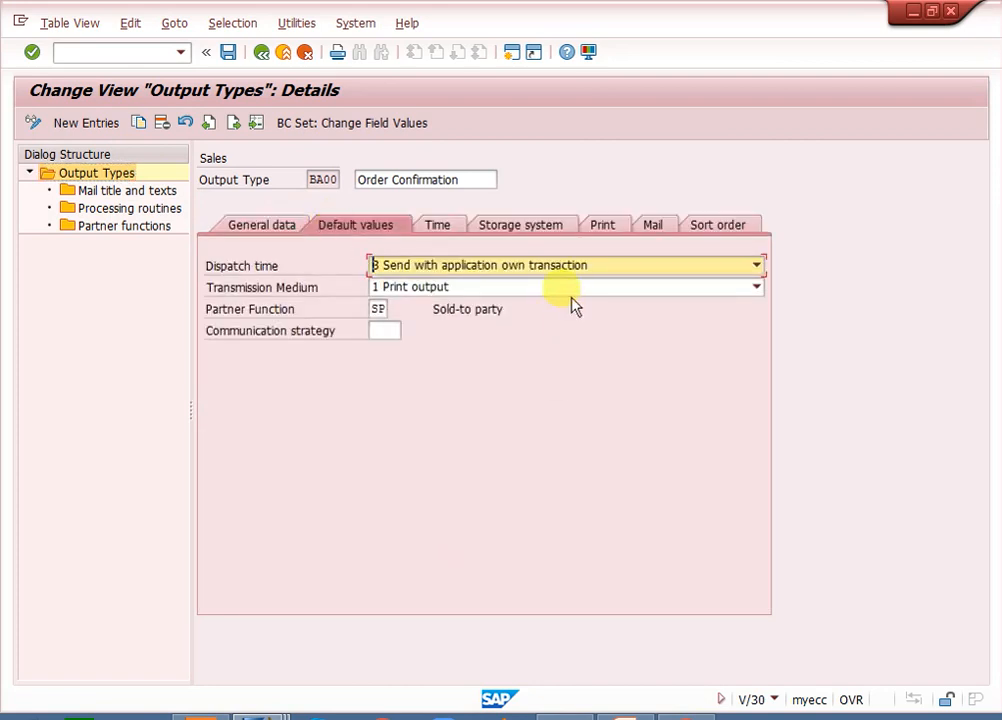
left_click(565, 267)
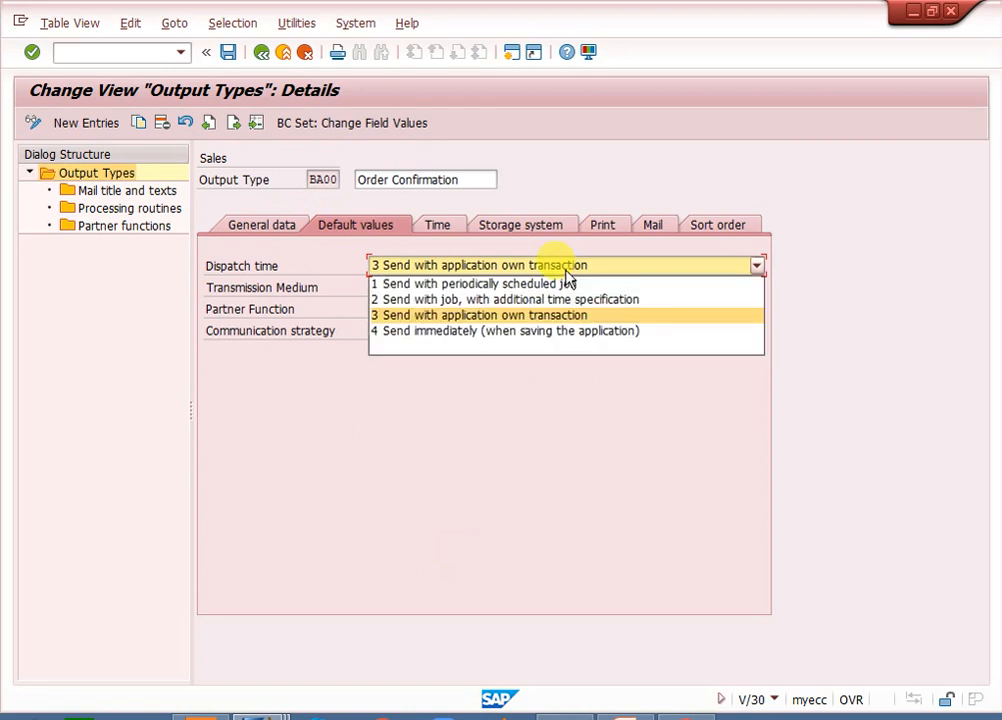
left_click(466, 314)
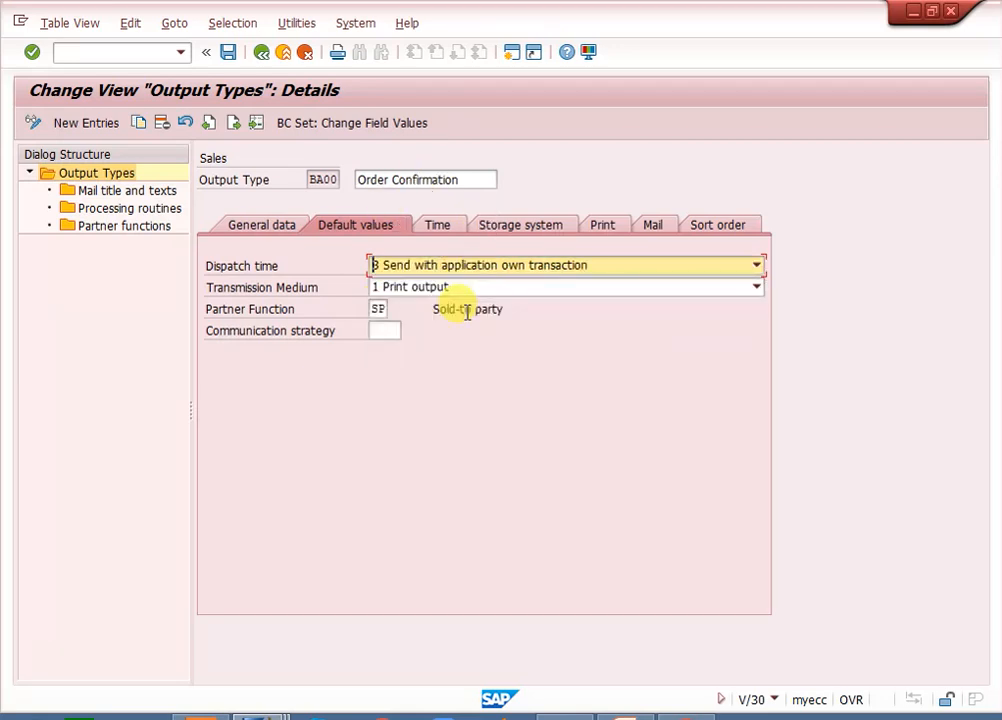
left_click(437, 287)
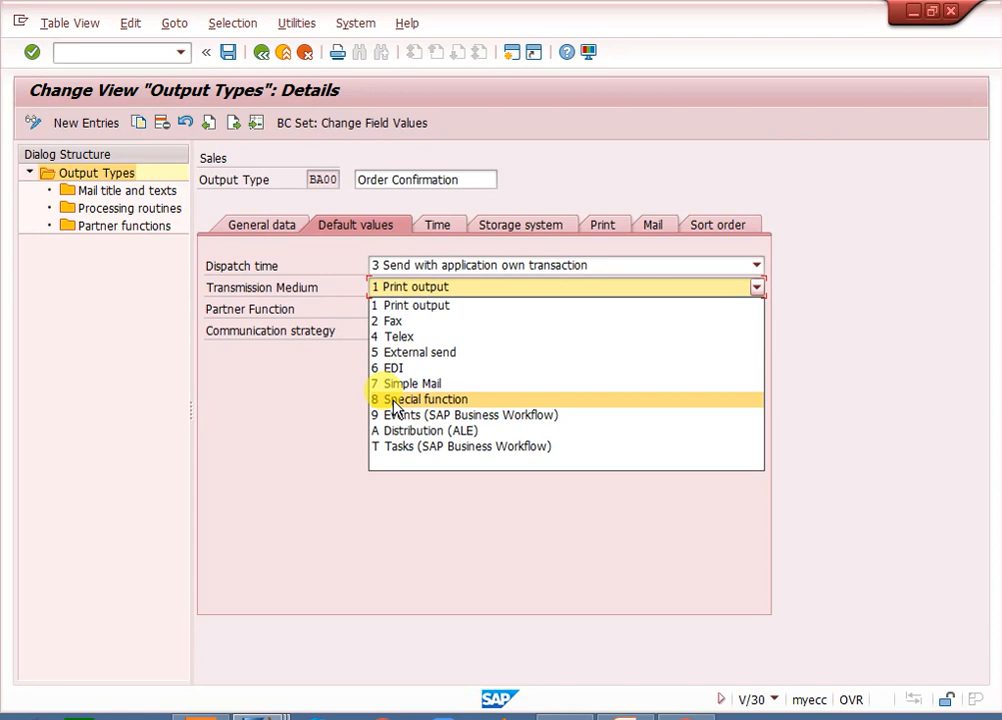
left_click(427, 250)
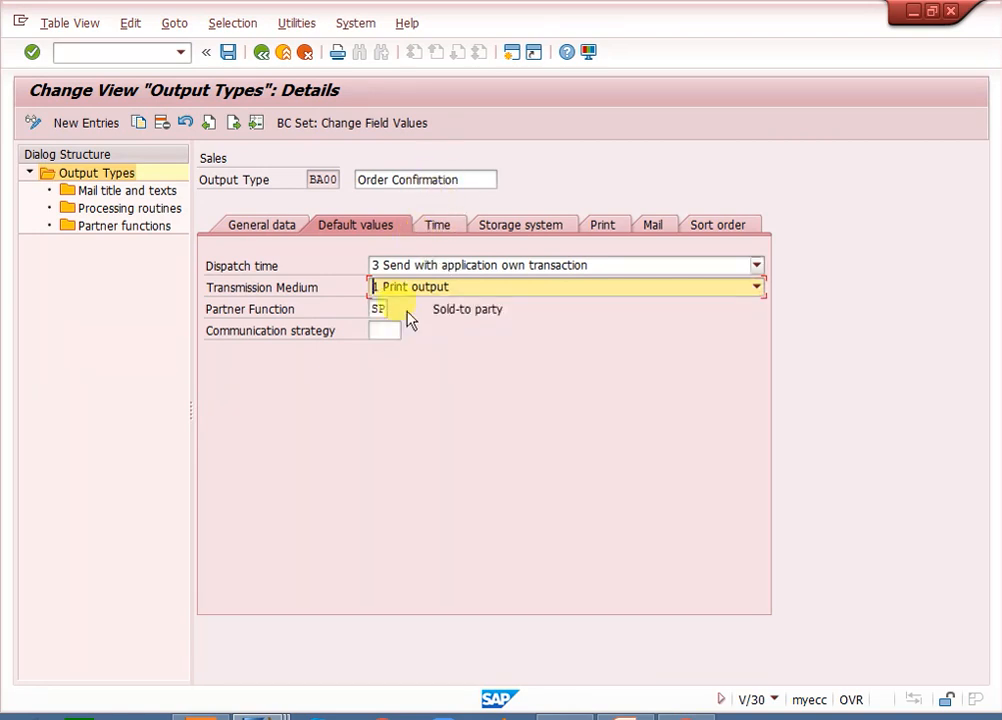
Check BA00's default Partner Function and view the possible entries for Communication strategy, closing the list without choosing one
left_click(380, 310)
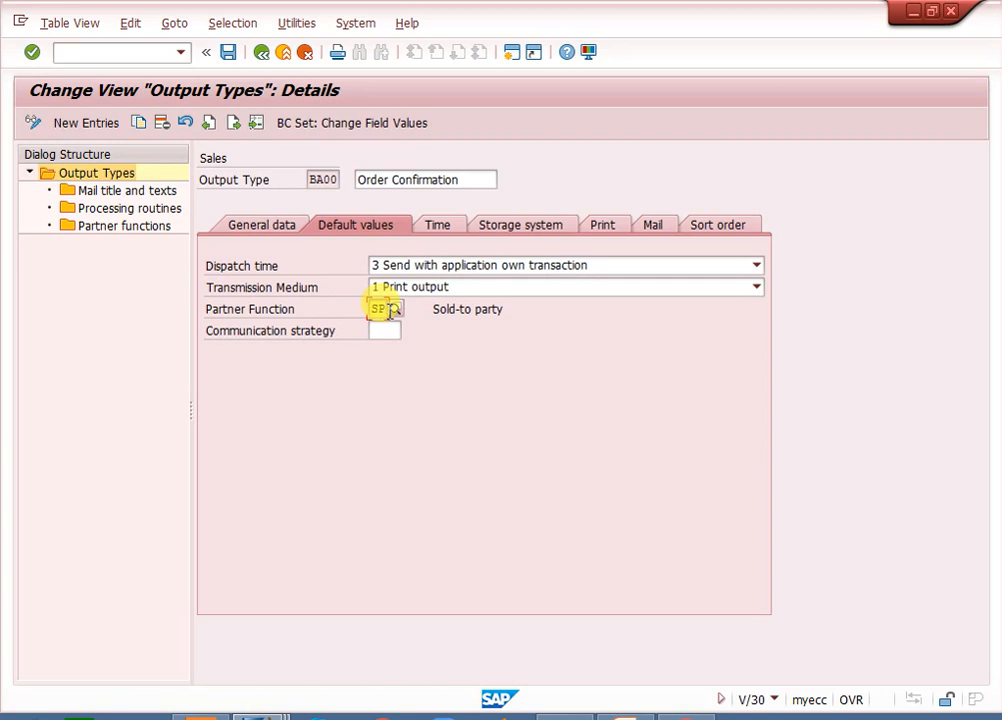
left_click(387, 331)
left_click(410, 332)
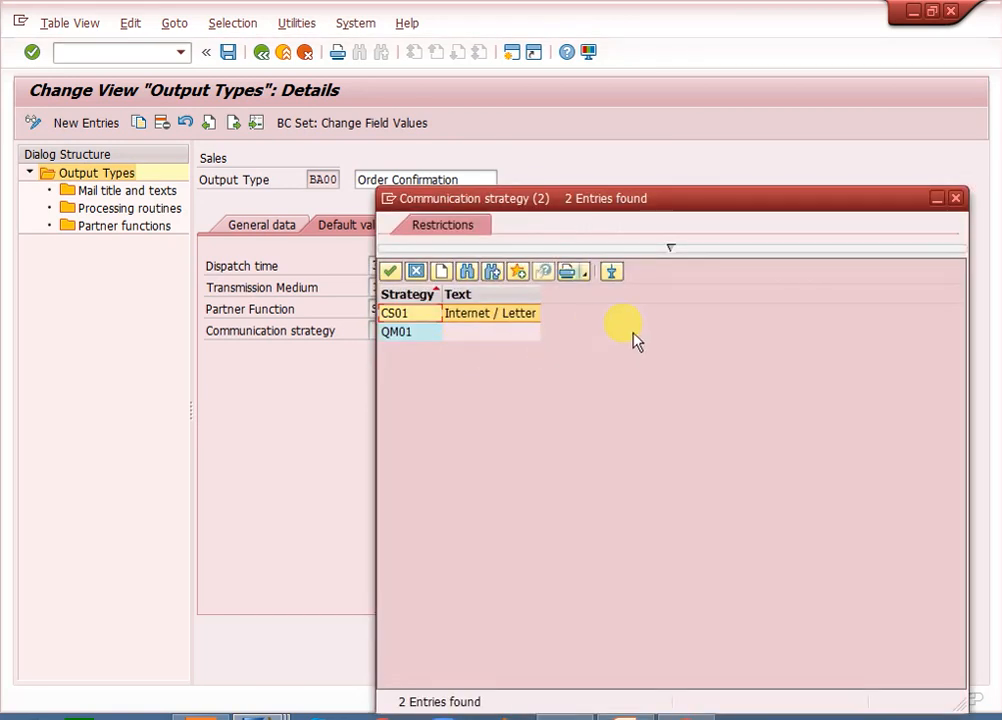
left_click(956, 199)
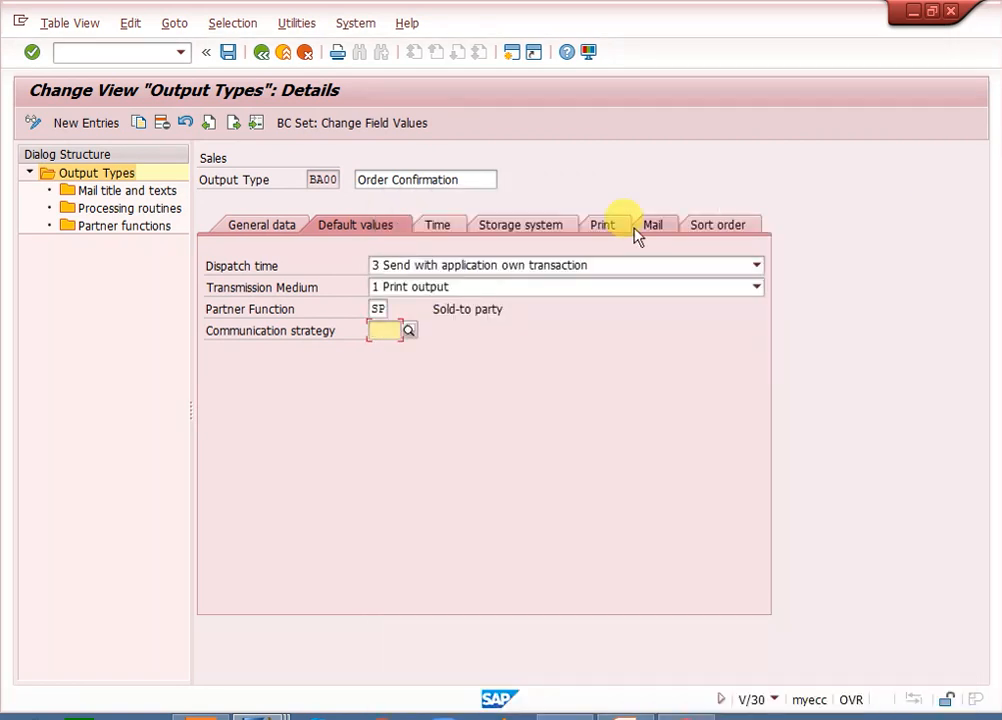
Review BA00's timing restrictions and storage system settings, including the Storage Mode options and the field help for Document type
left_click(443, 229)
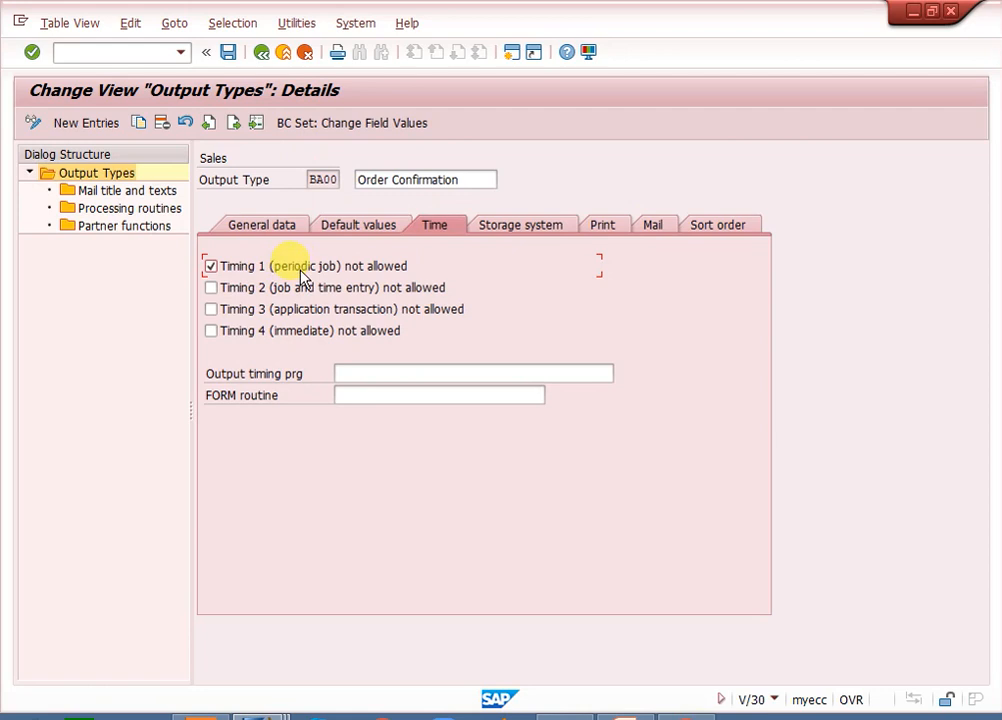
left_click(552, 229)
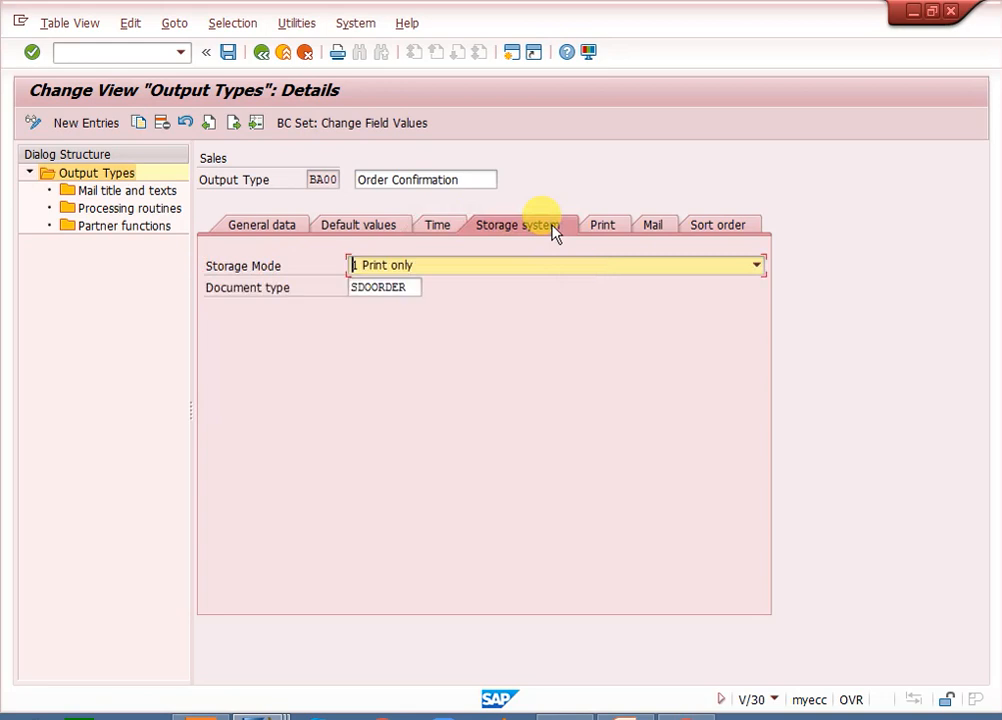
left_click(512, 270)
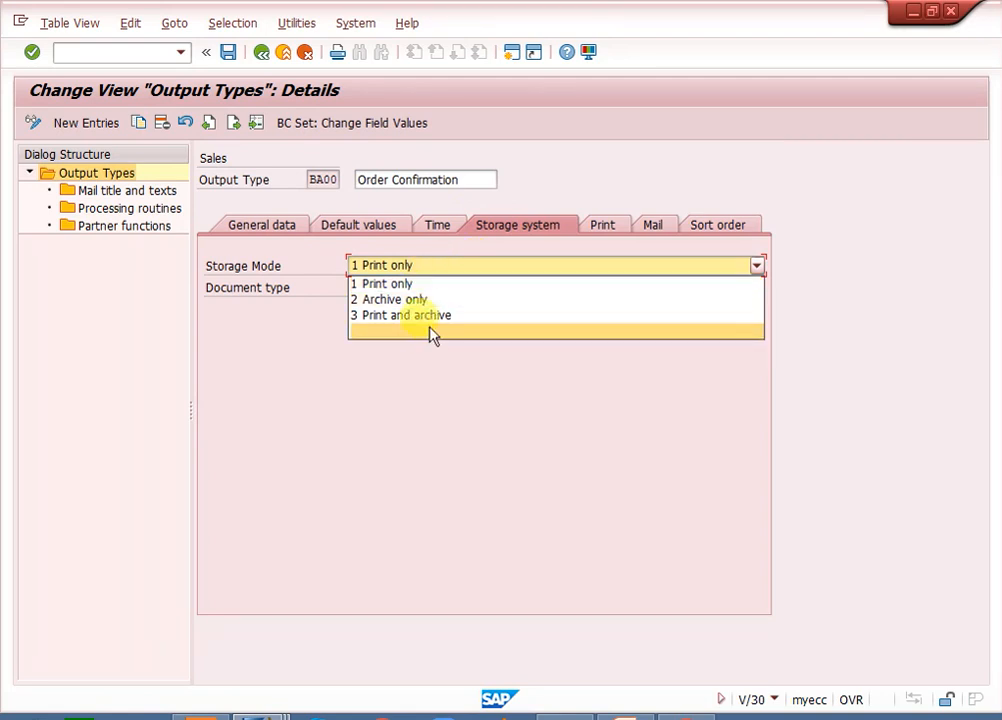
left_click(562, 179)
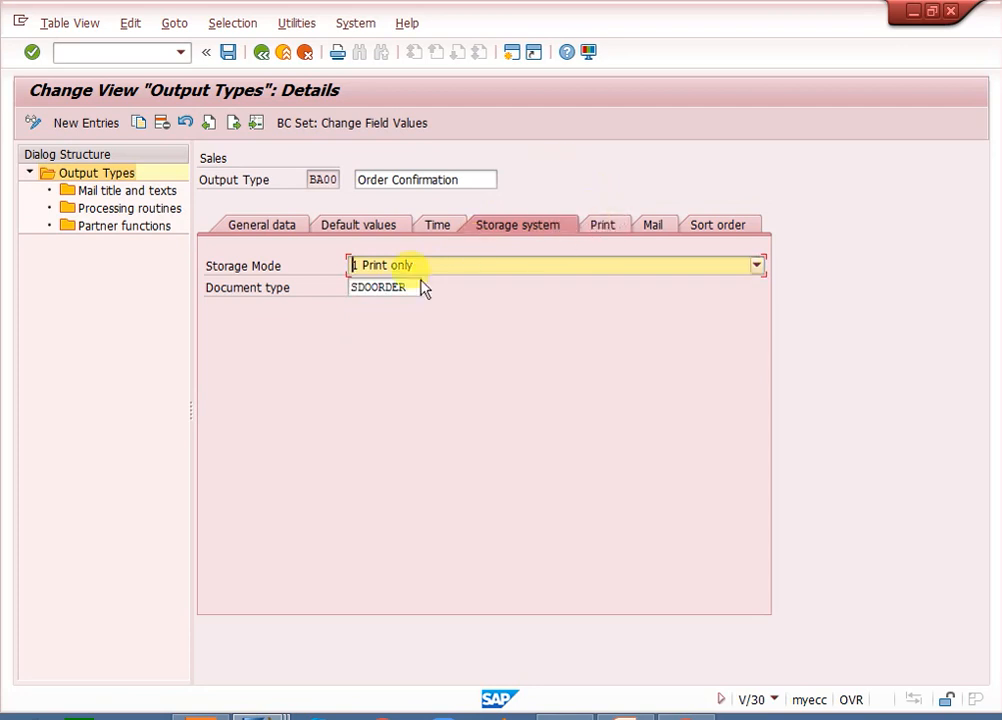
left_click(398, 290)
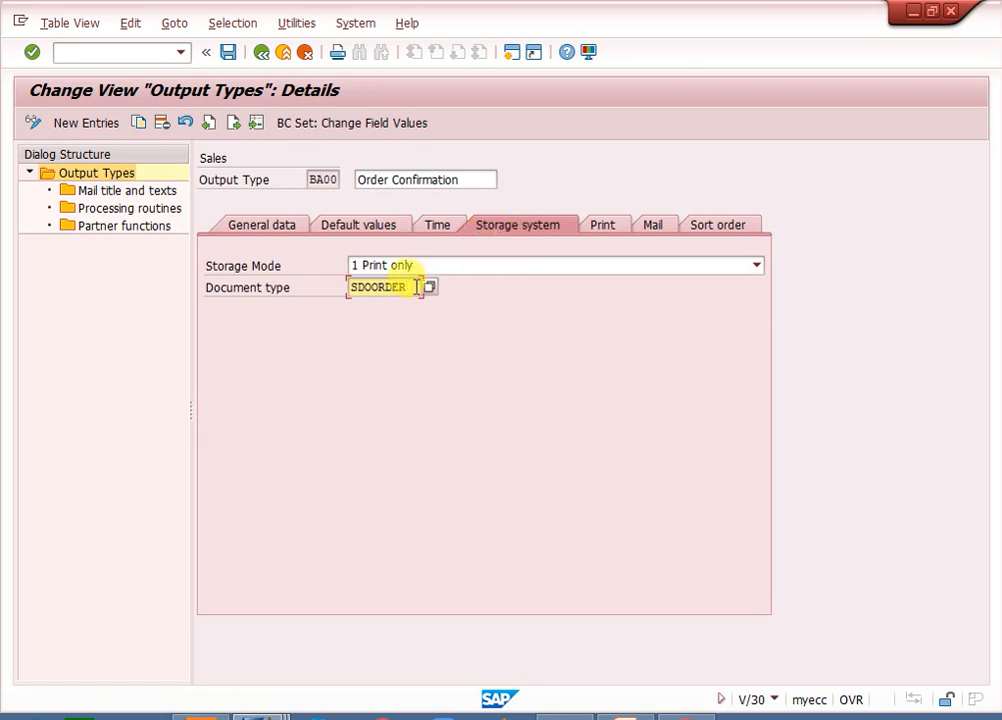
key("Return")
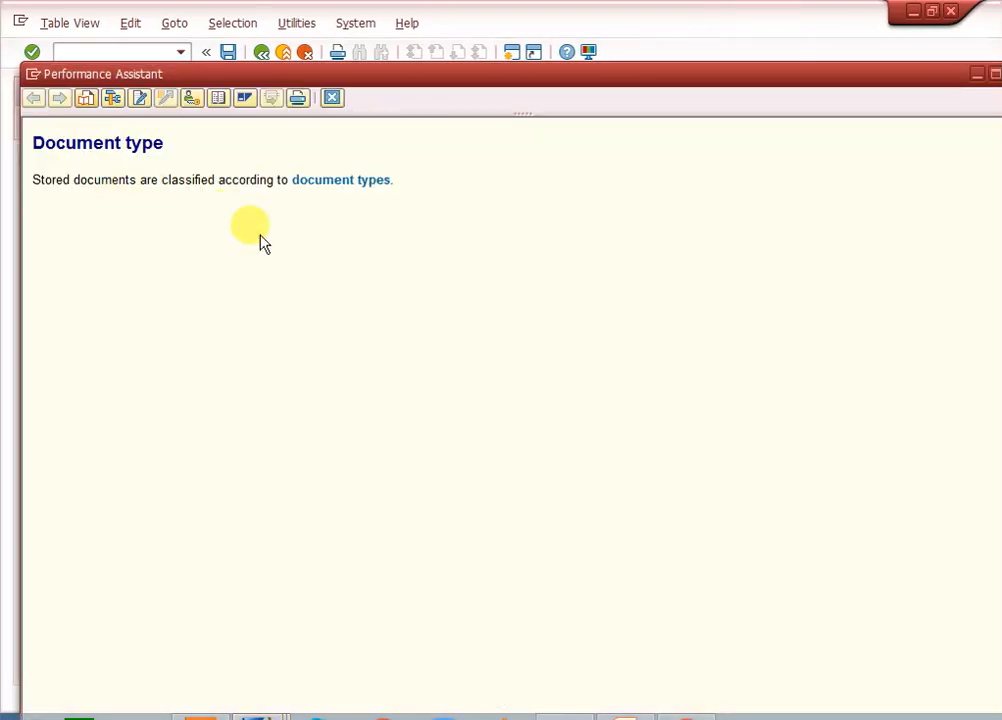
left_click(332, 100)
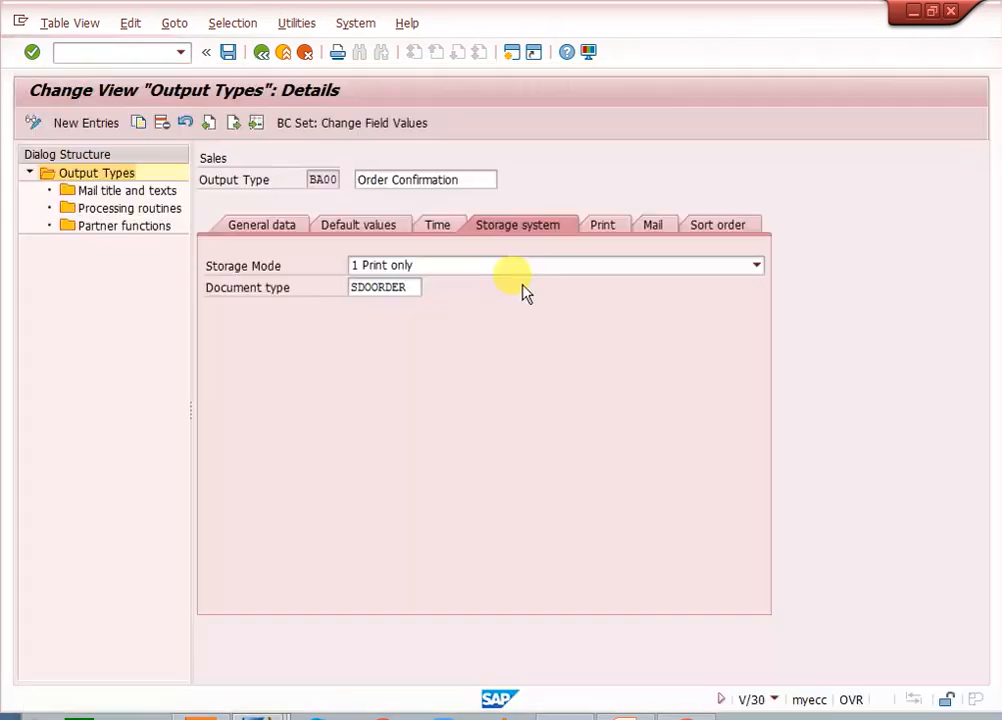
Look through BA00's print parameter, mail and sort order settings, and return to its general data
left_click(605, 229)
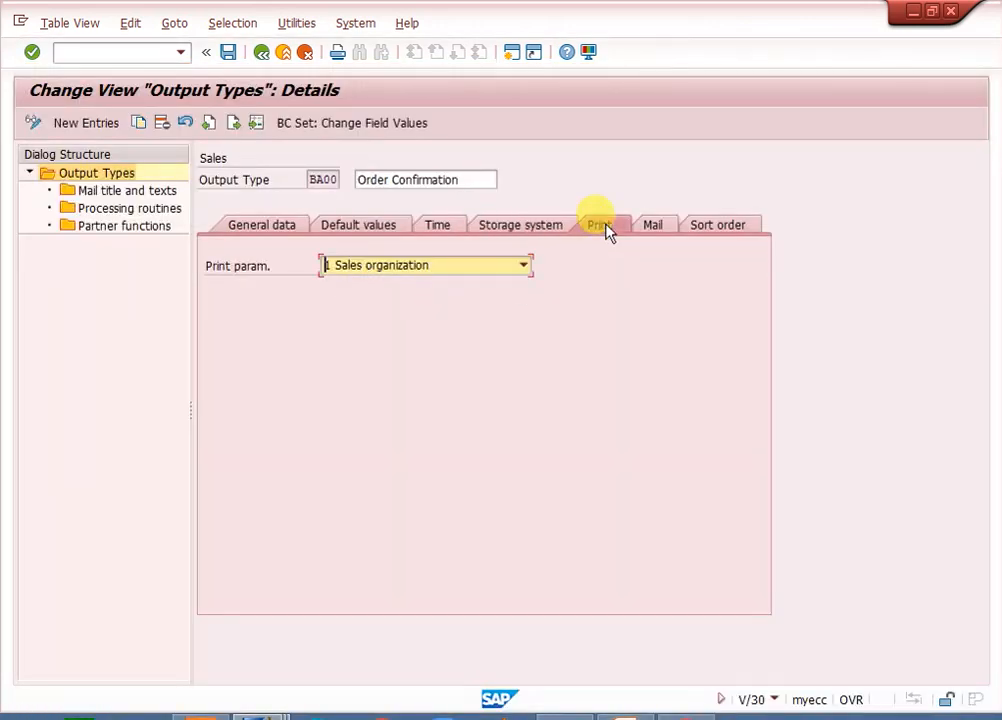
left_click(448, 270)
left_click(505, 268)
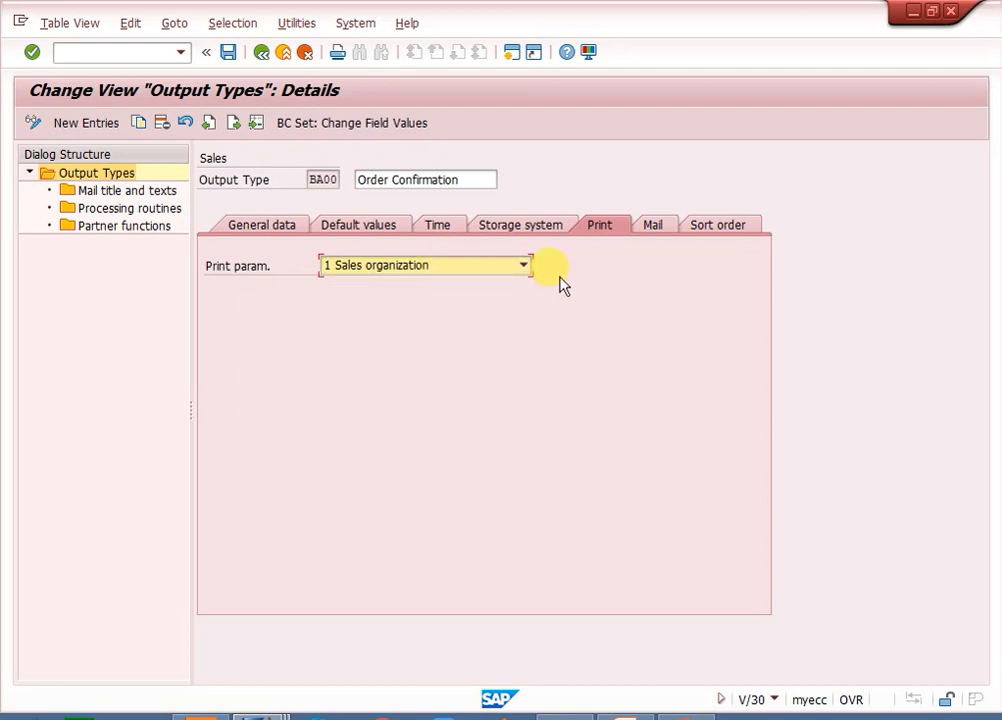
left_click(668, 241)
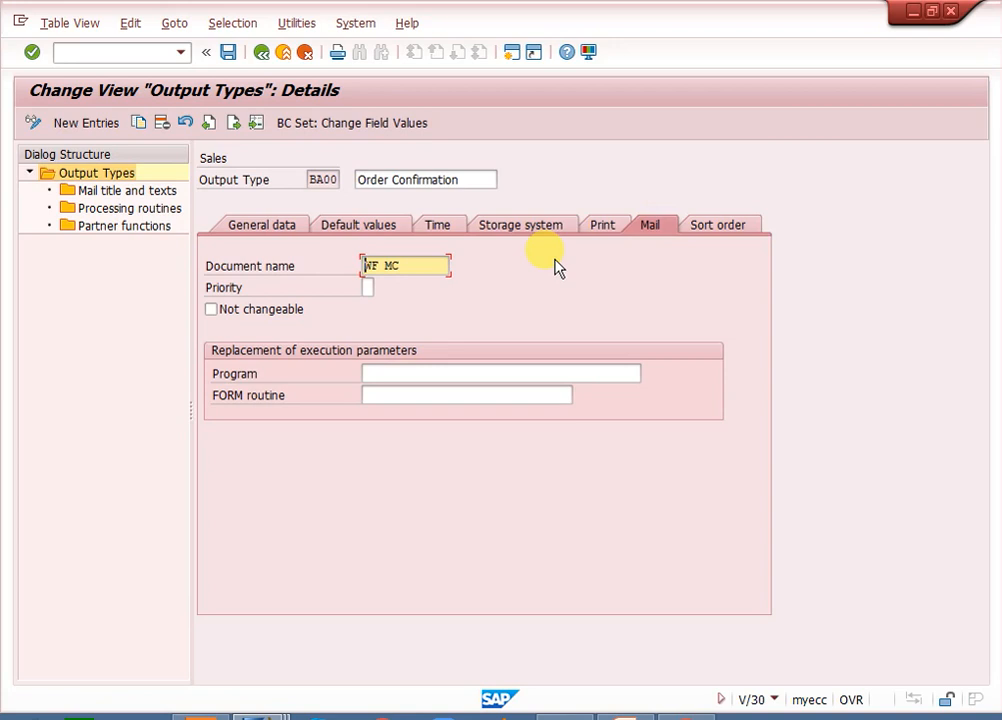
left_click(723, 233)
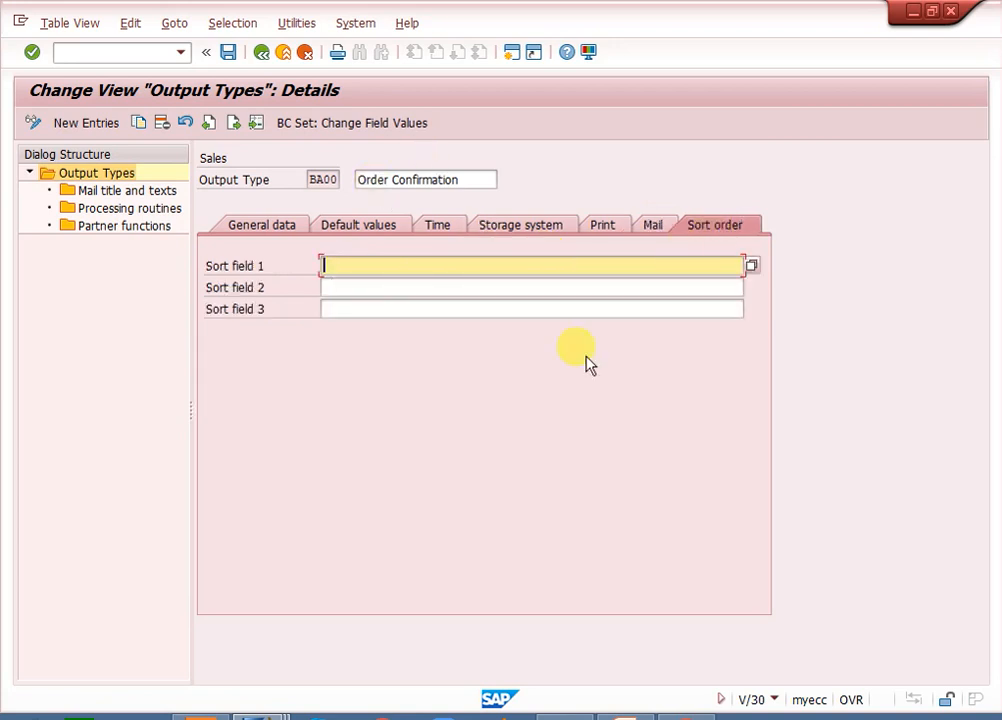
left_click(253, 226)
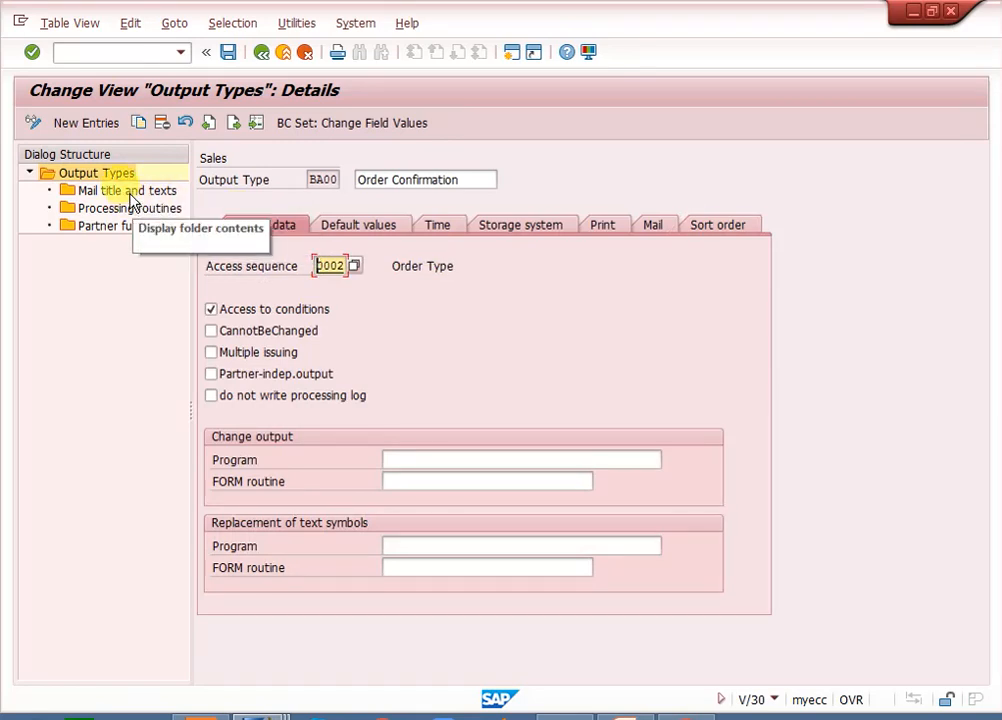
Display the Mail title and texts of BA00 and look through the document titles by language
left_click(132, 192)
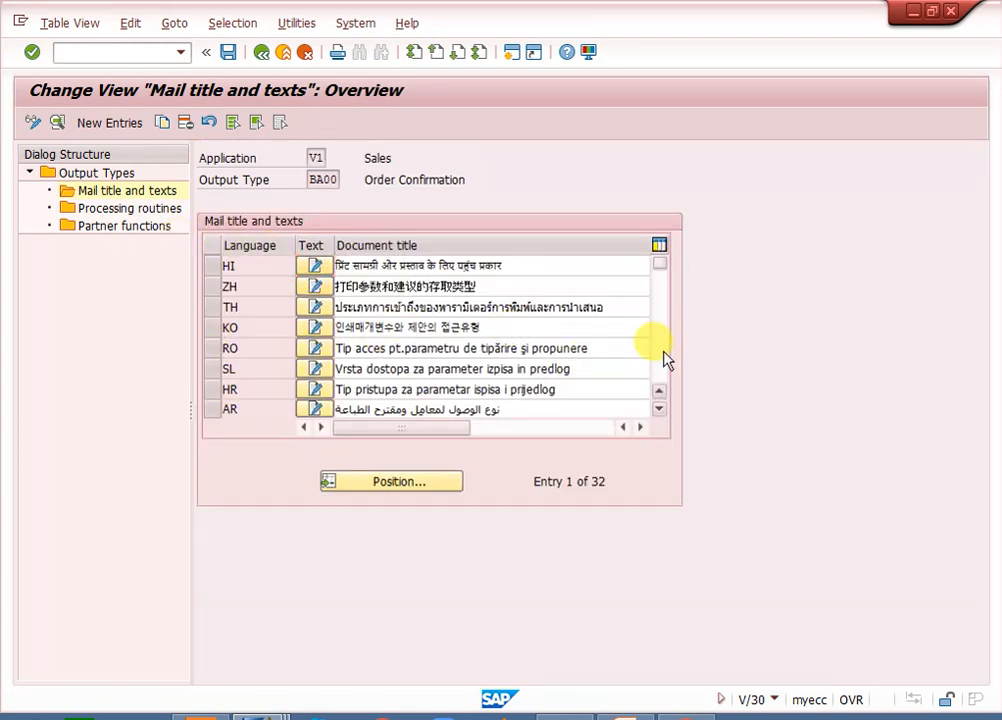
left_click(660, 360)
left_click(660, 360)
left_click(660, 360)
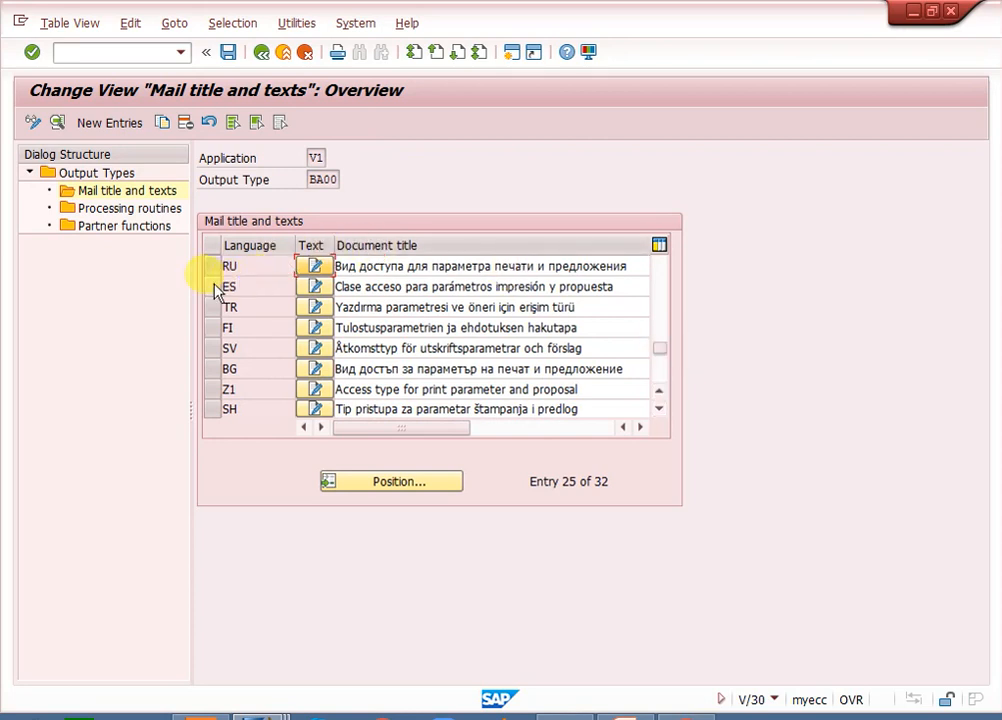
left_click(245, 408)
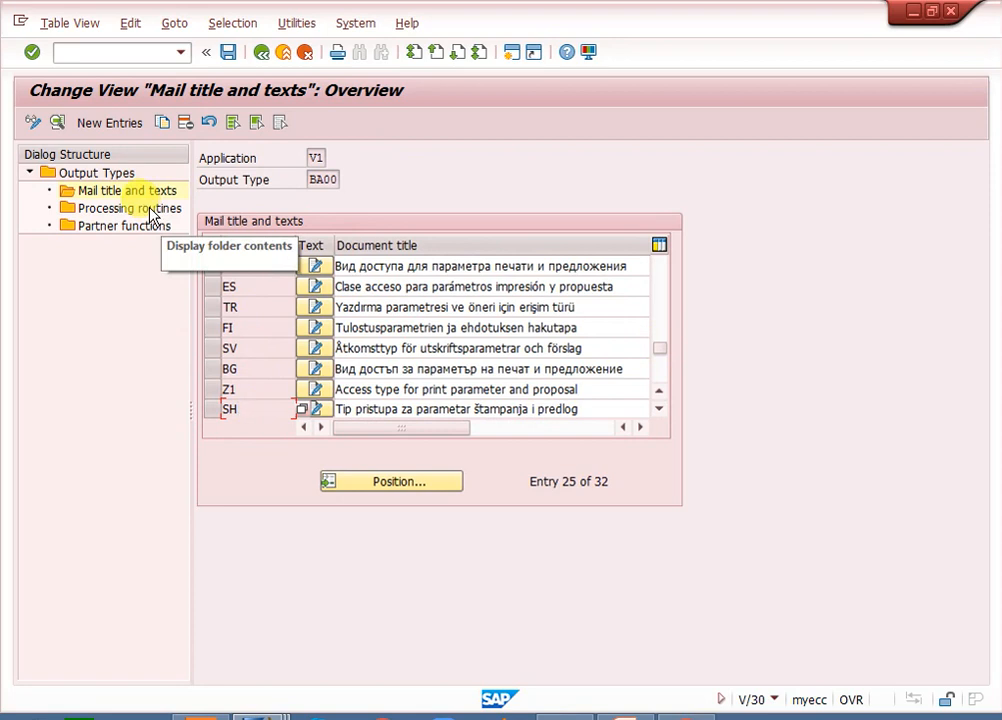
left_click(128, 192)
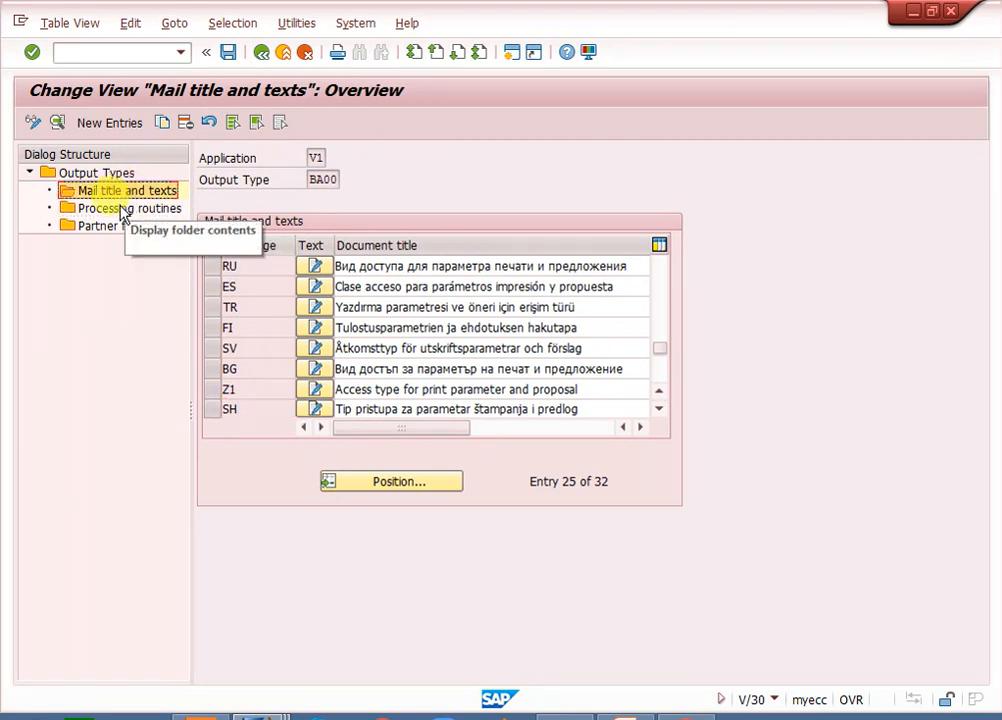
Display BA00's Processing routines and examine the Program, Form and PDF/SmartForm Form fields for print output
left_click(122, 206)
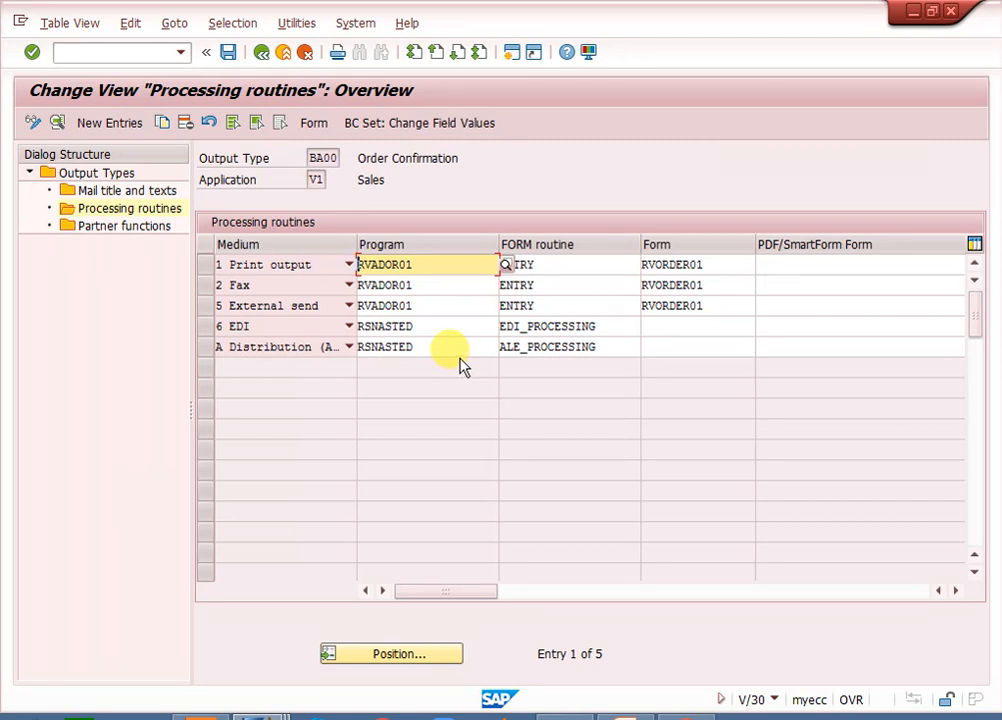
left_click(438, 256)
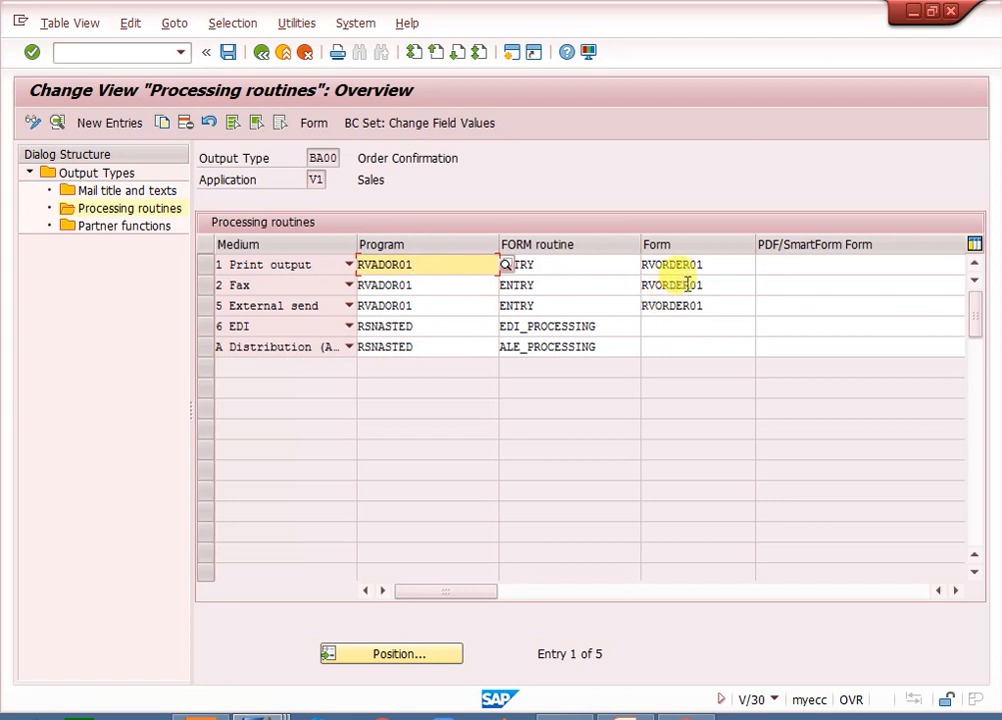
left_click(715, 263)
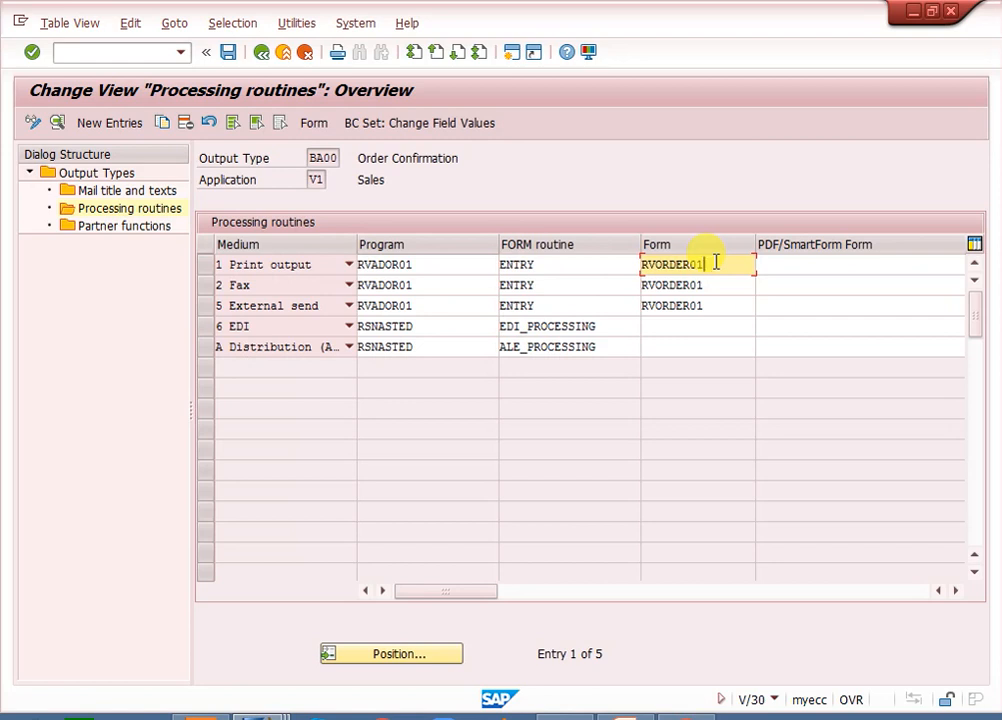
left_click(783, 265)
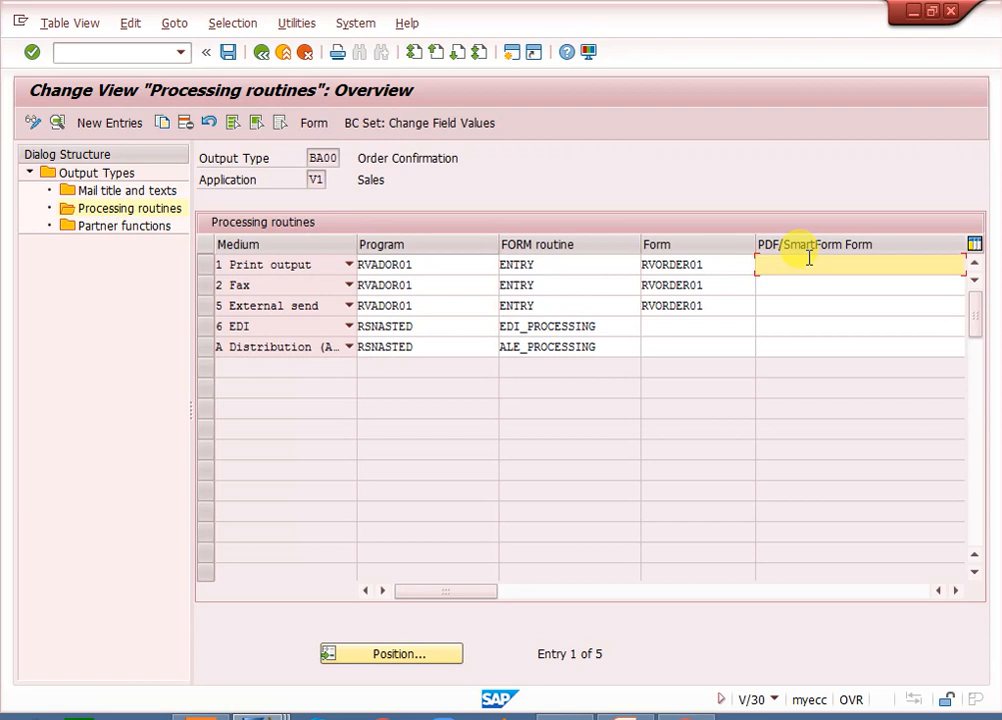
Display the Partner functions assigned to each transmission medium of BA00
left_click(126, 228)
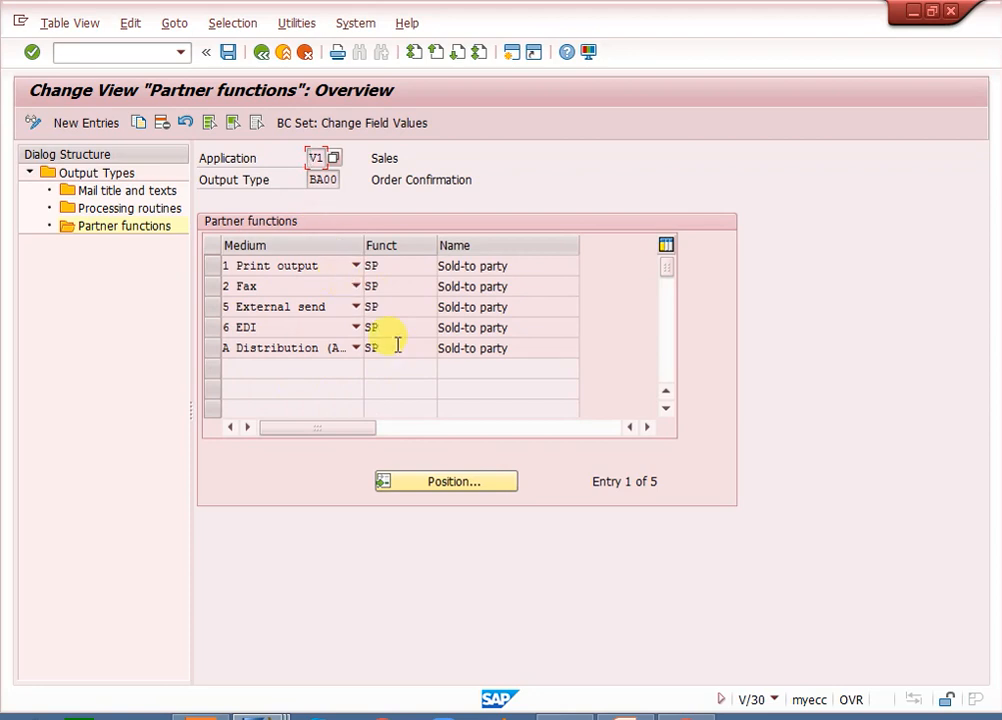
left_click(314, 270)
left_click(473, 204)
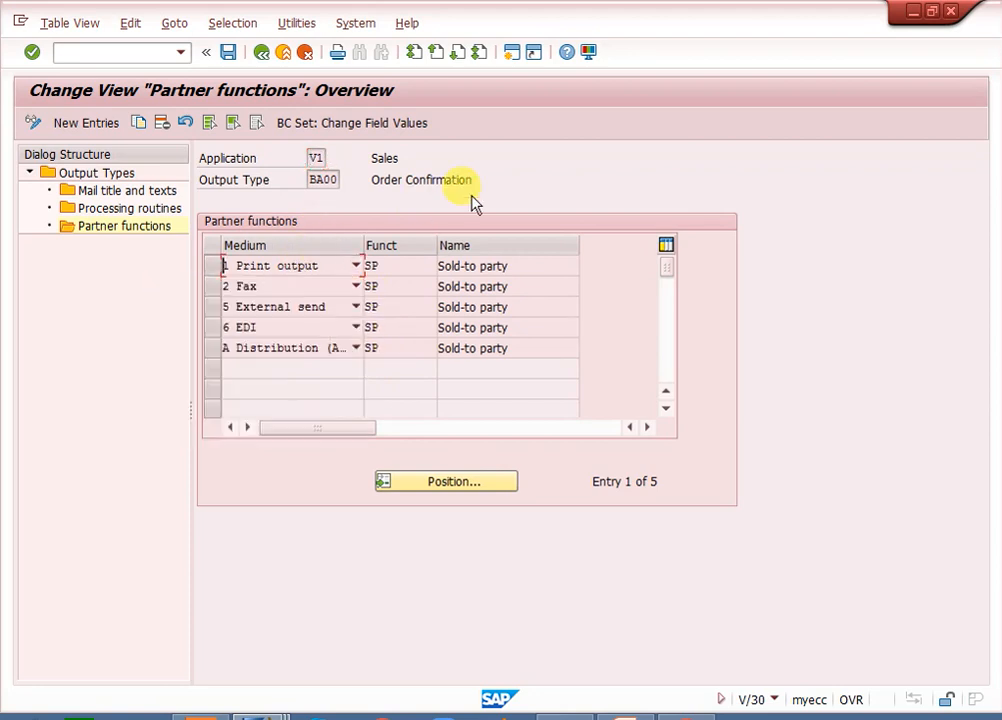
Return to the IMG, open Assign Output Types To Partner Functions for sales documents, and browse its entries
left_click(259, 52)
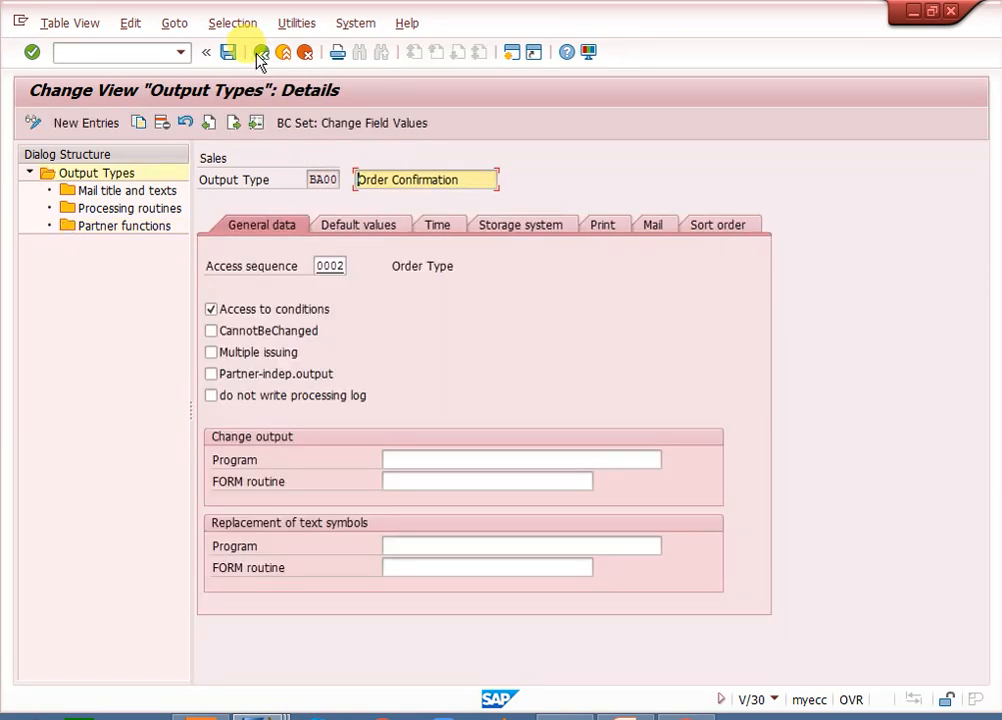
left_click(259, 53)
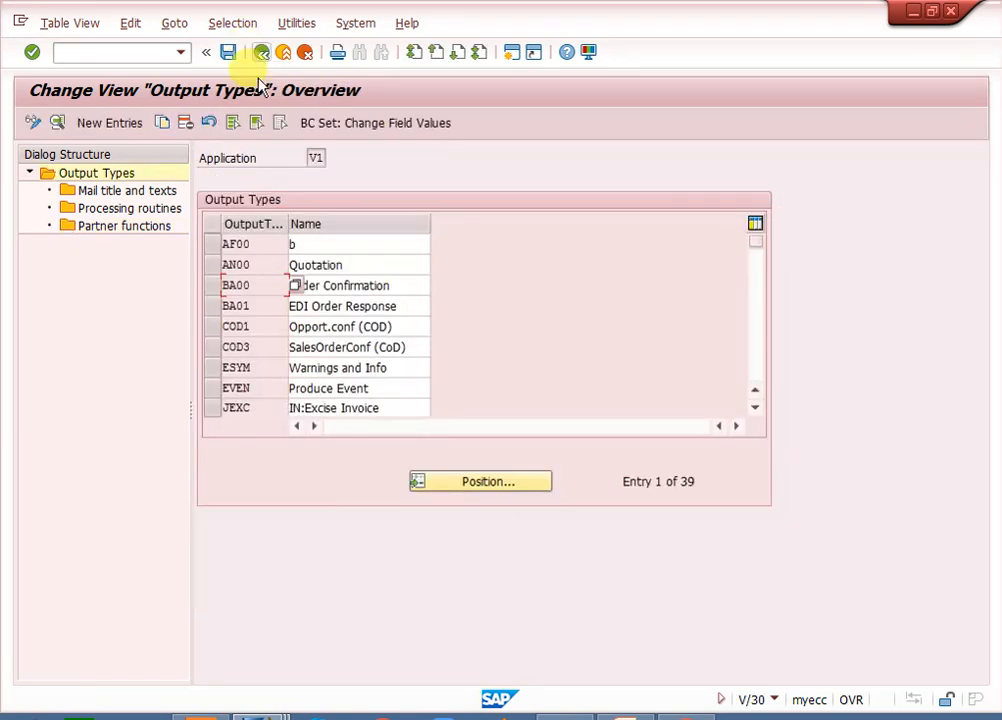
left_click(262, 55)
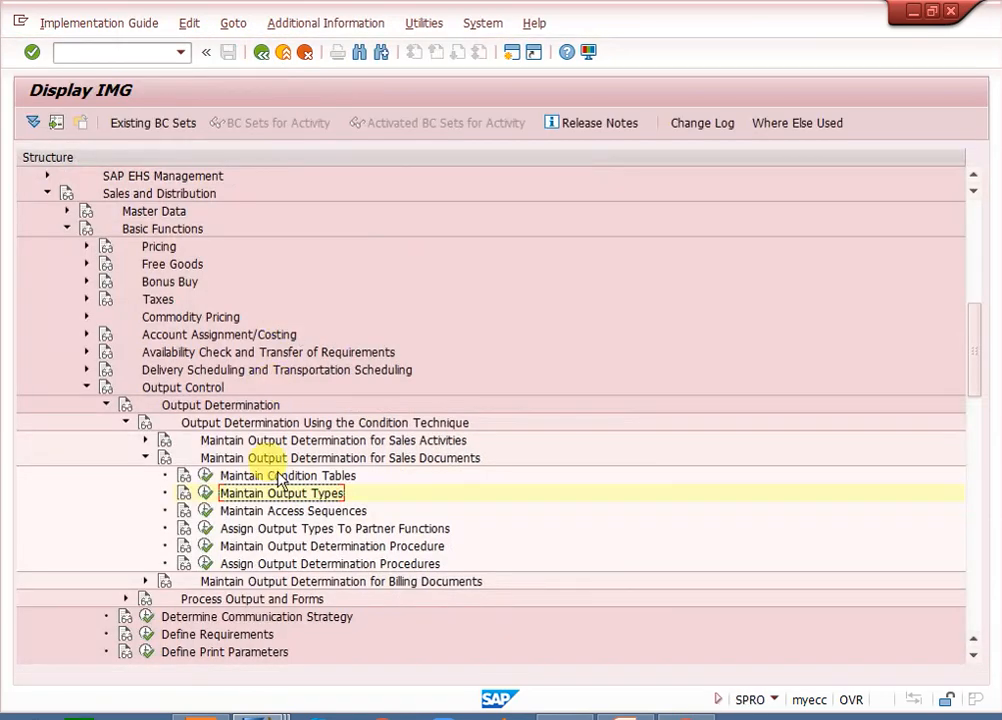
left_click(205, 530)
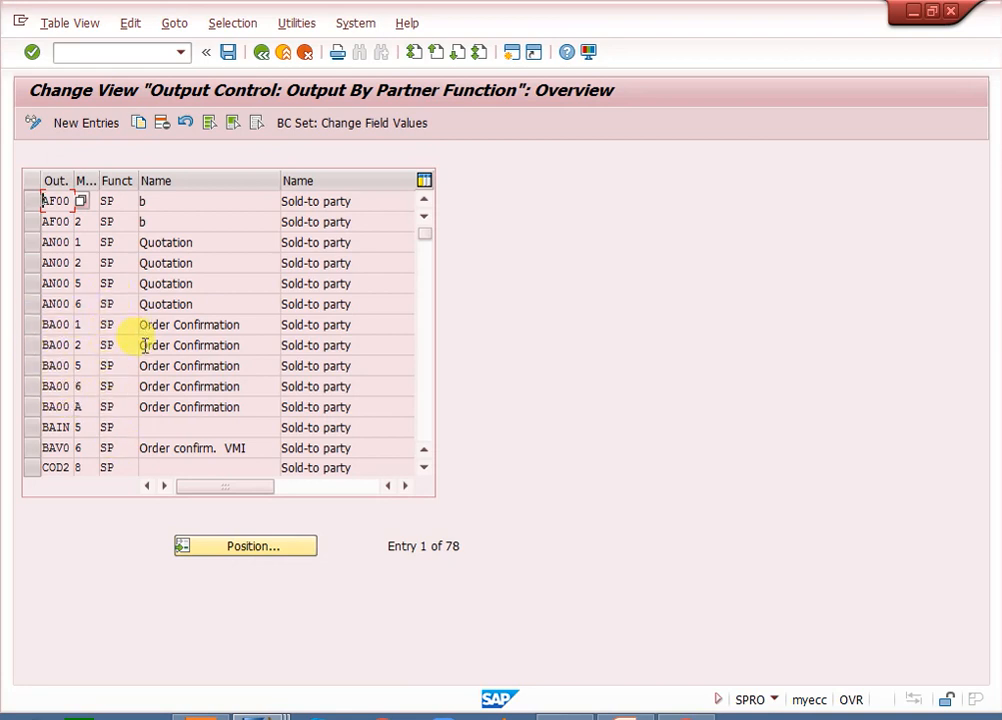
left_click(421, 394)
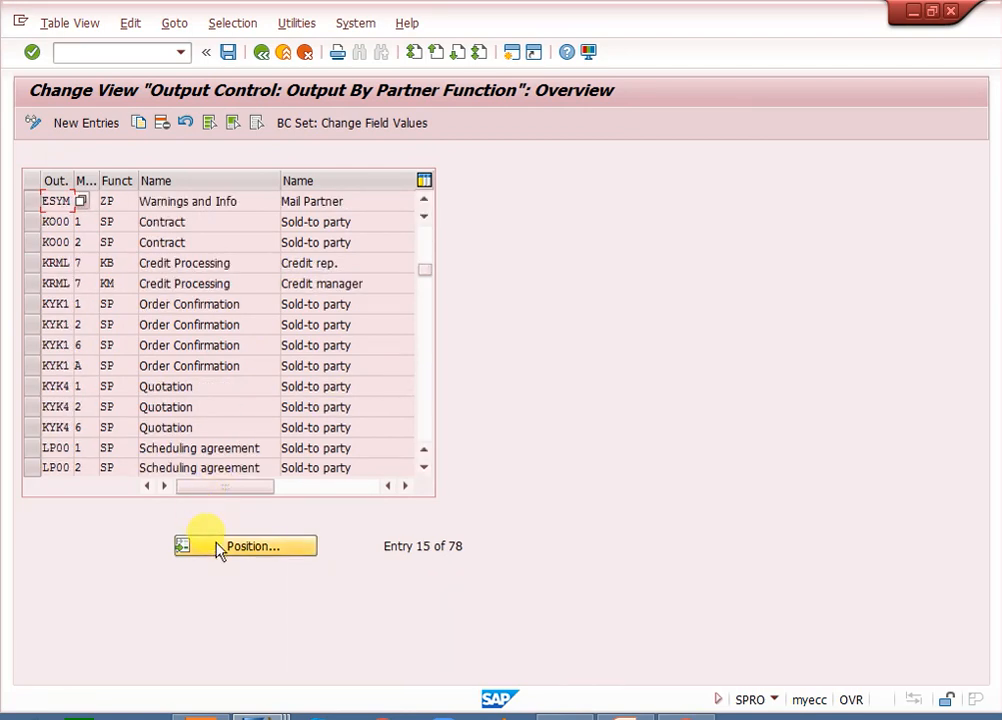
Look up another output type in the output-by-partner-function overview and return to the IMG
left_click(245, 546)
type("d")
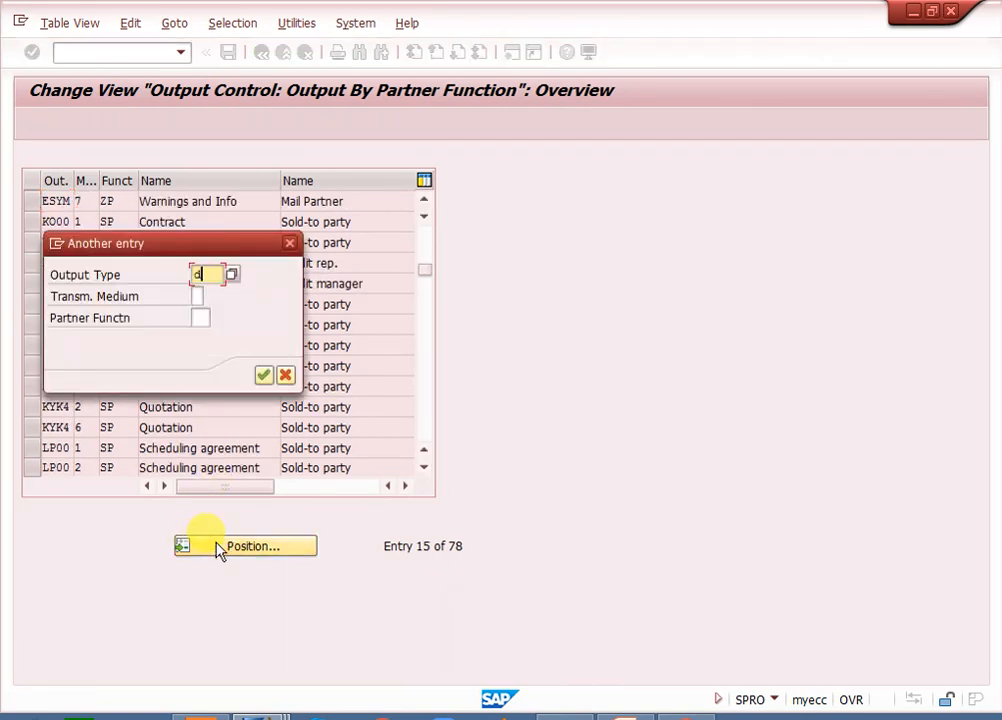
type("00")
key("BackSpace")
key("BackSpace")
type("1d")
key("Return")
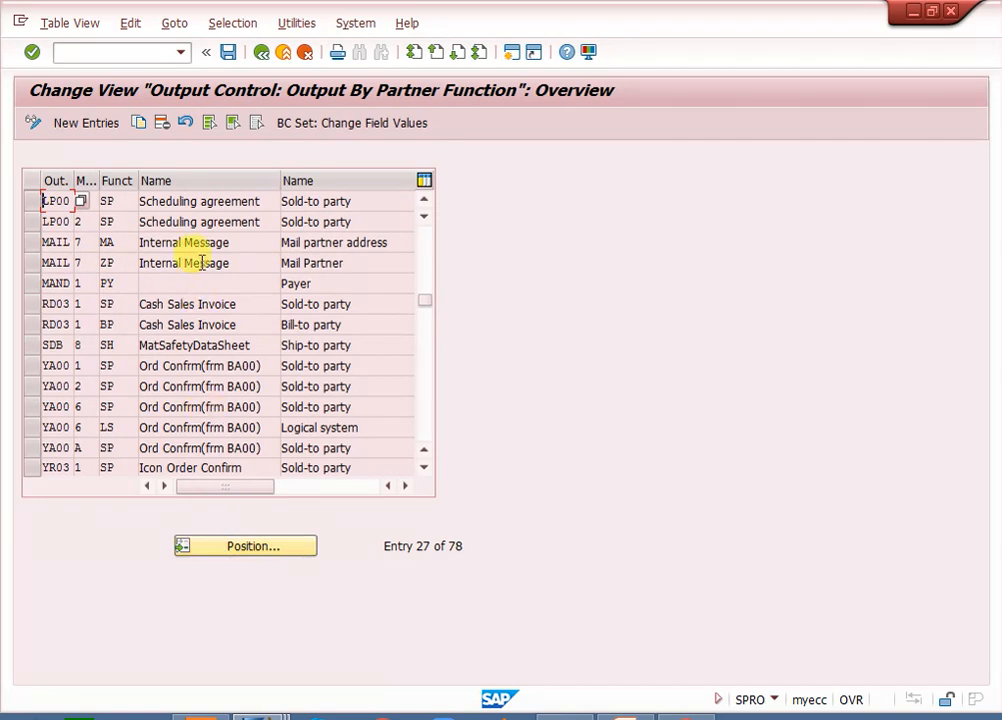
left_click(259, 54)
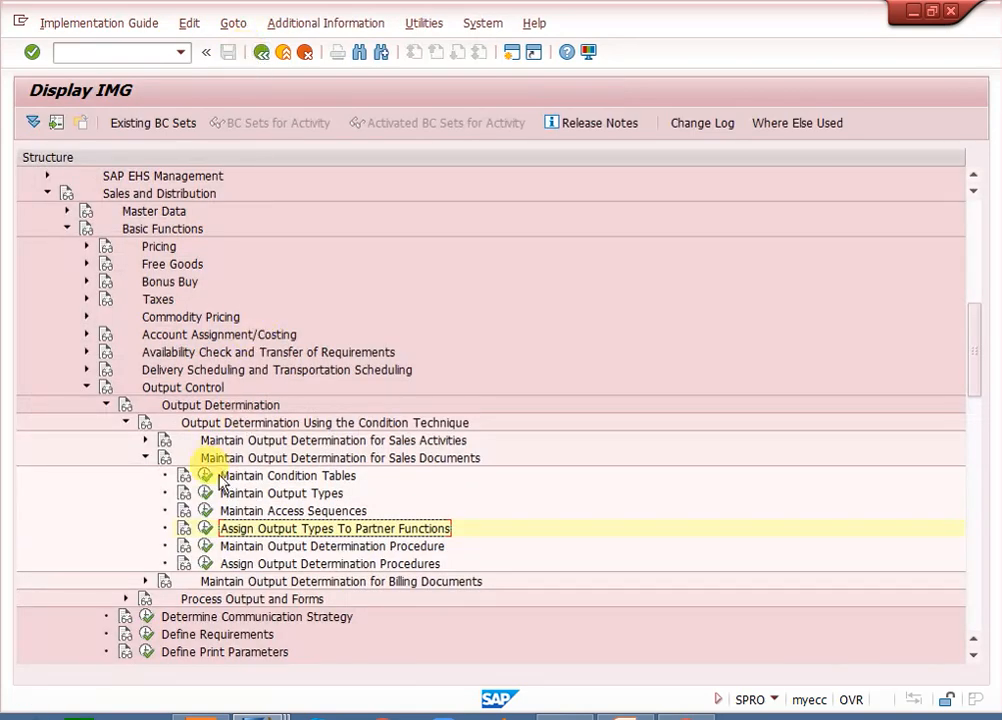
Reopen Assign Output Types To Partner Functions, examine the medium and partner function of the BA00 entries, and return to the IMG
left_click(206, 531)
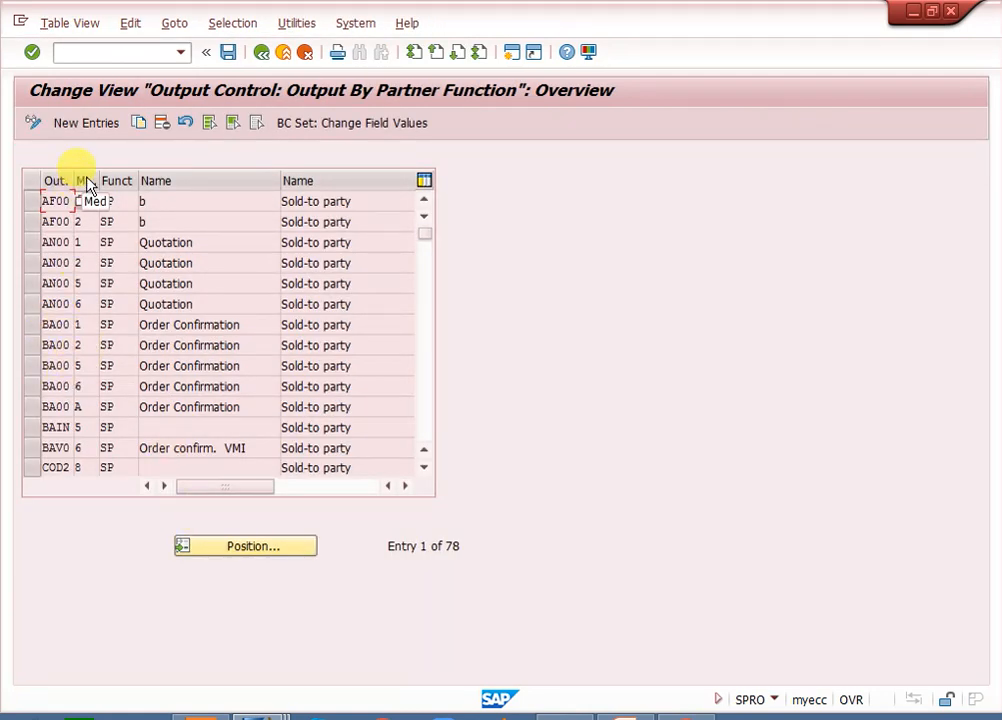
left_click(84, 324)
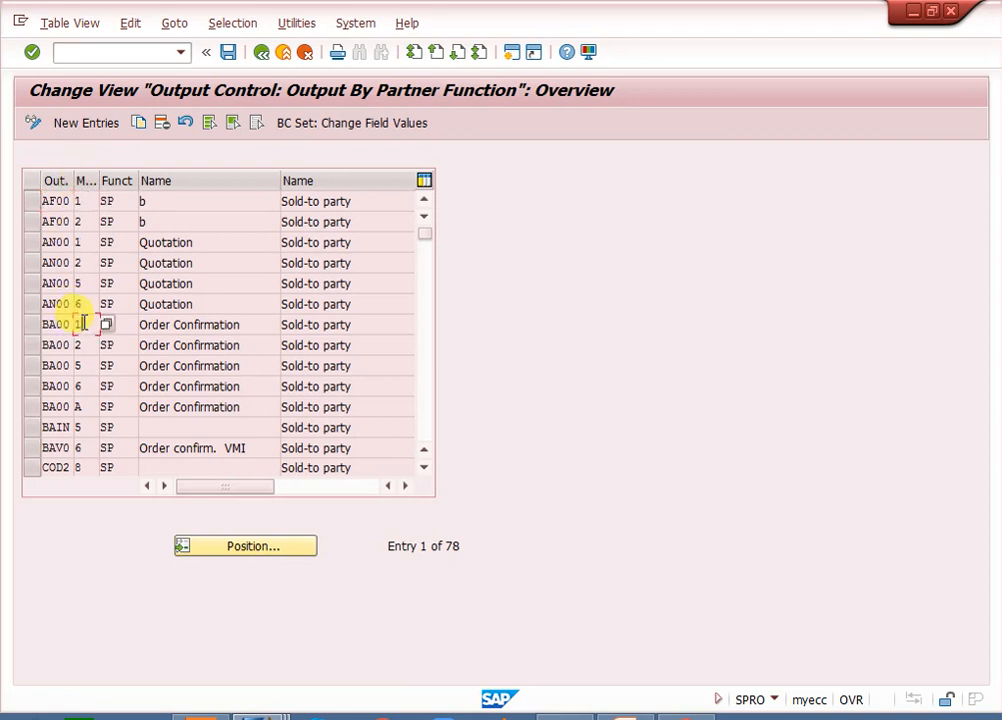
left_click(80, 345)
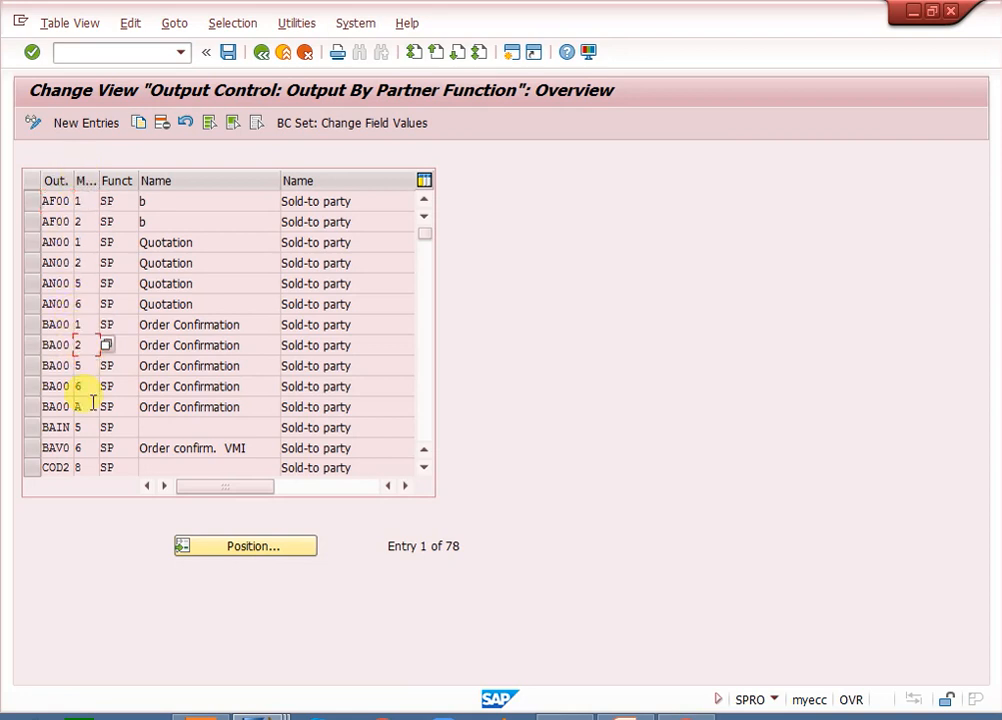
left_click(263, 53)
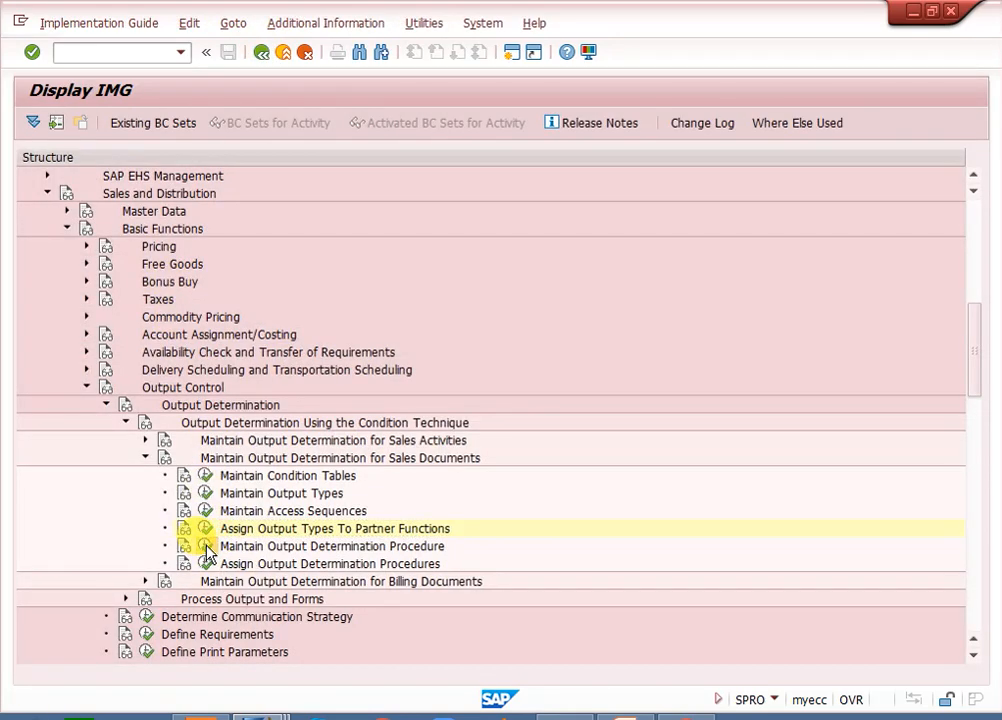
Open Maintain Output Determination Procedure for sales documents and display the control data of procedure V10000 (Order Output)
left_click(209, 548)
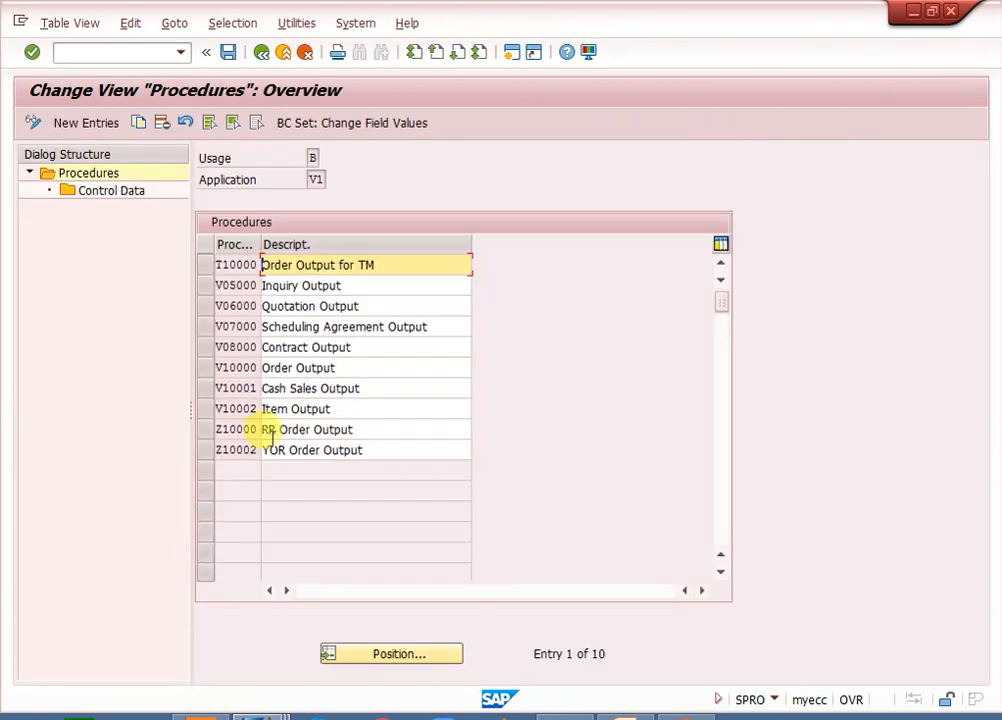
left_click(207, 367)
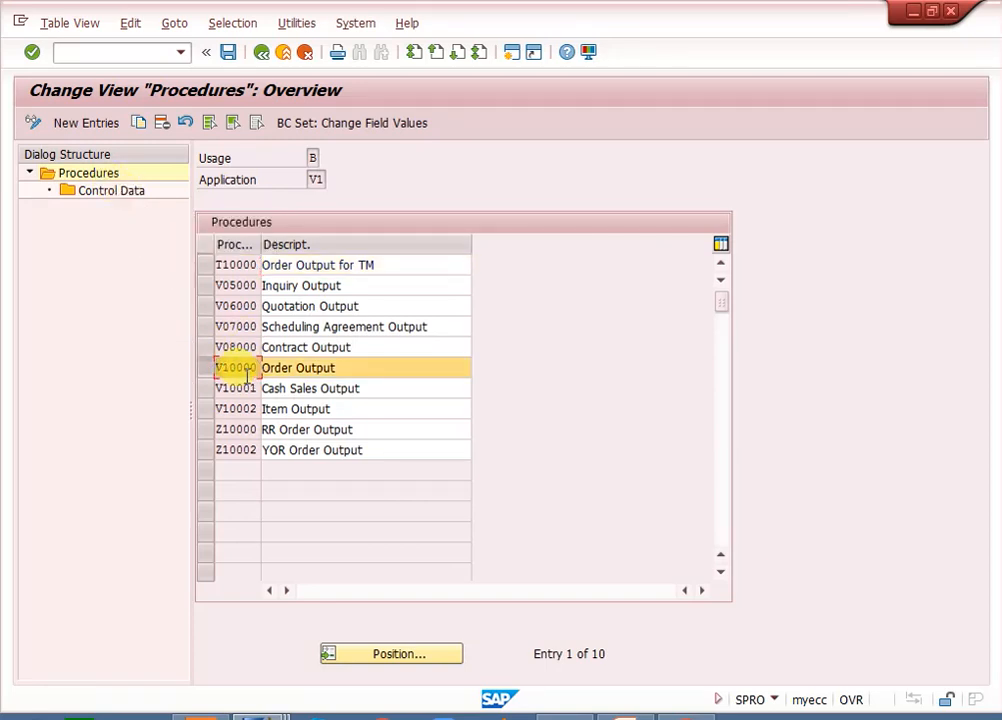
left_click(96, 191)
double_click(96, 191)
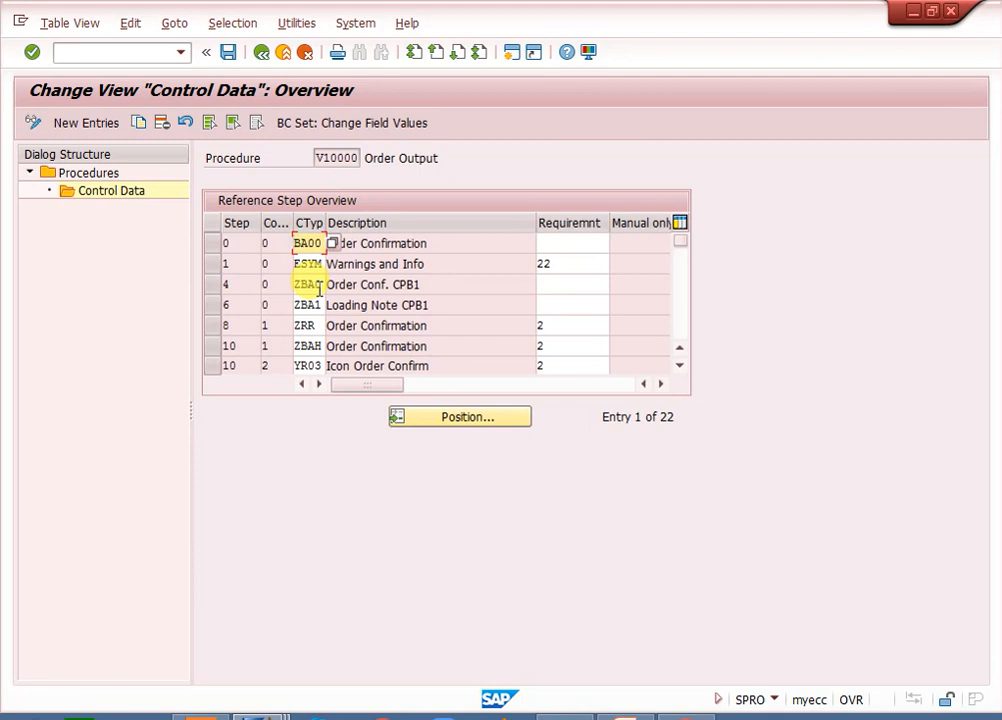
Assign requirement 2 (Order Confirmation) to the BA00 step of V10000, and return to the IMG without saving
left_click(577, 244)
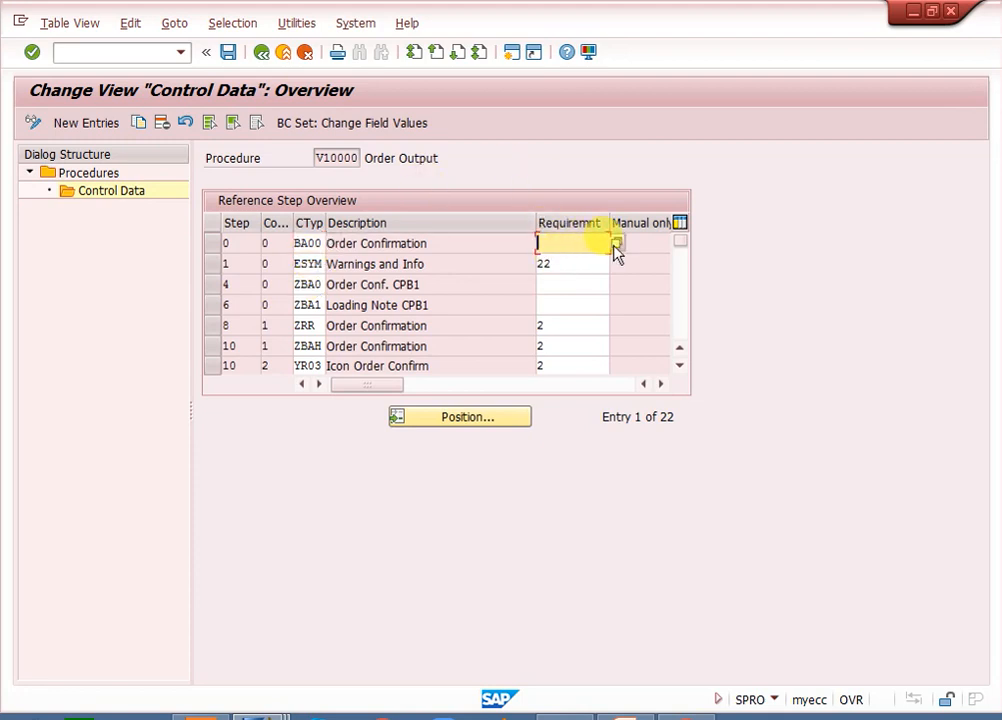
key("F4")
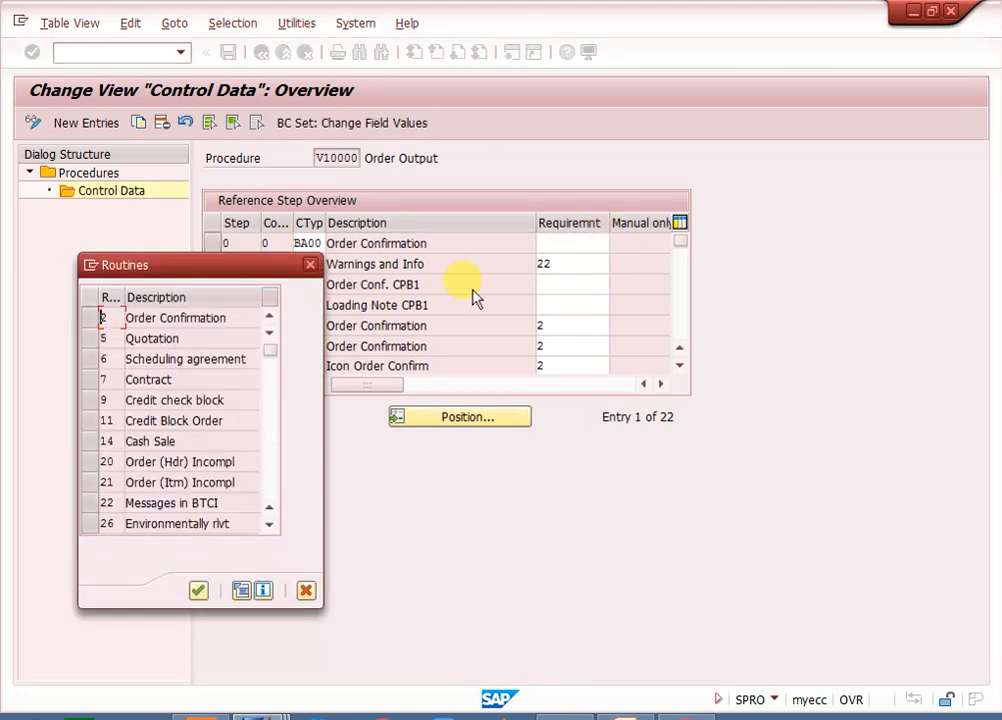
double_click(225, 320)
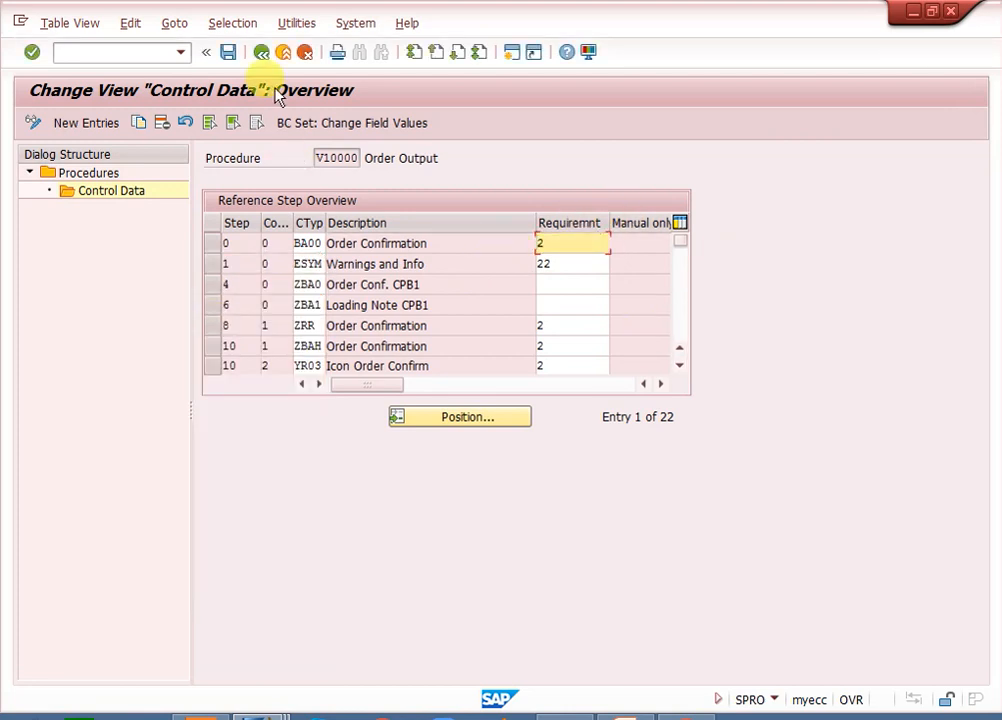
left_click(260, 53)
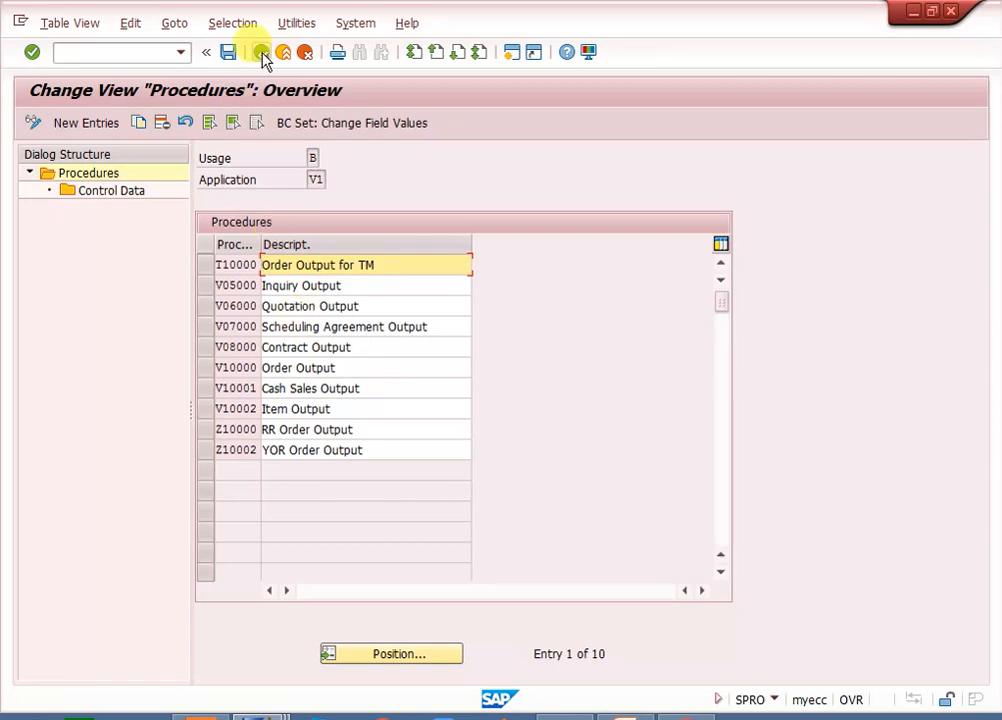
left_click(260, 53)
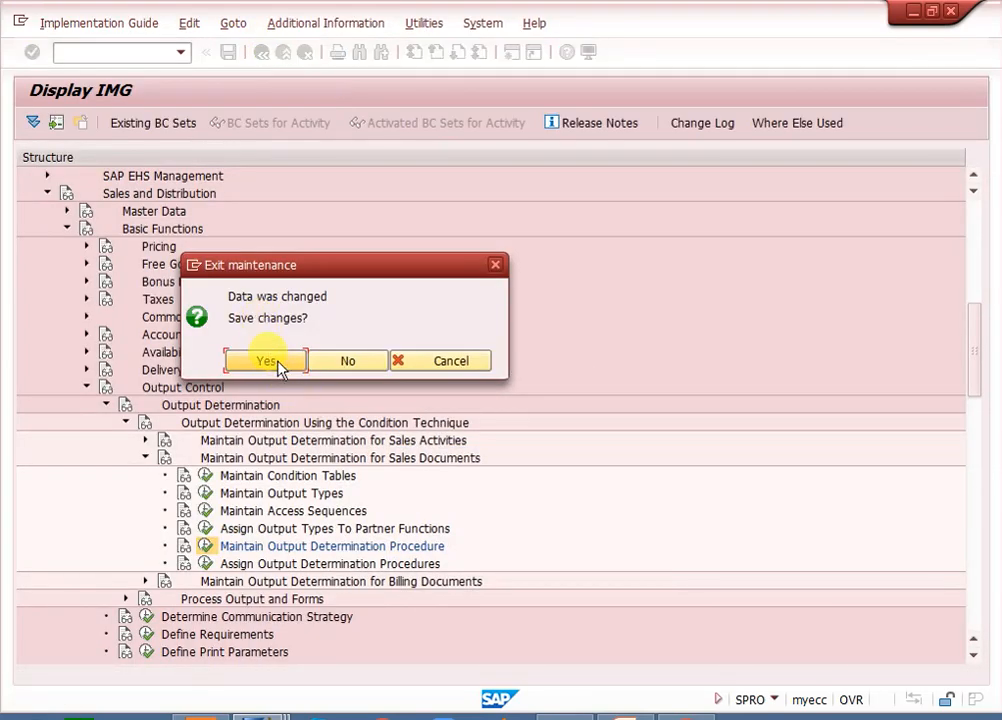
left_click(324, 362)
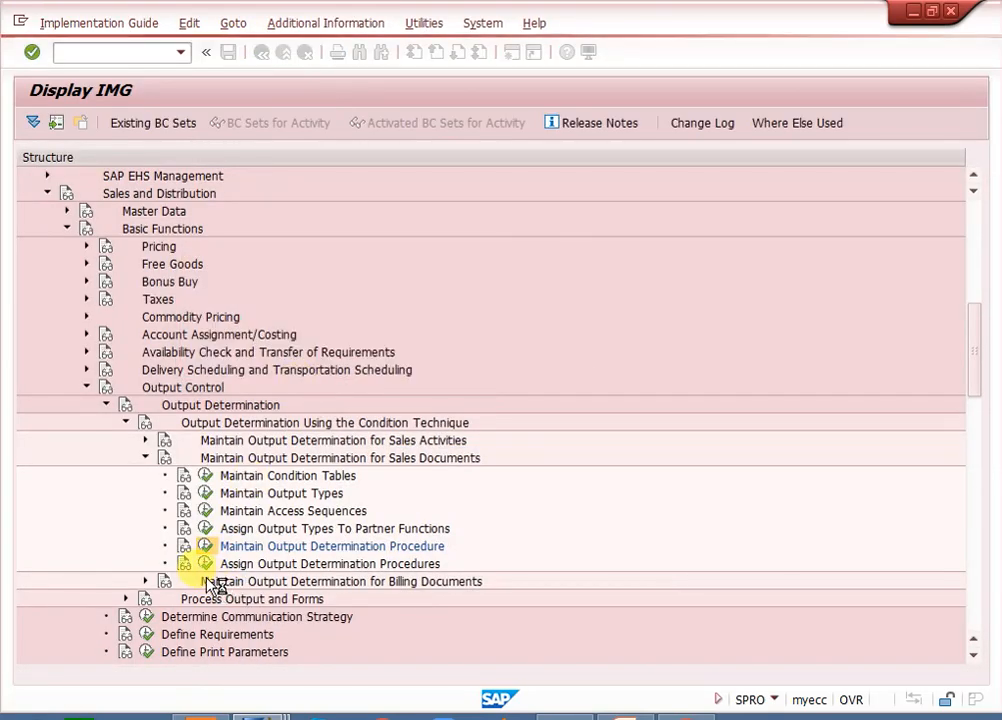
Open the header allocation under Assign Output Determination Procedures and go to sales document type OR
left_click(206, 566)
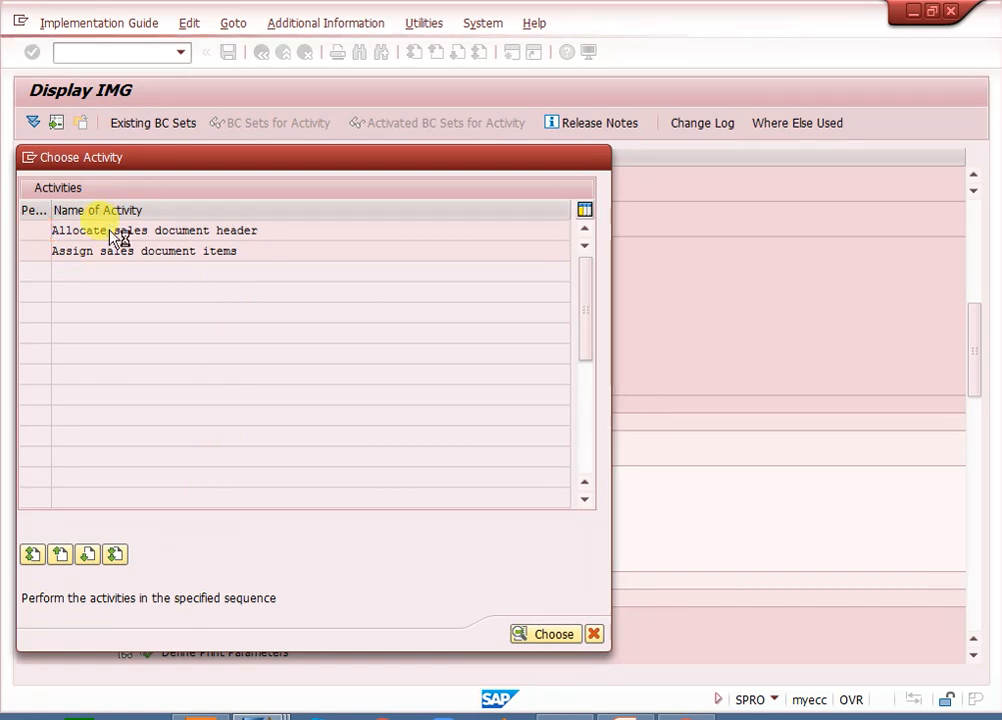
double_click(110, 231)
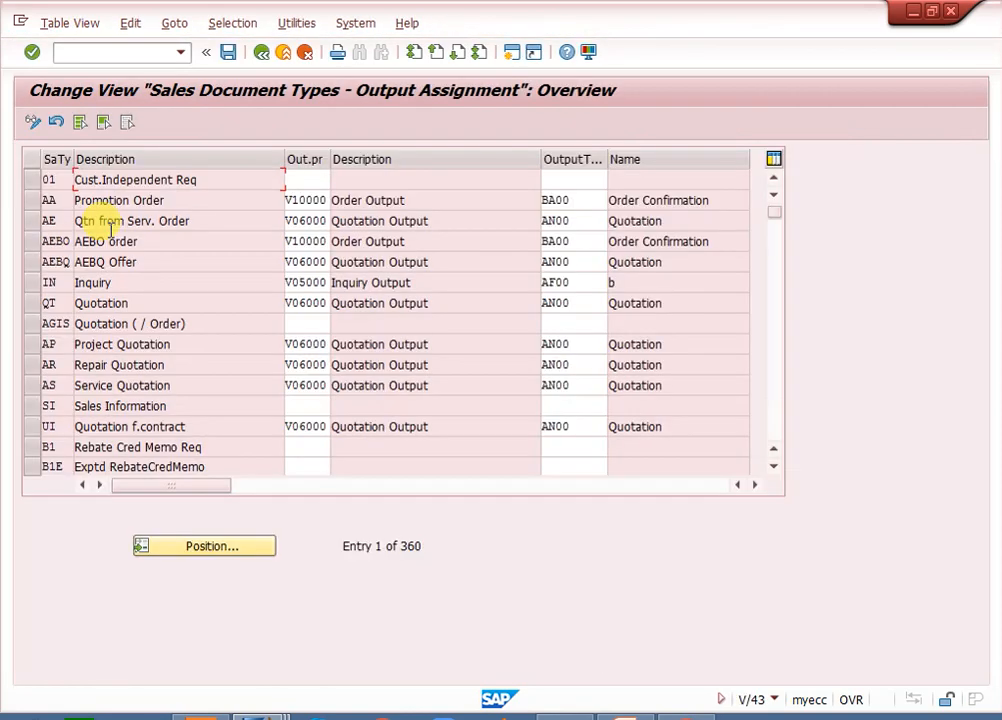
left_click(188, 555)
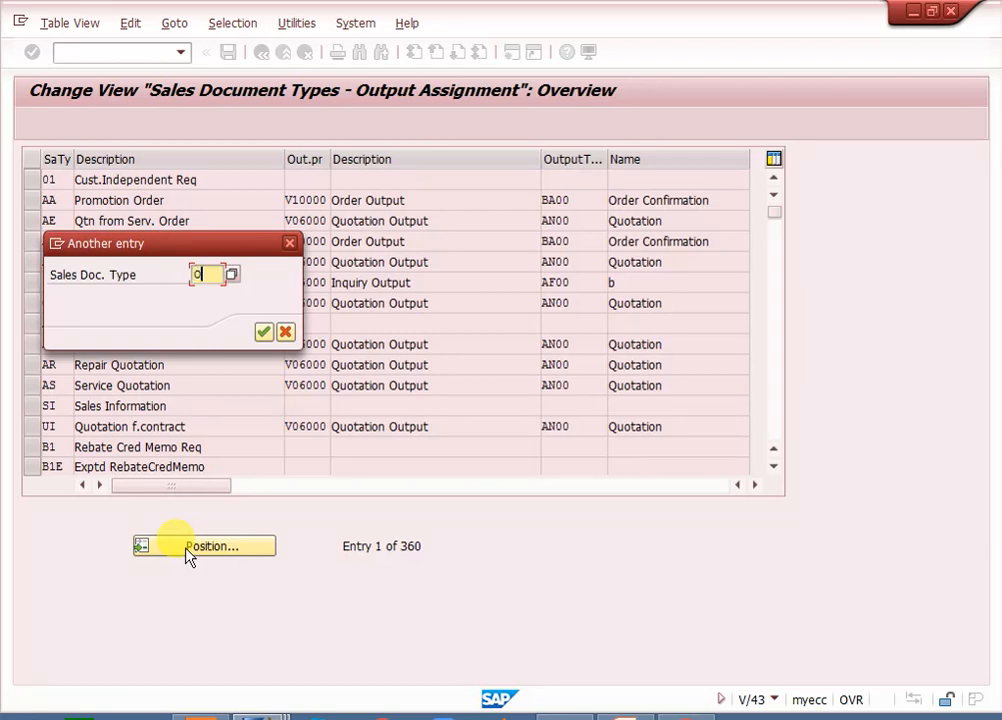
key("Return")
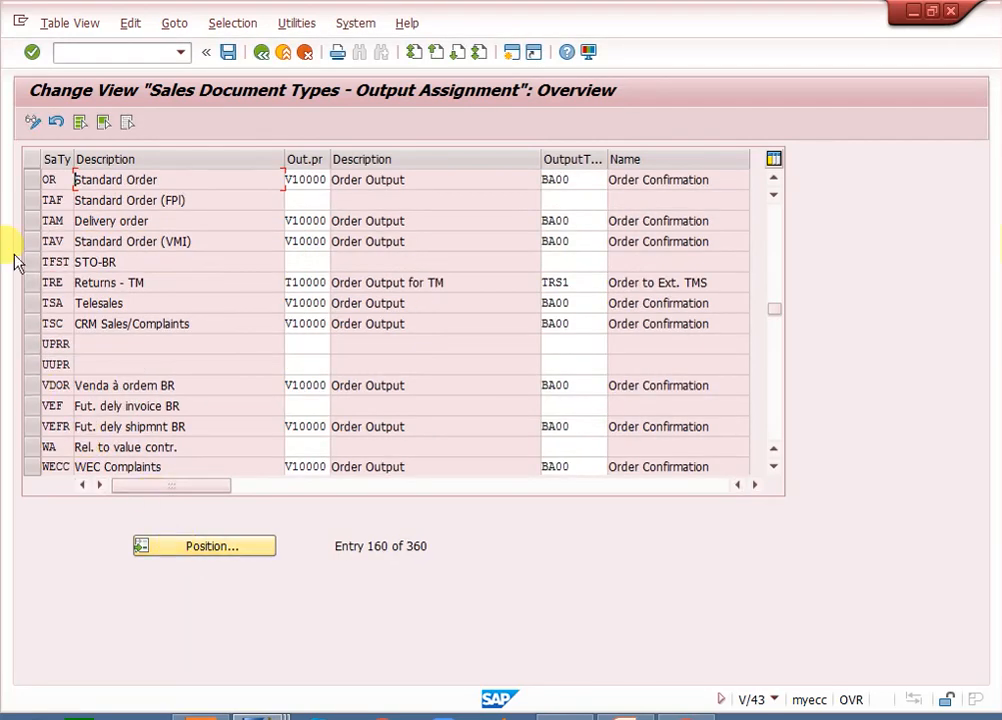
Examine the output procedure and output type assigned to Standard Order OR, and return to the IMG
left_click(34, 121)
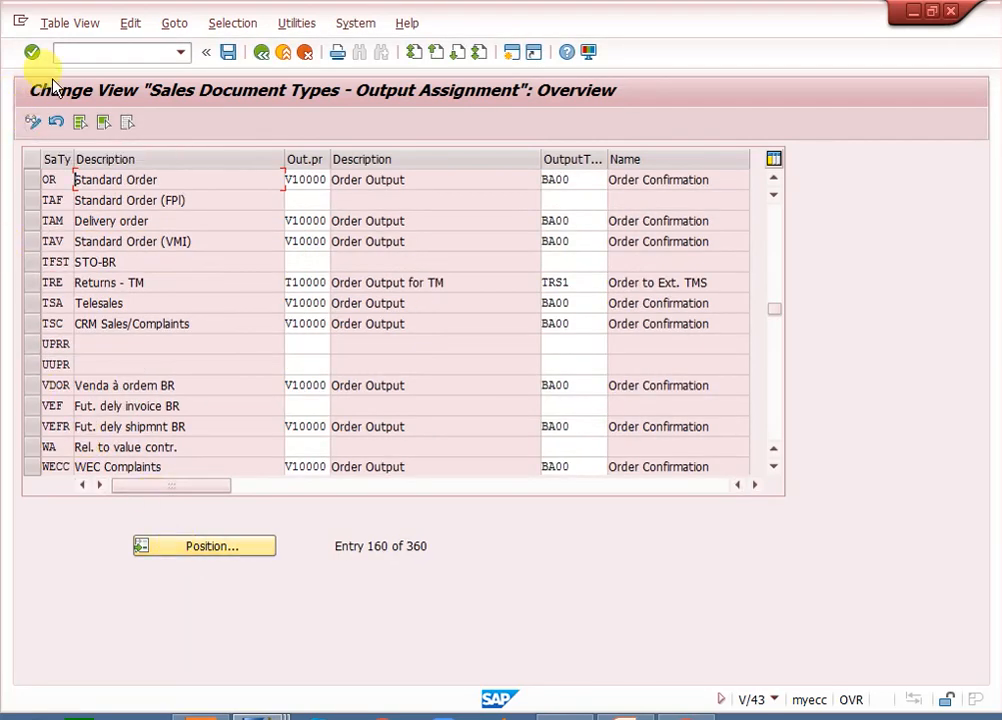
left_click(59, 179)
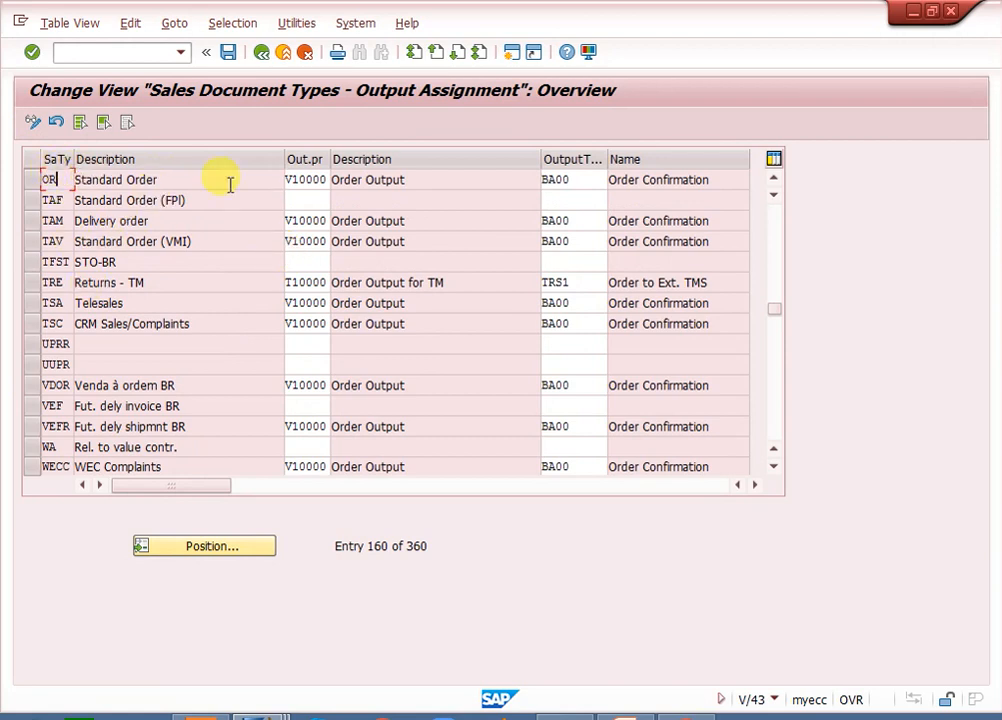
left_click(295, 180)
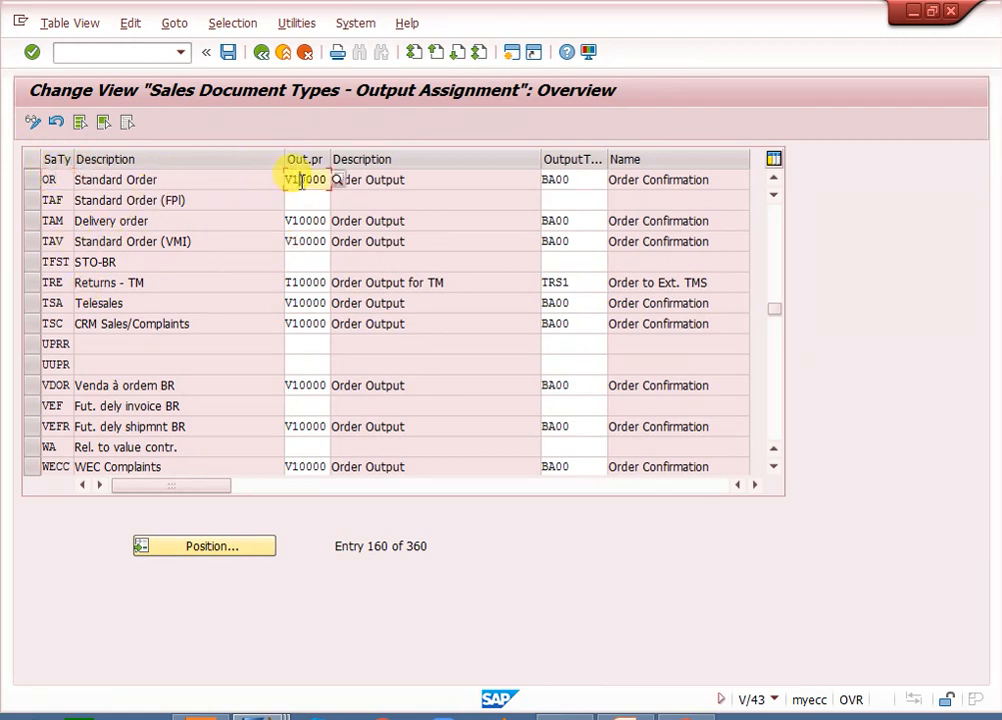
left_click(584, 178)
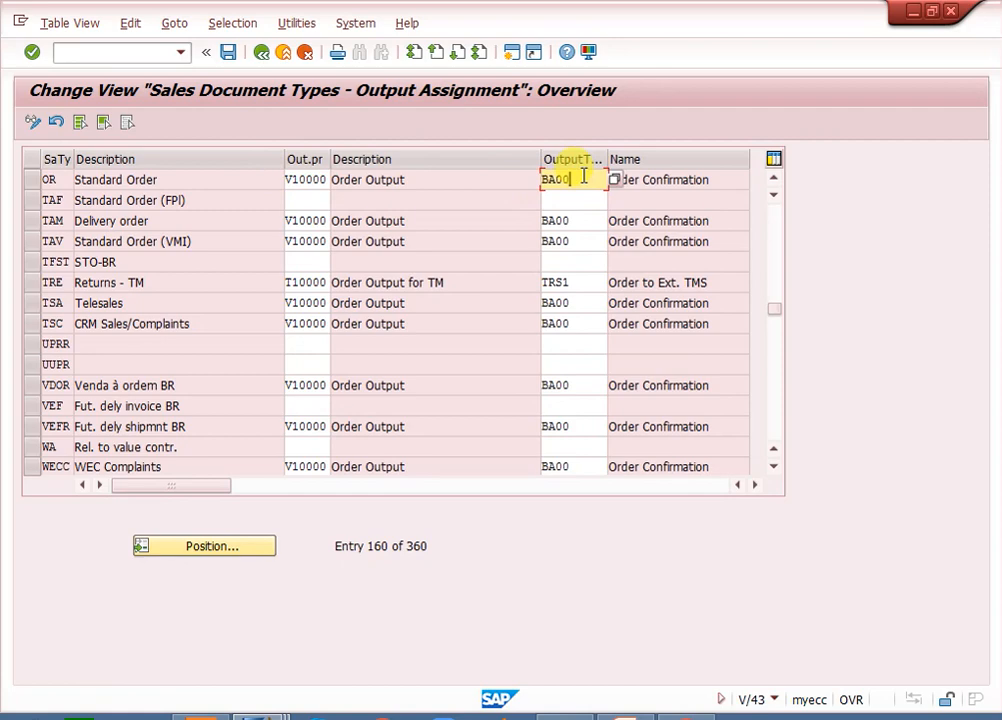
left_click(259, 60)
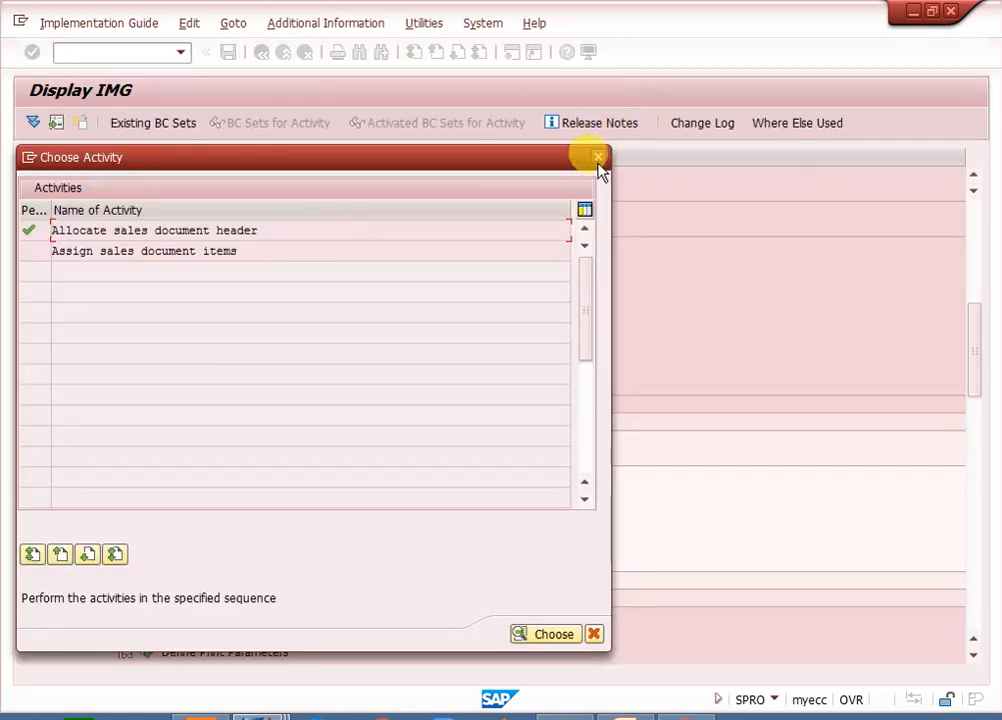
left_click(598, 160)
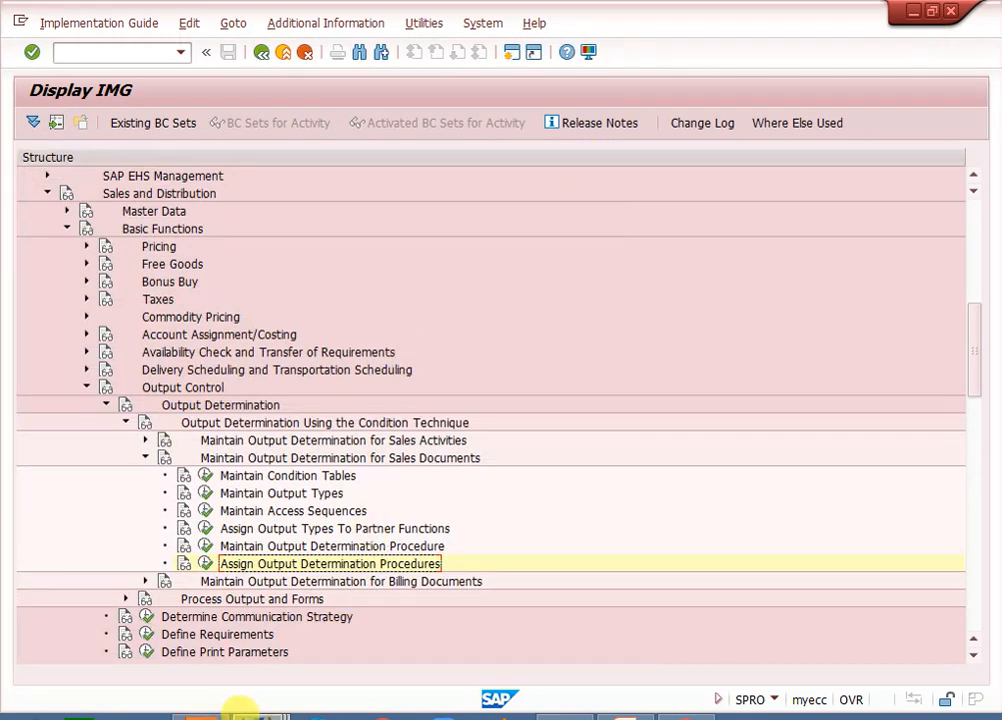
Switch to the SAP Easy Access session, run transaction VA02, and open the proposed sales order for changing
left_click(247, 708)
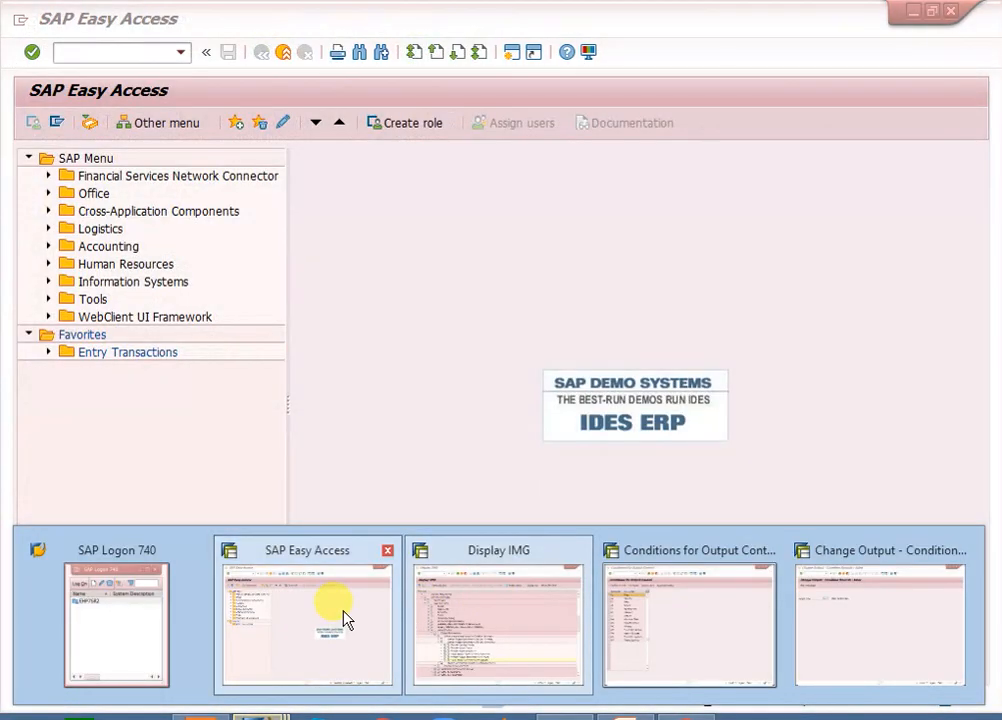
left_click(343, 620)
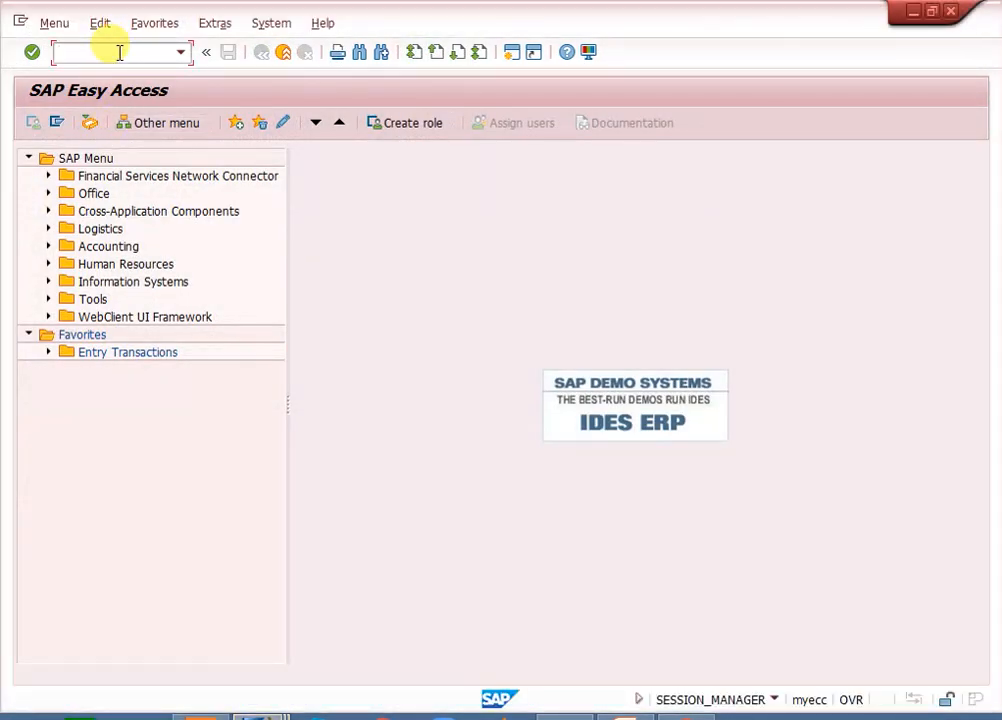
type("va02")
key("Return")
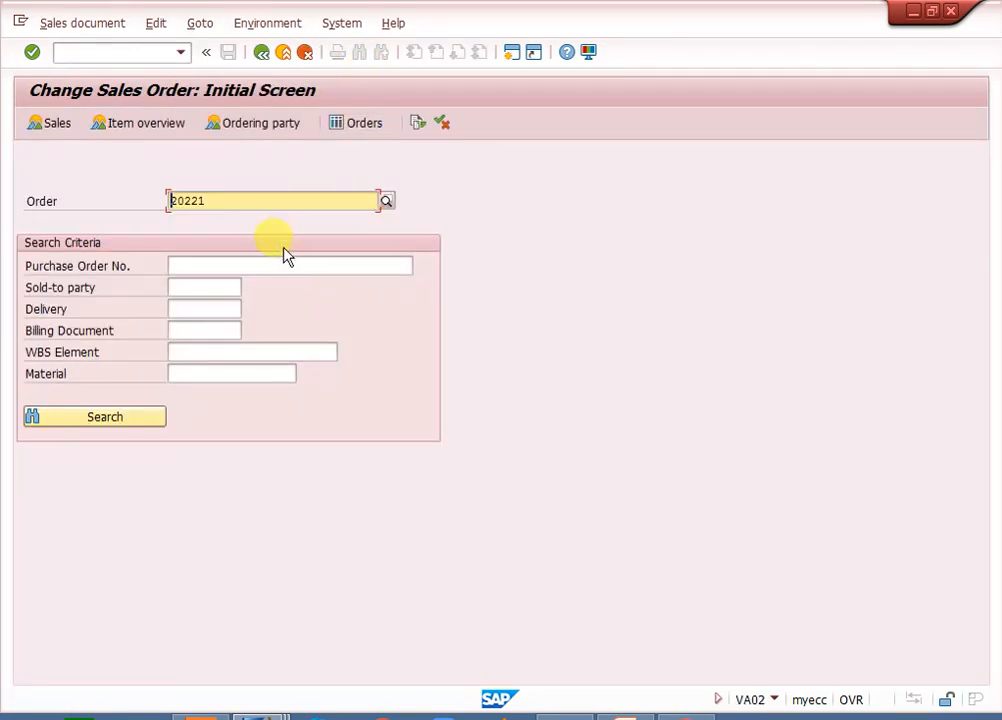
key("Return")
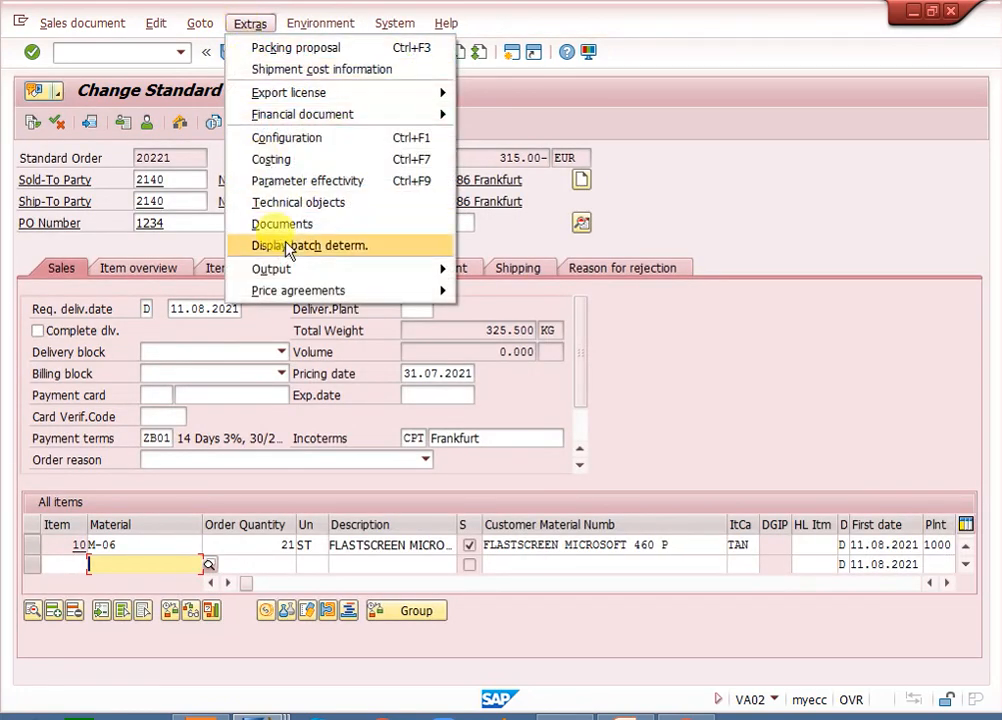
Display the header-level output of the standard order
mouse_move(400, 270)
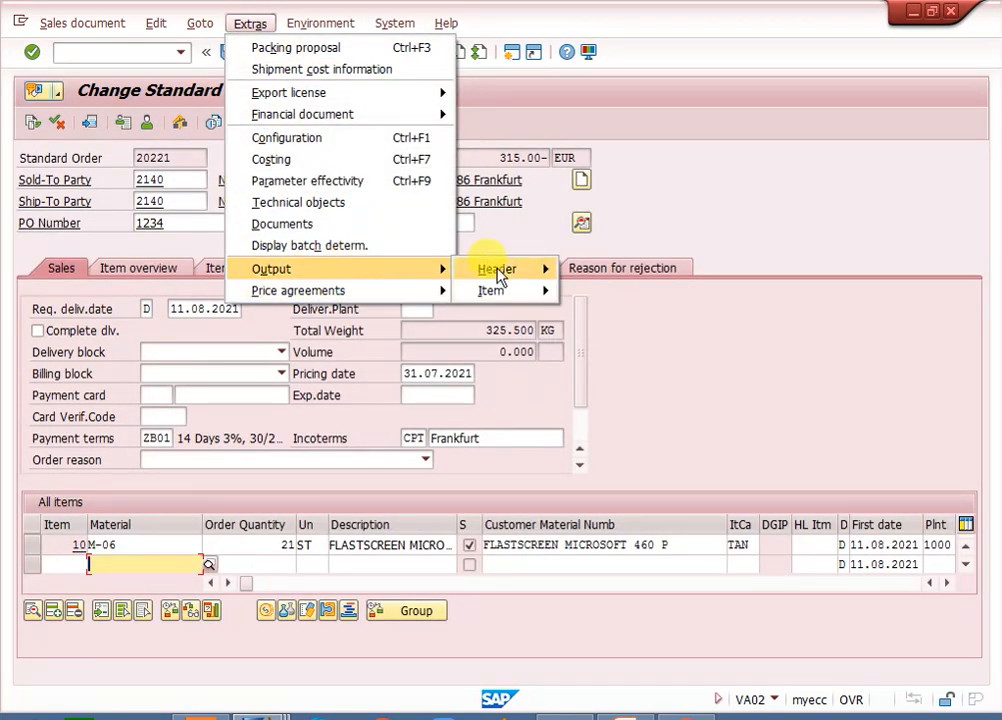
mouse_move(500, 270)
left_click(618, 276)
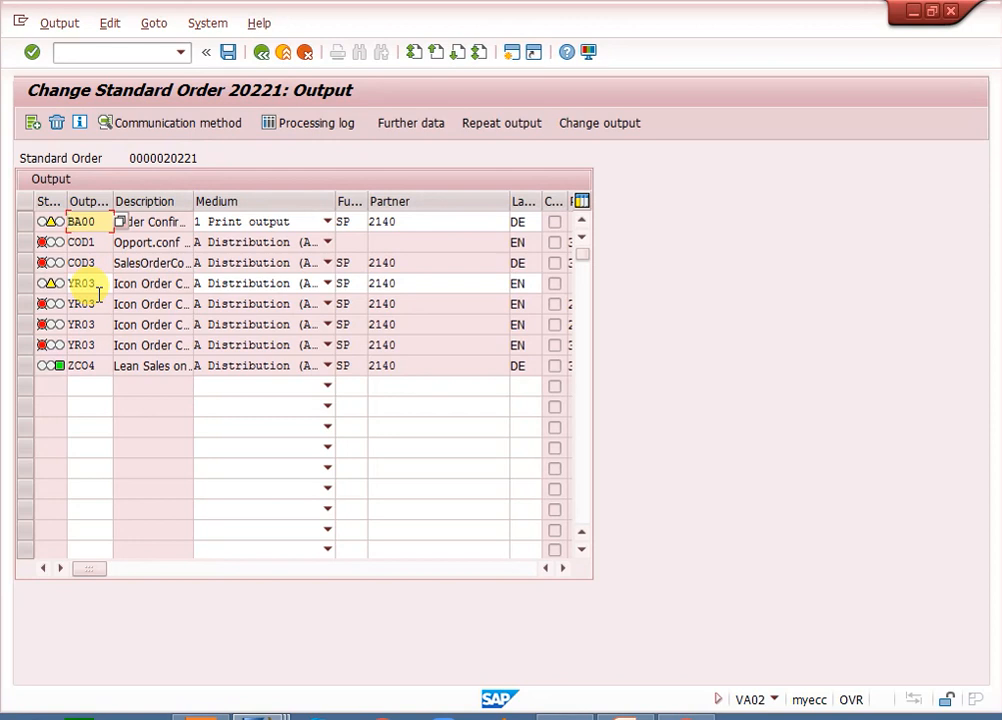
Select the order's BA00 output with the print medium and display its printing information
left_click(89, 382)
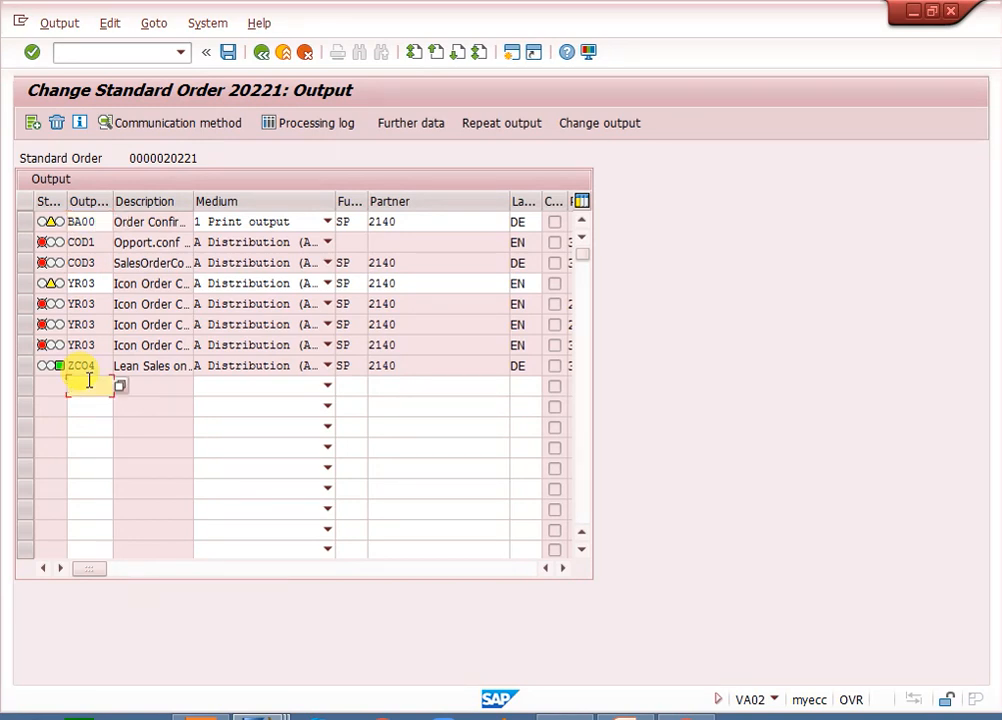
left_click(97, 221)
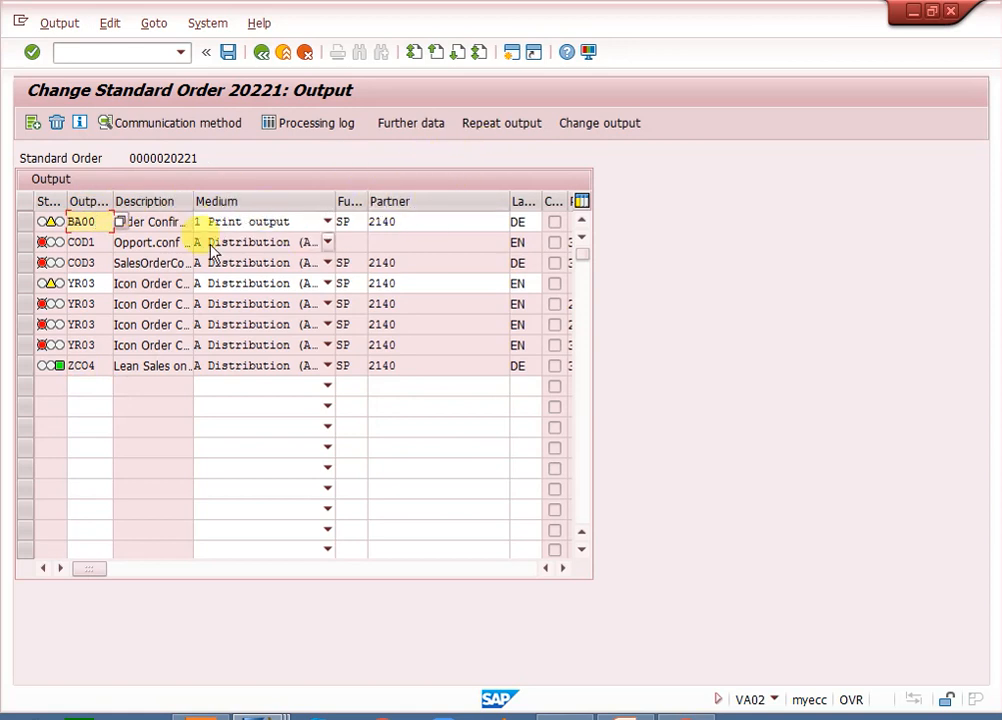
double_click(96, 222)
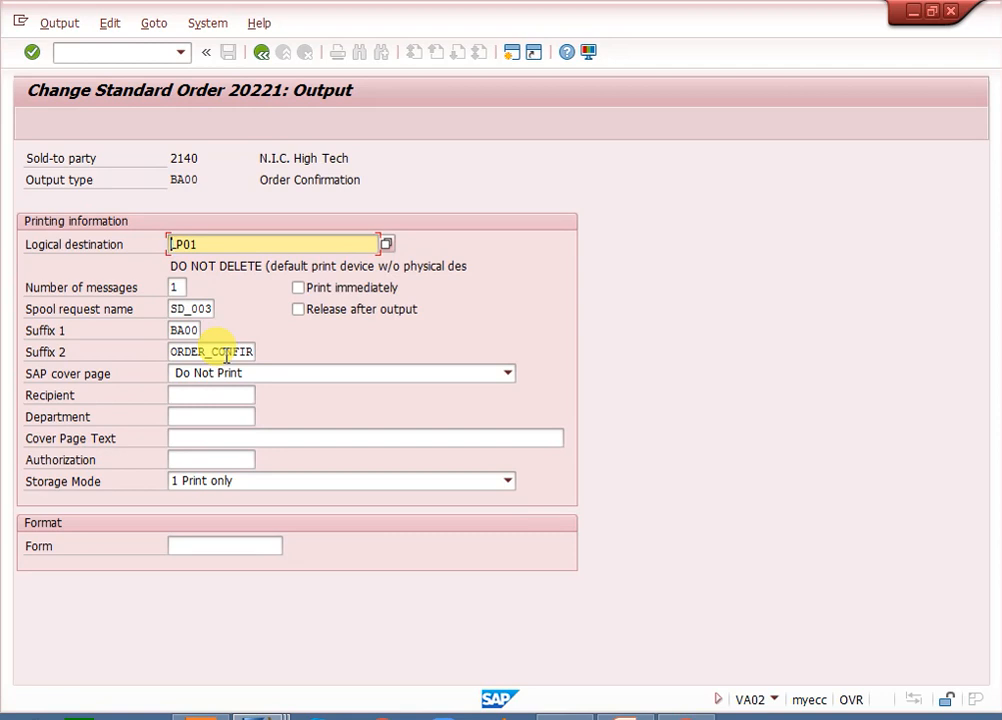
Leave the printing information and output list, and exit the standard order without saving
left_click(261, 52)
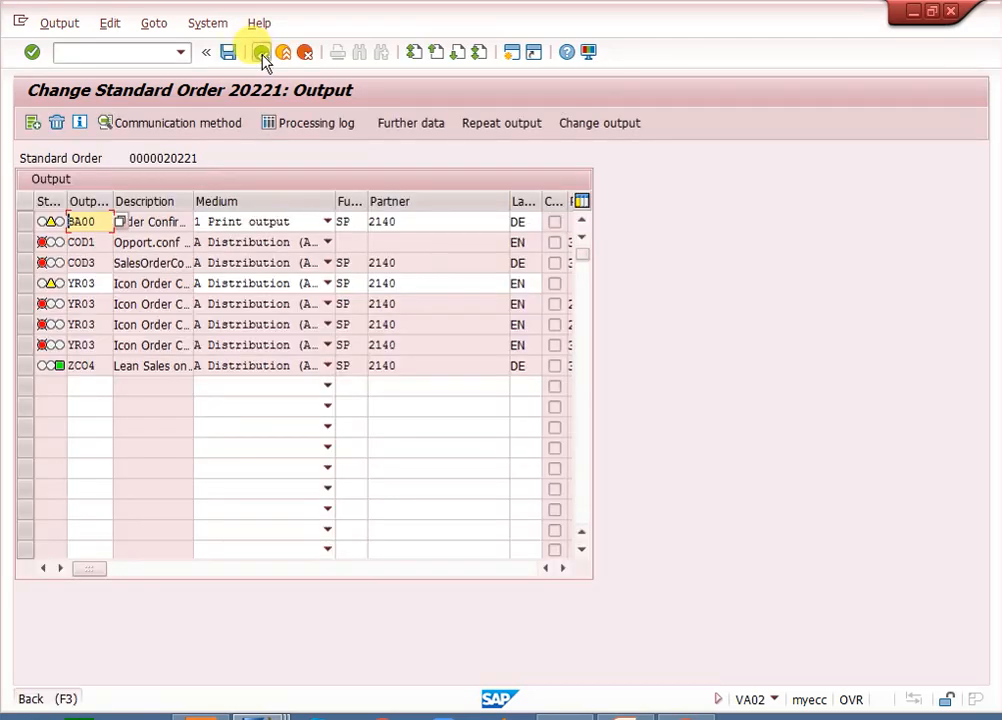
left_click(261, 52)
left_click(261, 52)
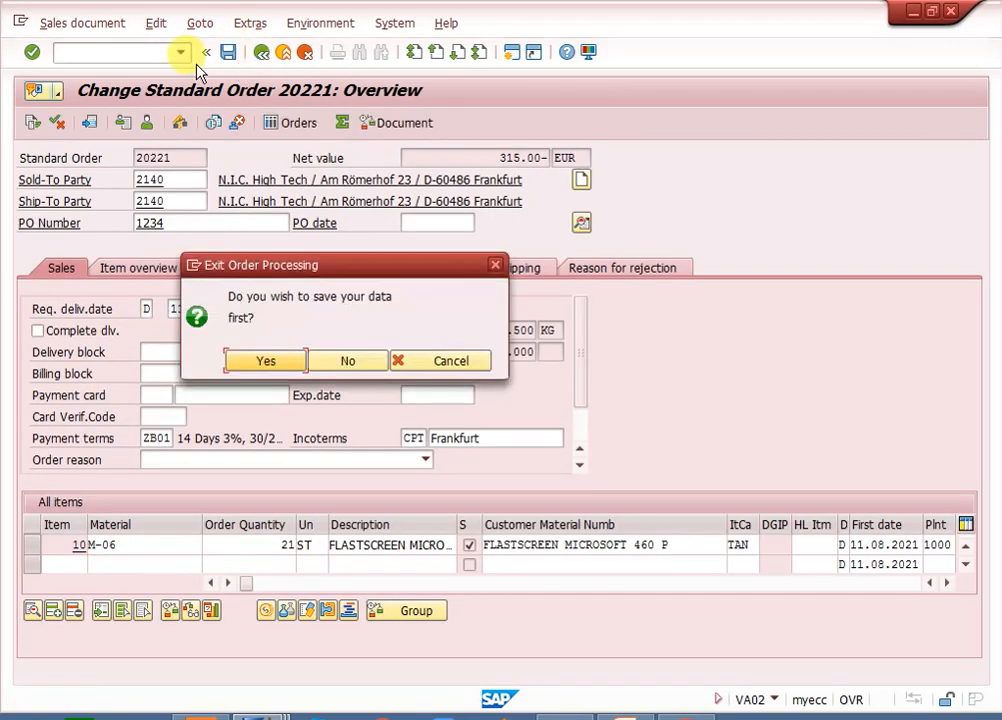
left_click(324, 368)
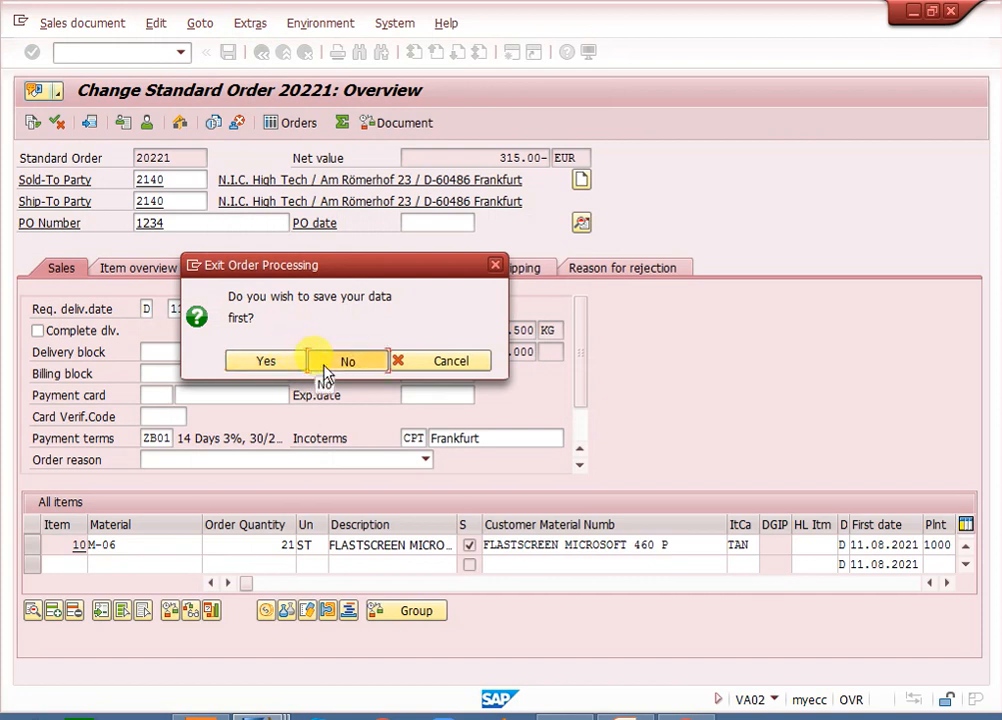
Issue the order's BA00 Order Confirmation output as a print preview and review the whole page
left_click(56, 24)
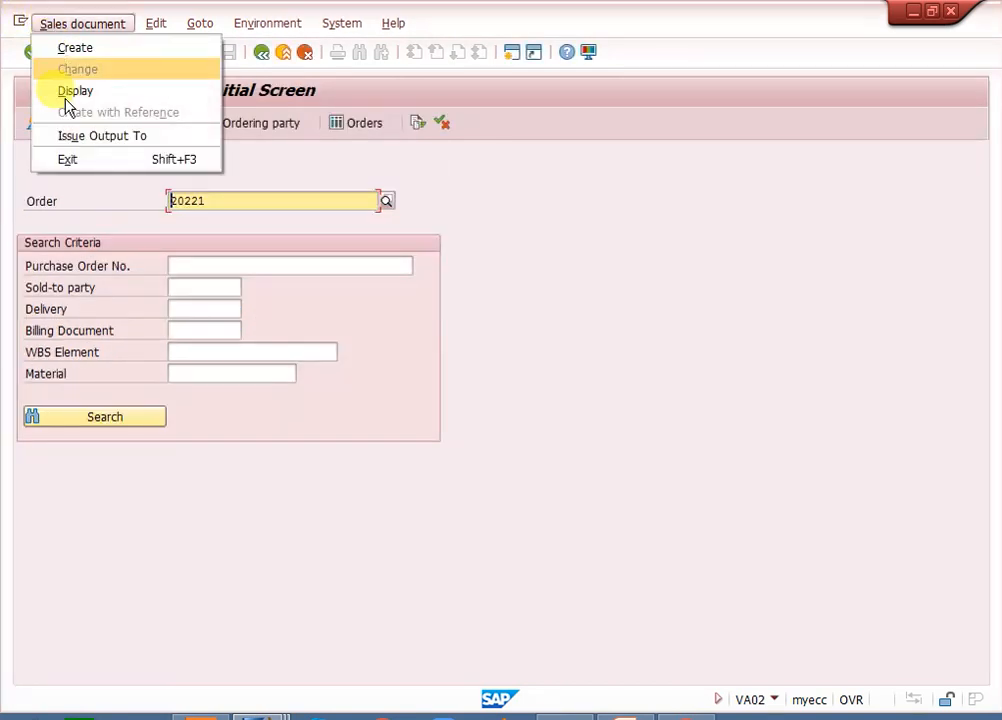
left_click(90, 137)
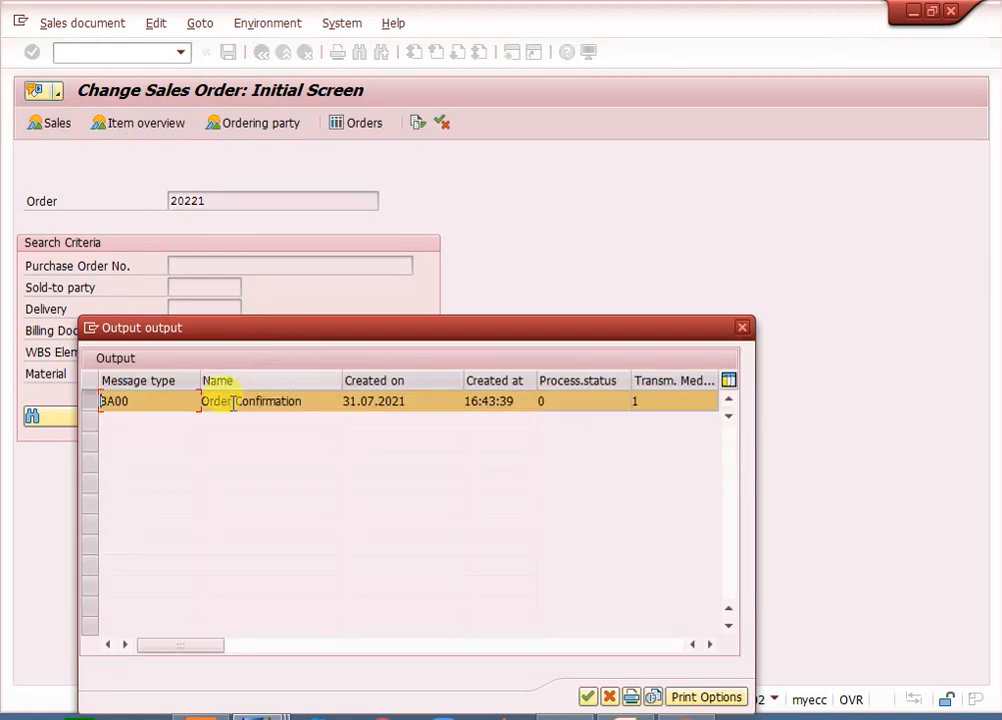
left_click(656, 699)
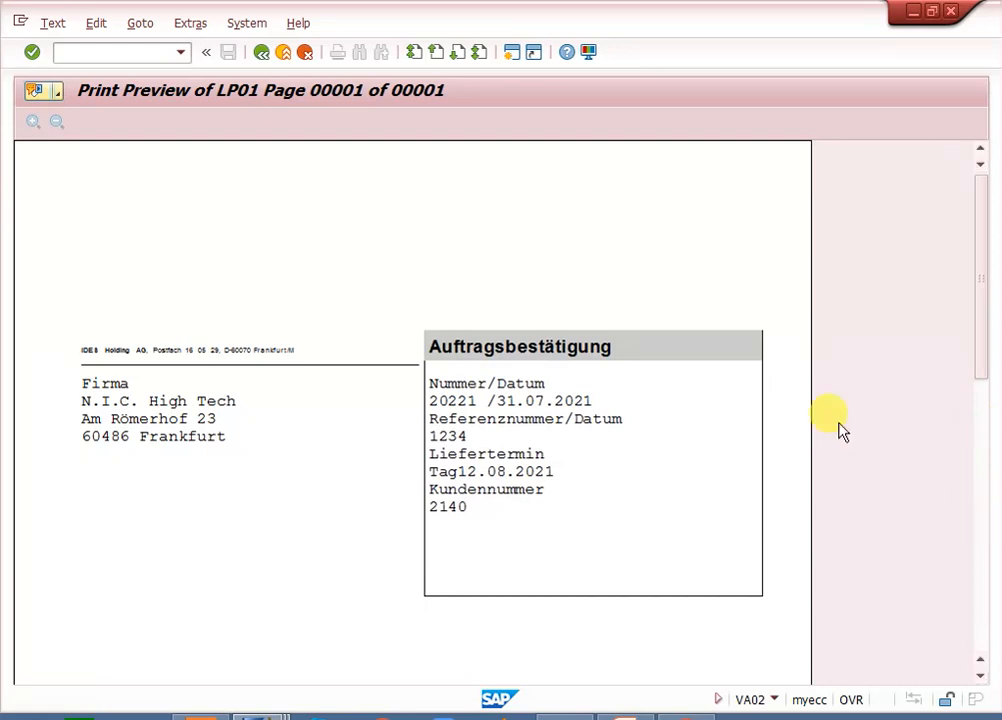
left_click(982, 557)
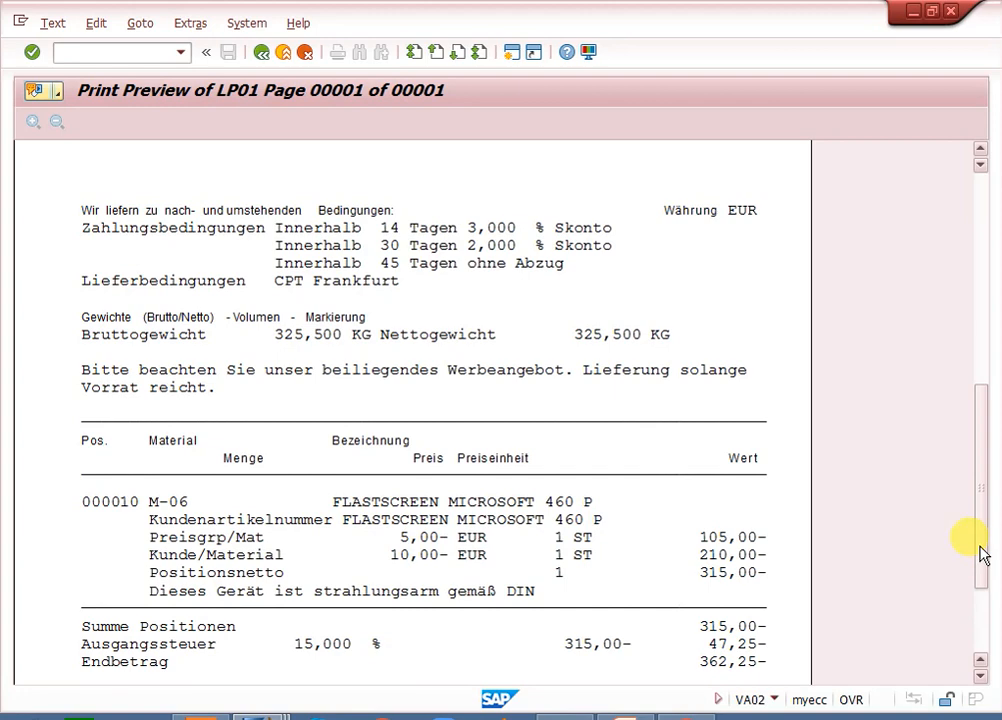
left_click(980, 608)
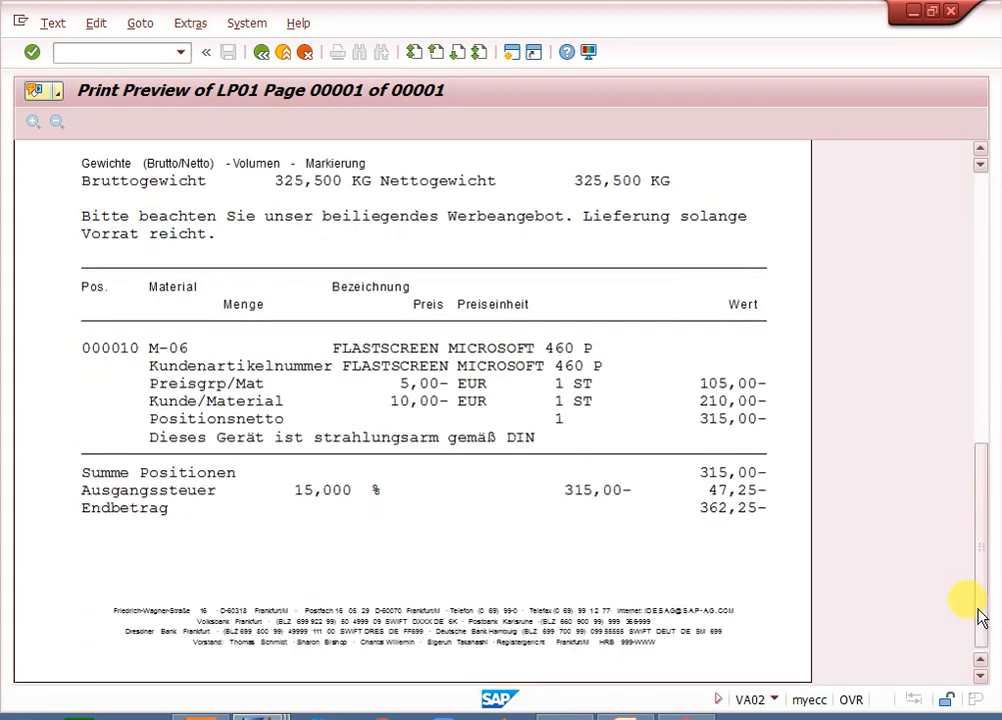
left_click(985, 215)
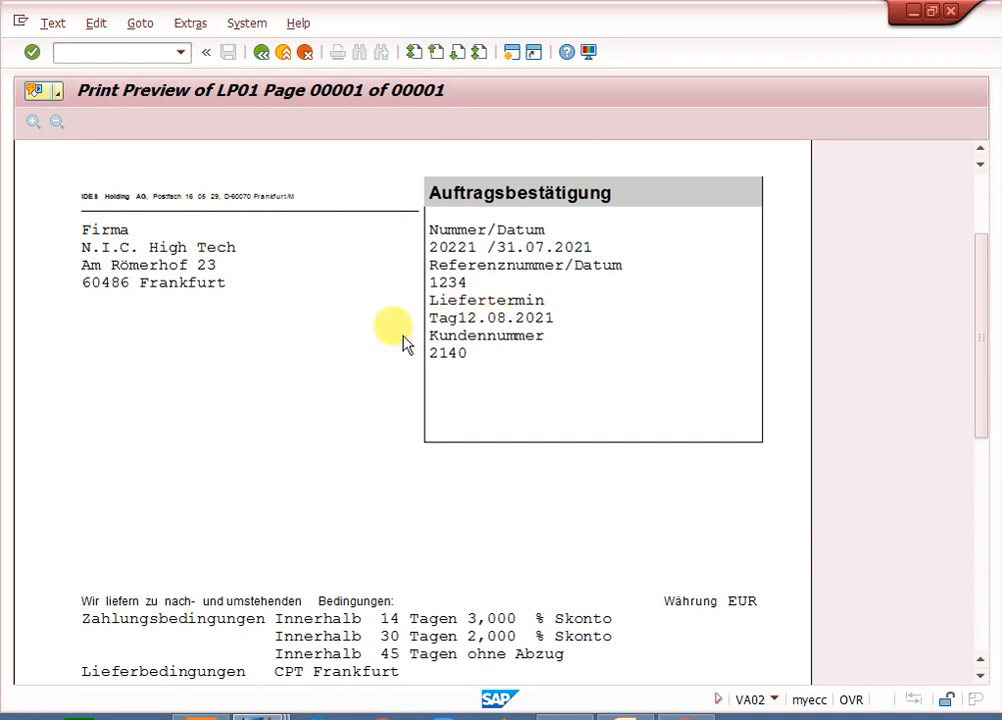
Try to convert the order confirmation preview to PDF with the commands pdf! and !pdf
left_click(145, 57)
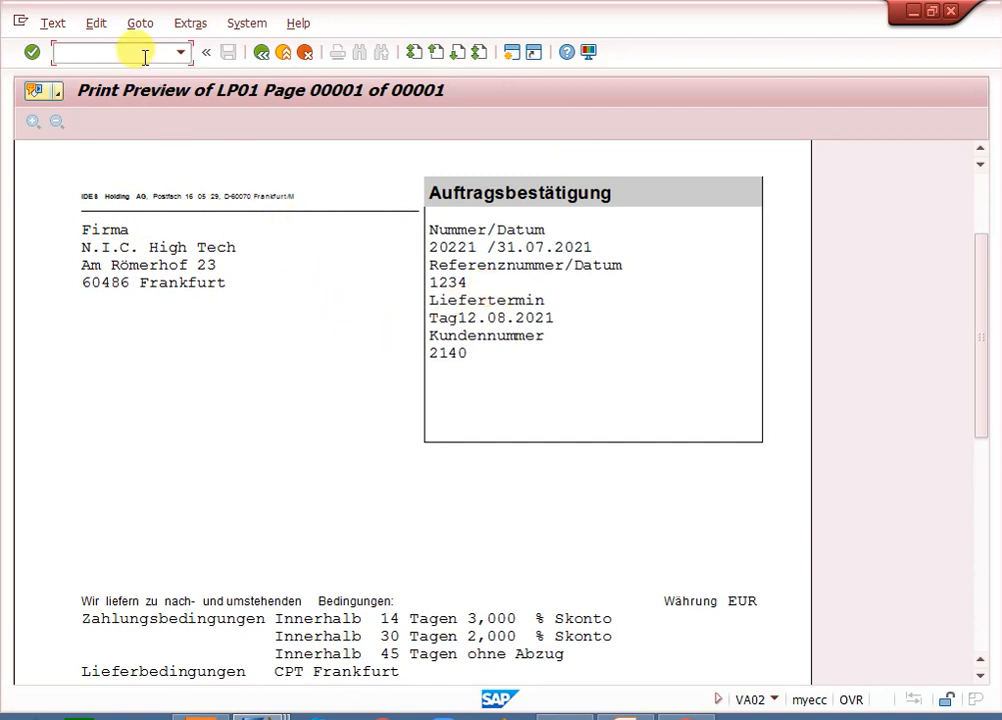
type("pdf")
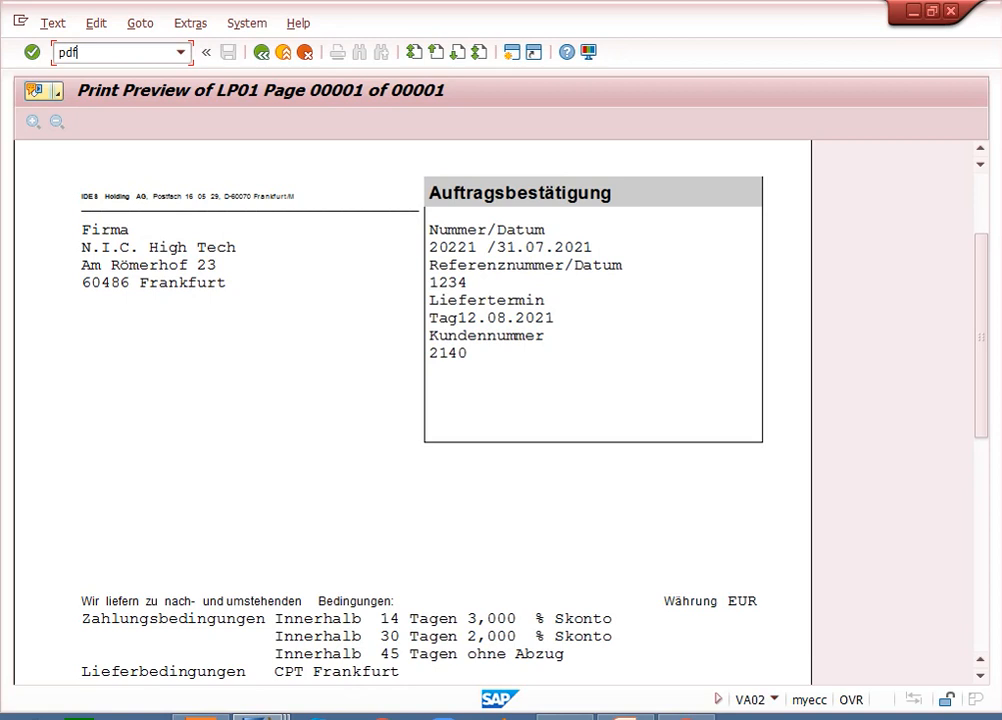
type("!")
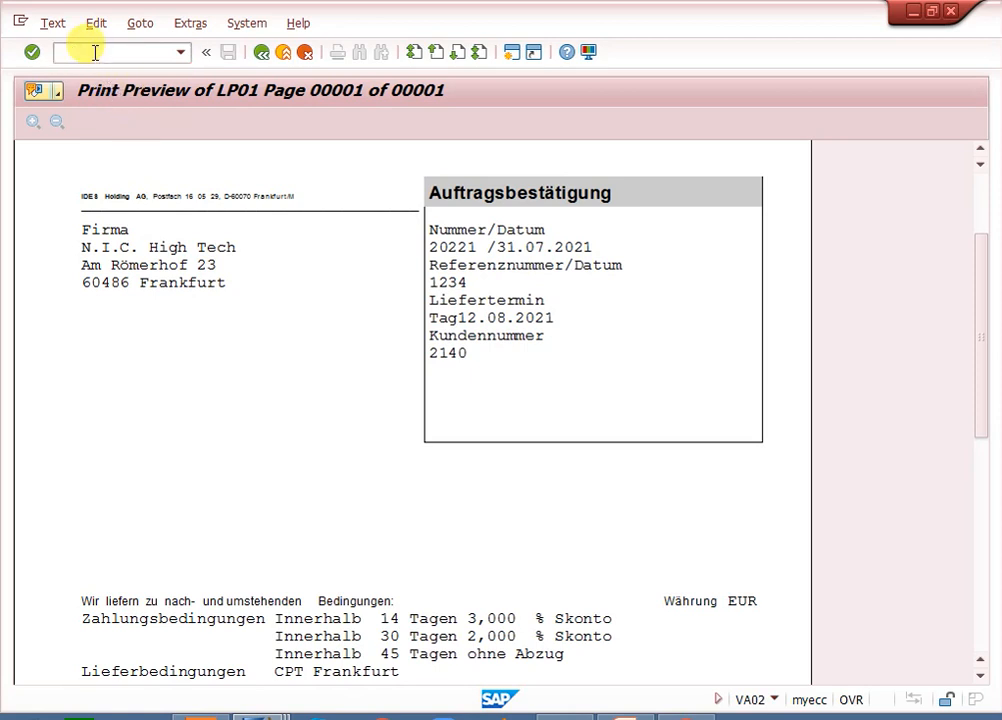
key("Return")
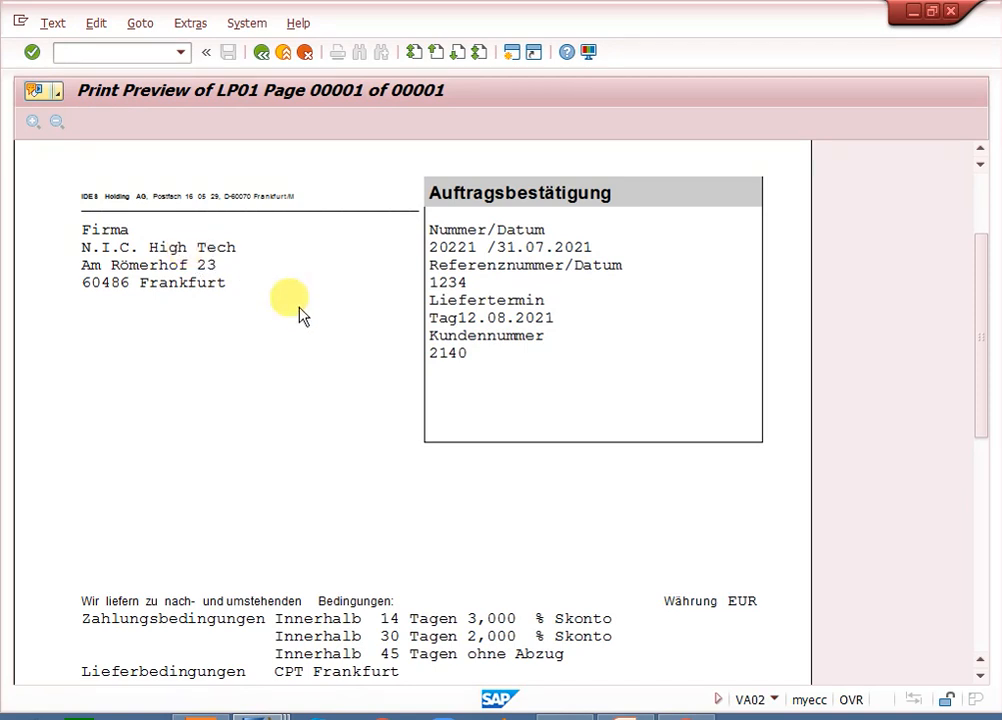
left_click(150, 52)
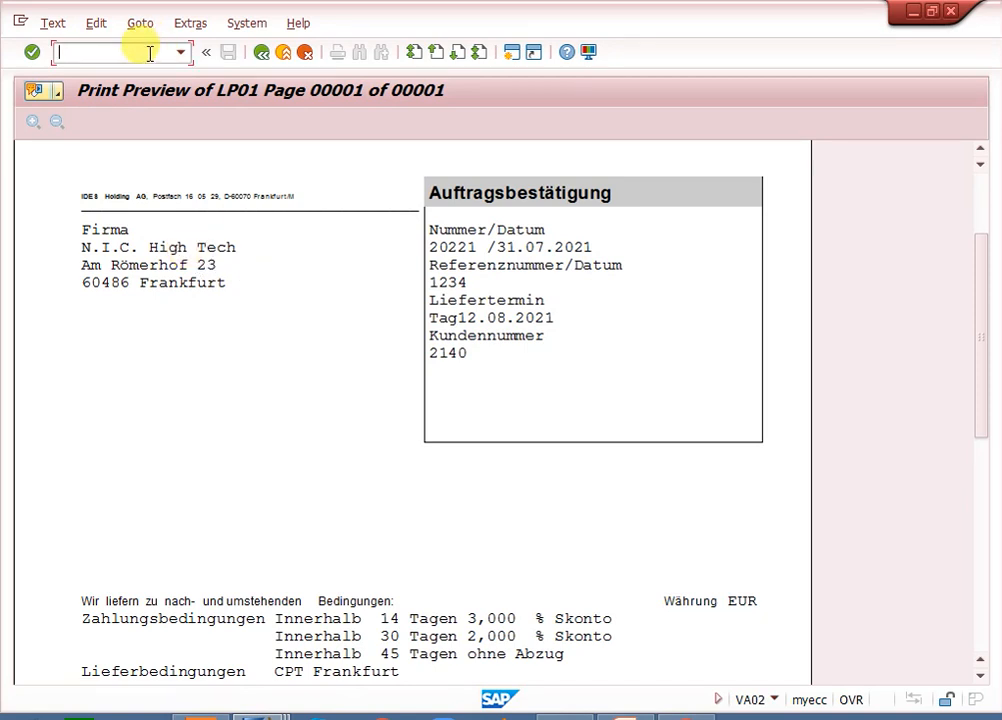
type("!pdf")
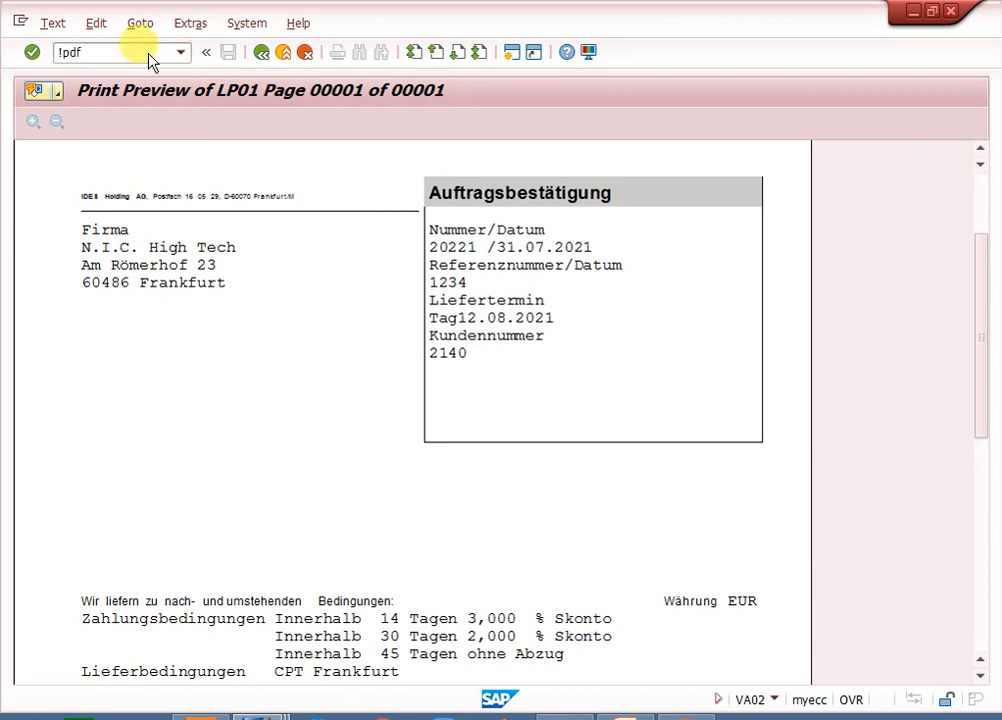
key("Return")
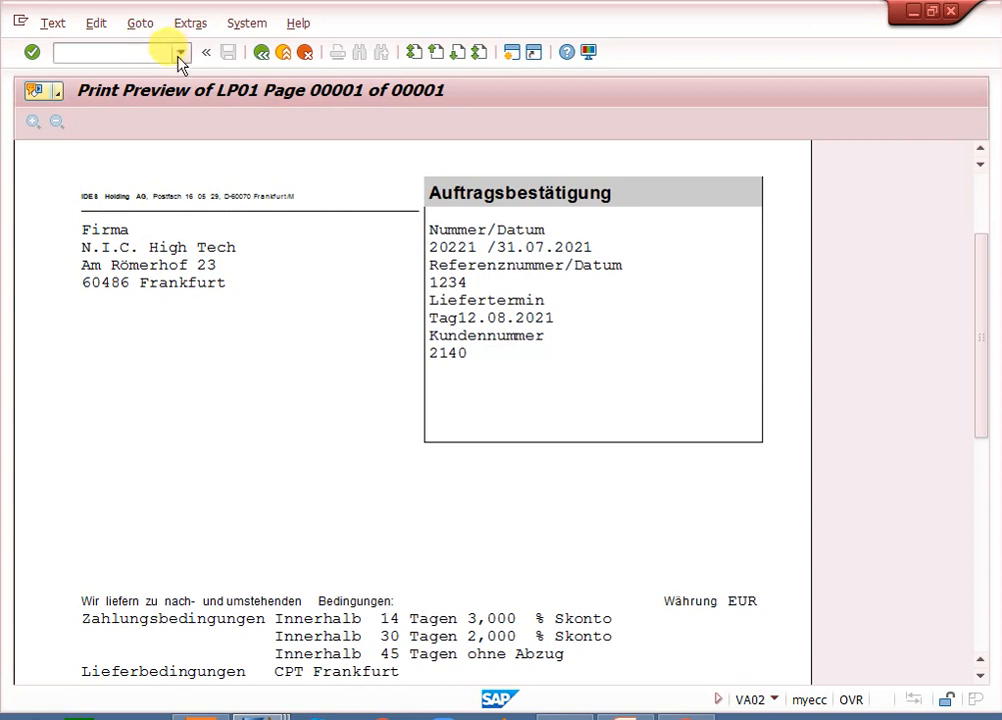
Try to produce the PDF from the print preview with the command /npdf!
left_click(157, 55)
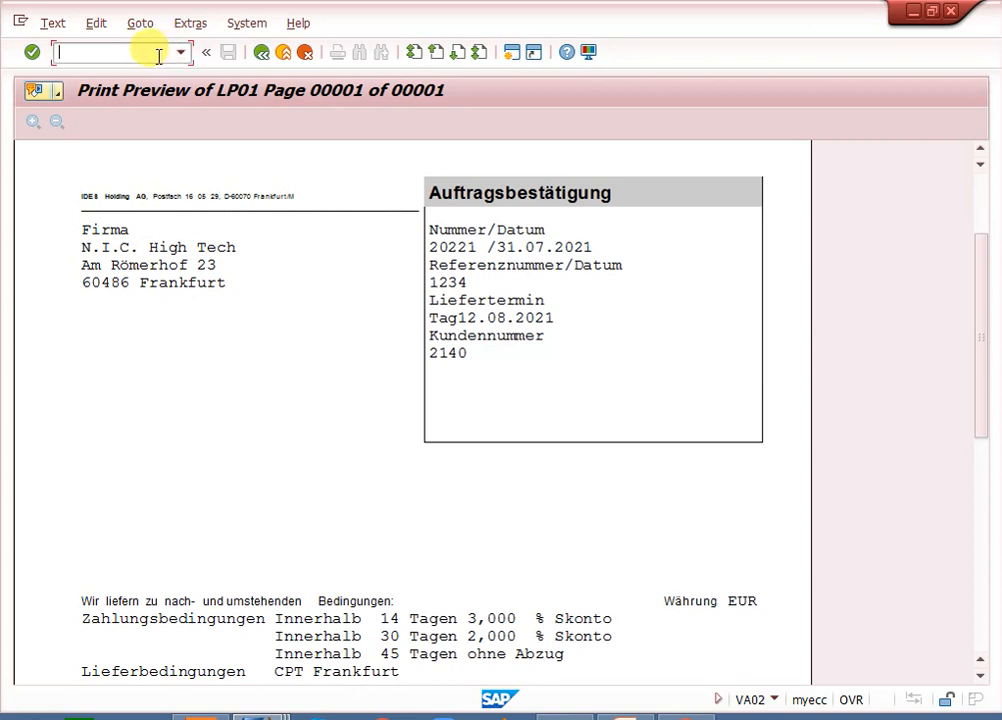
type("/n")
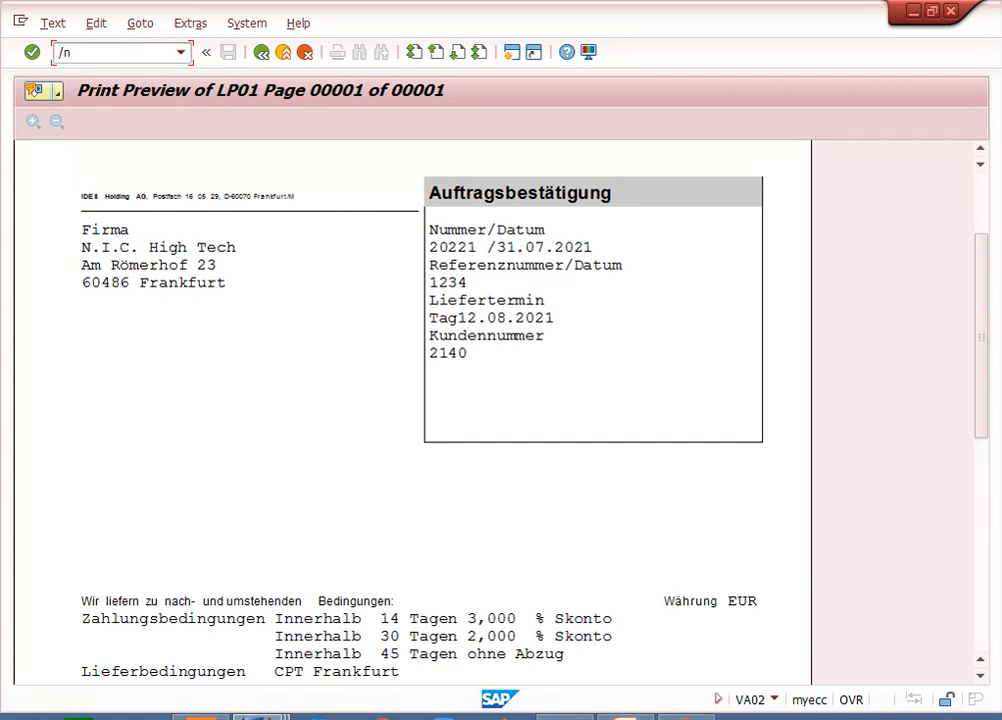
type("pdf!")
key("Return")
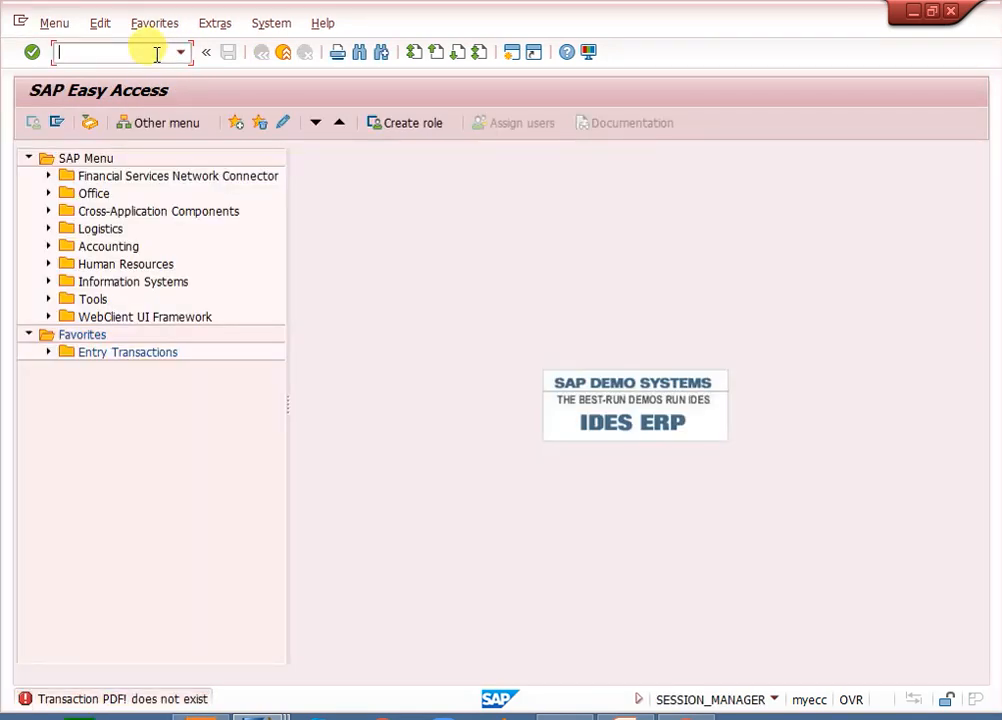
Run transaction VA02 again and issue the proposed order's BA00 output as a print preview
left_click(181, 52)
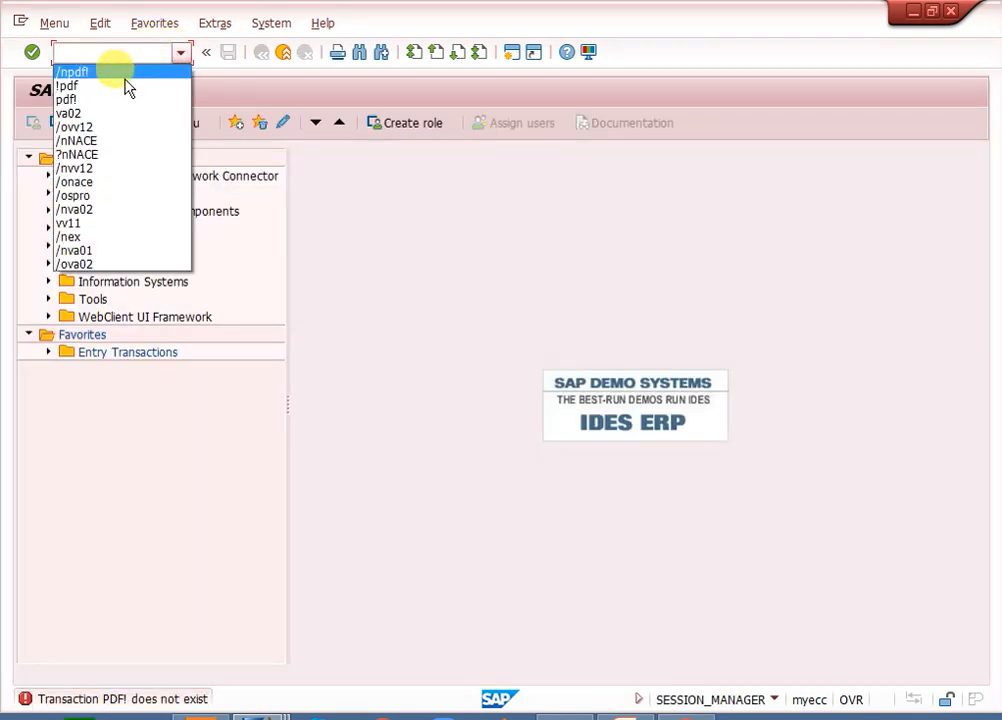
left_click(118, 113)
key("Return")
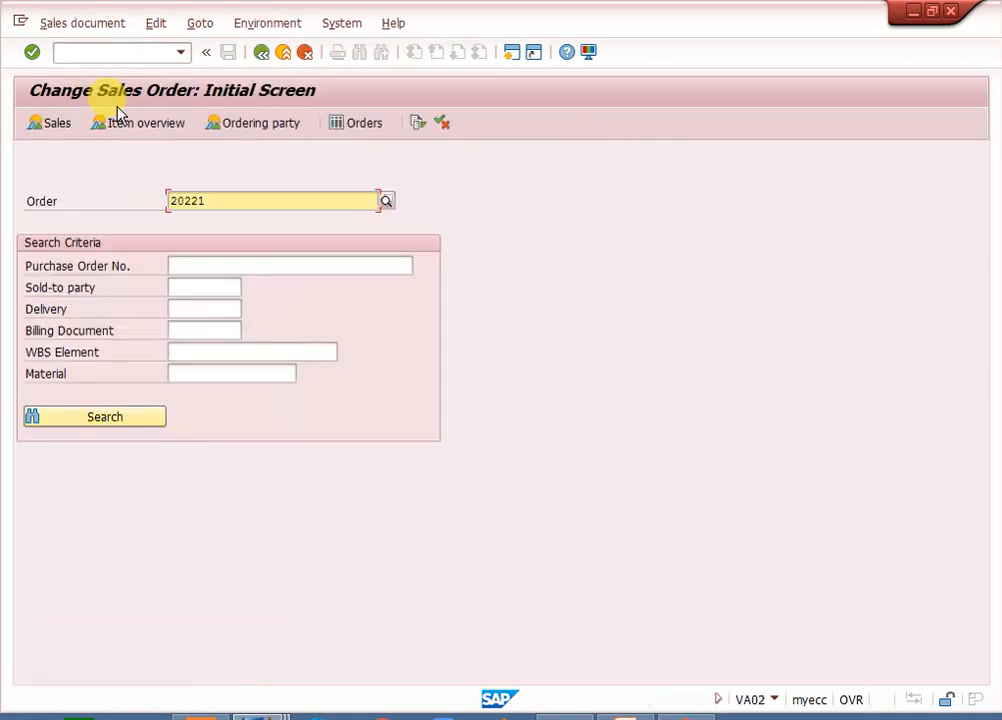
left_click(93, 24)
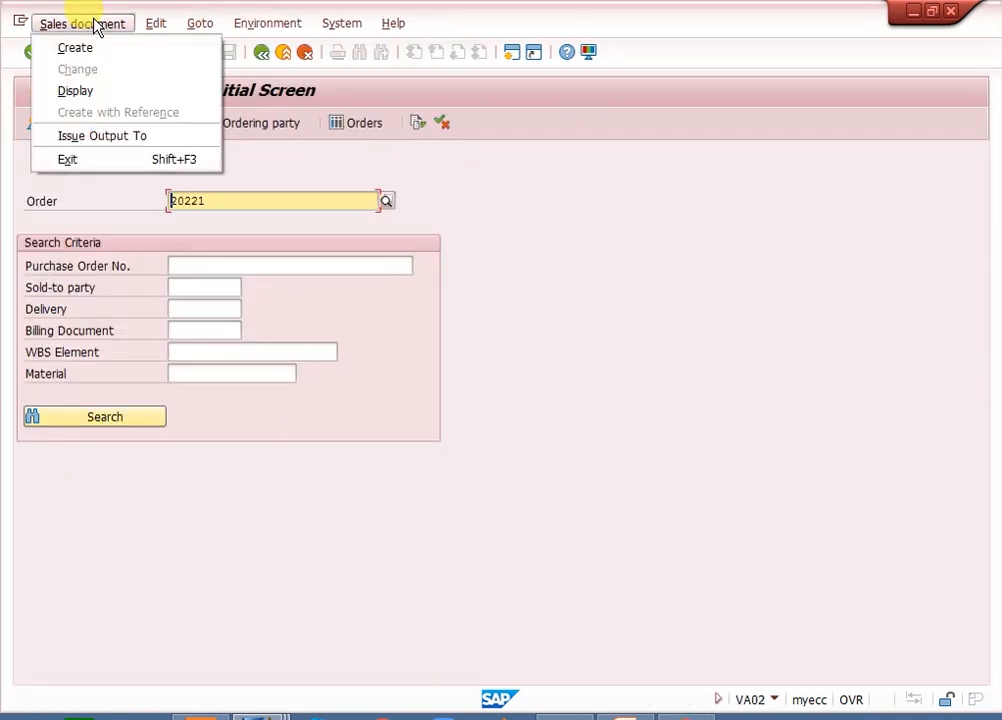
left_click(103, 136)
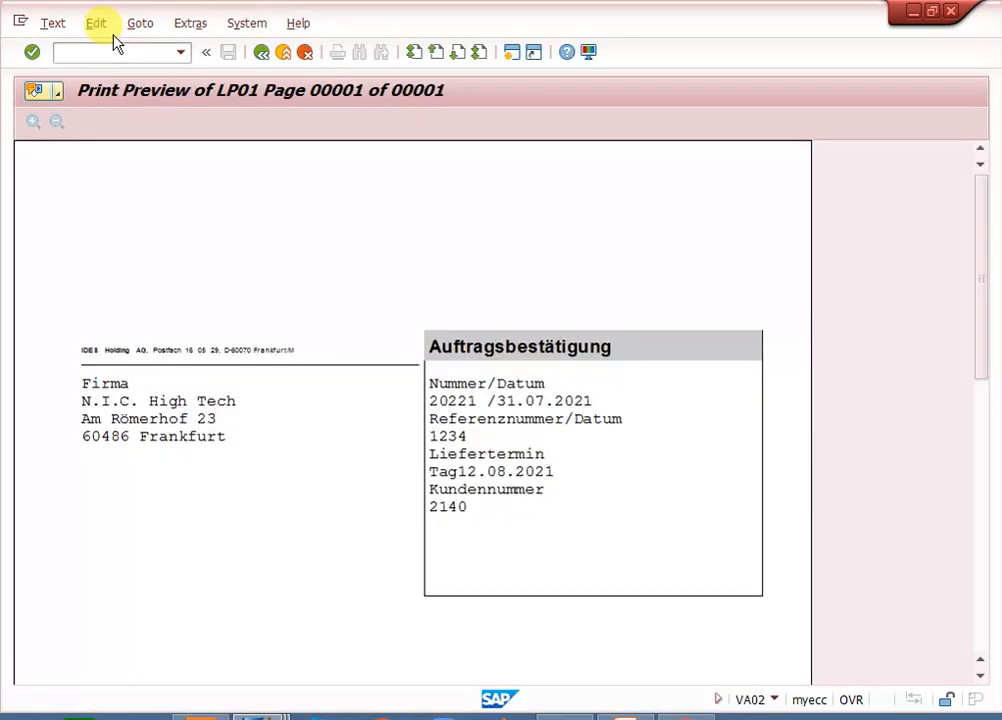
Try again to convert the reopened print preview to PDF, running the command !pdf repeatedly
left_click(101, 48)
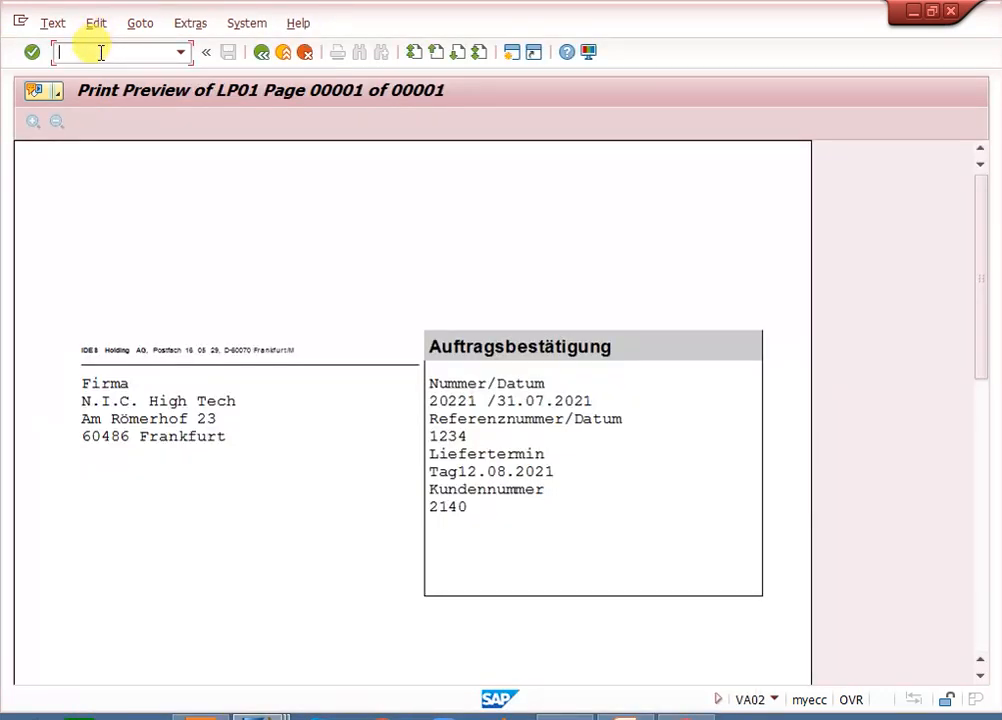
type("!pdf")
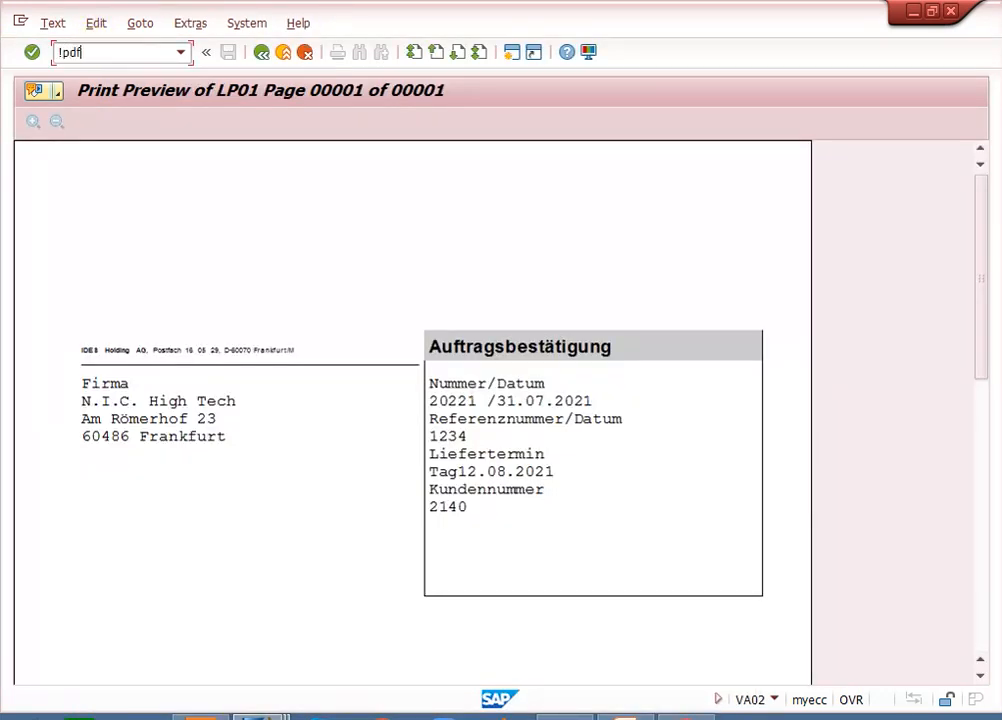
key("Return")
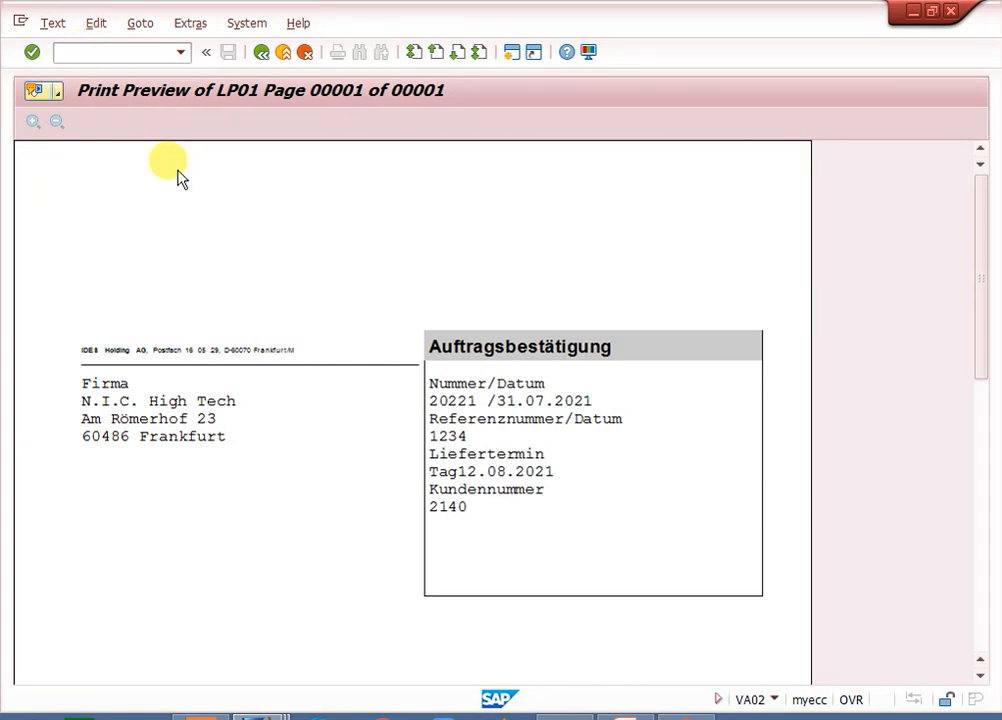
left_click(180, 53)
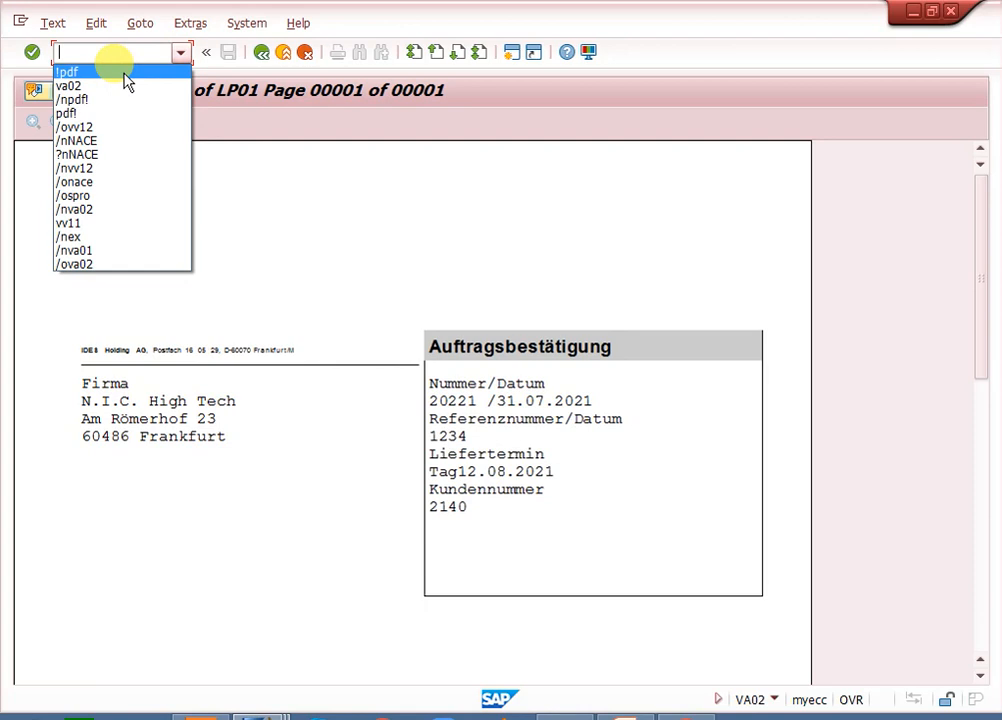
left_click(124, 74)
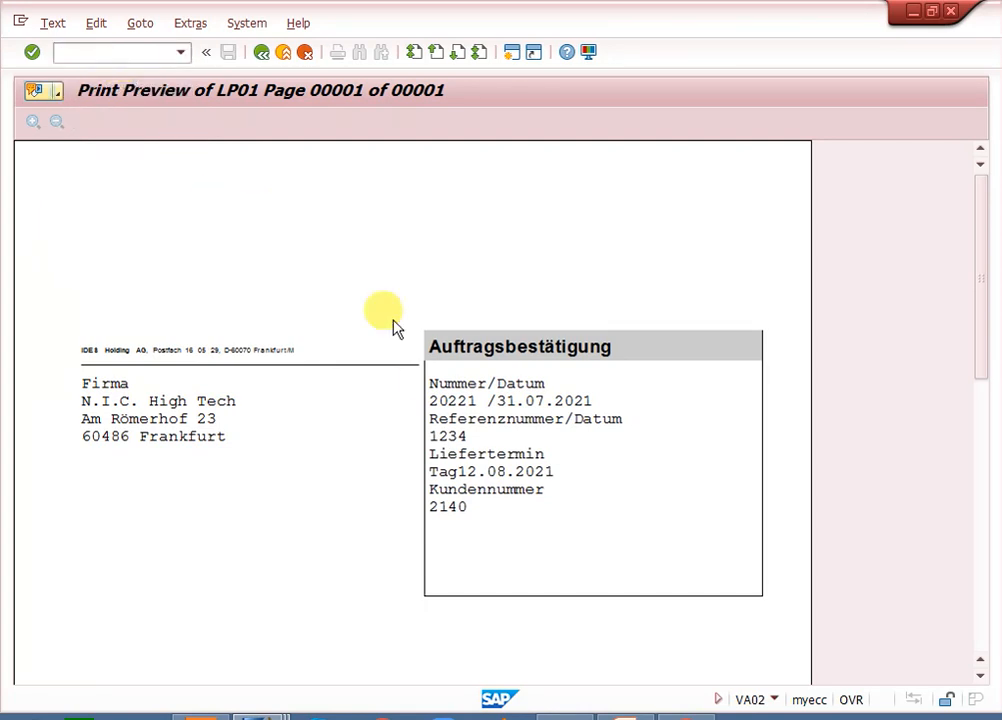
left_click(975, 540)
left_click_drag(966, 525, 985, 268)
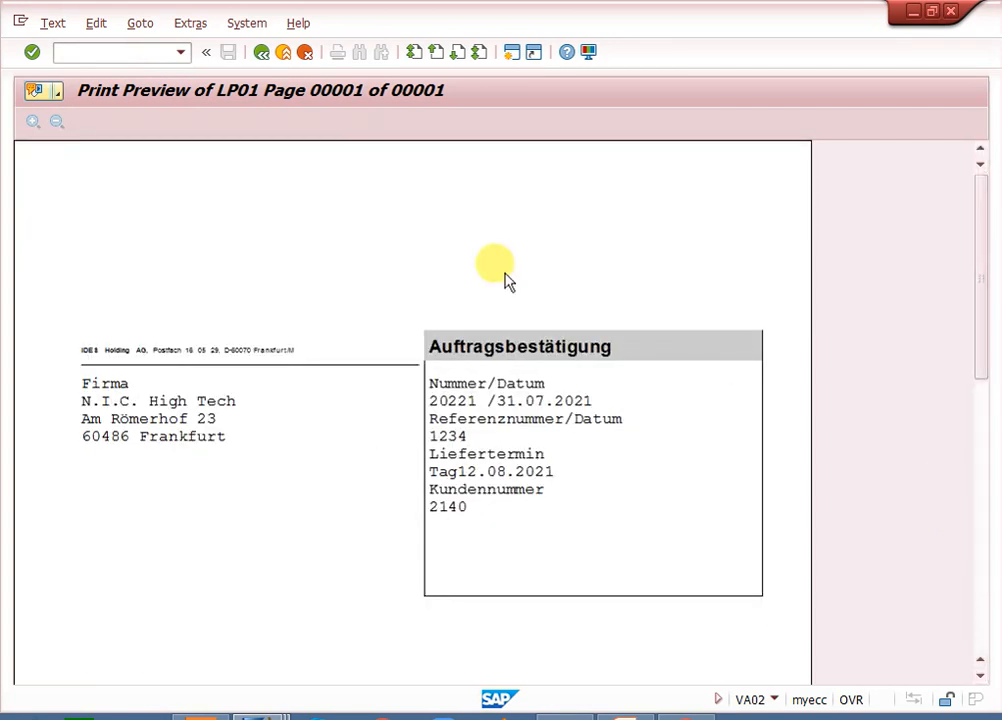
left_click(177, 54)
left_click(139, 73)
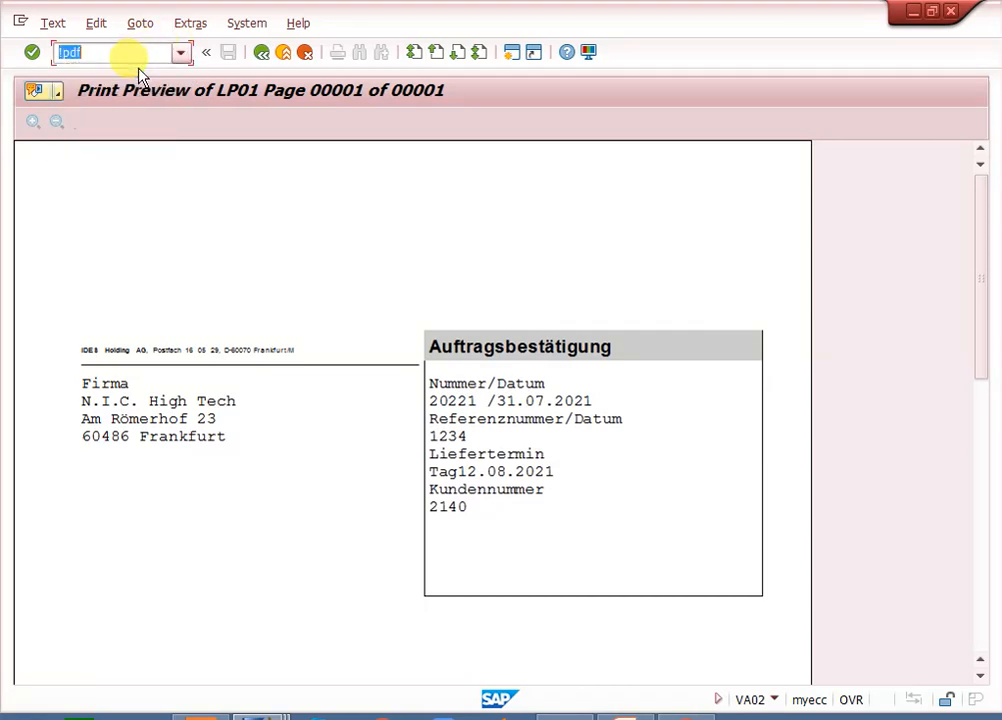
key("Return")
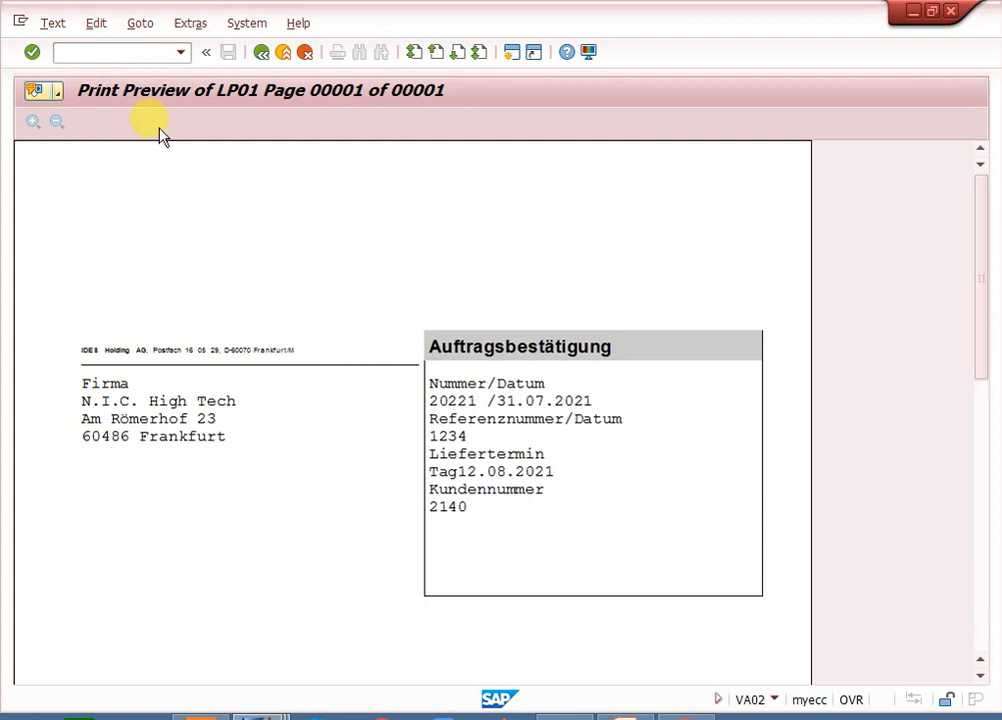
Switch to Chrome, search Google for "how to convert Form to pdf in va02 tcode" and look through the results
left_click(182, 60)
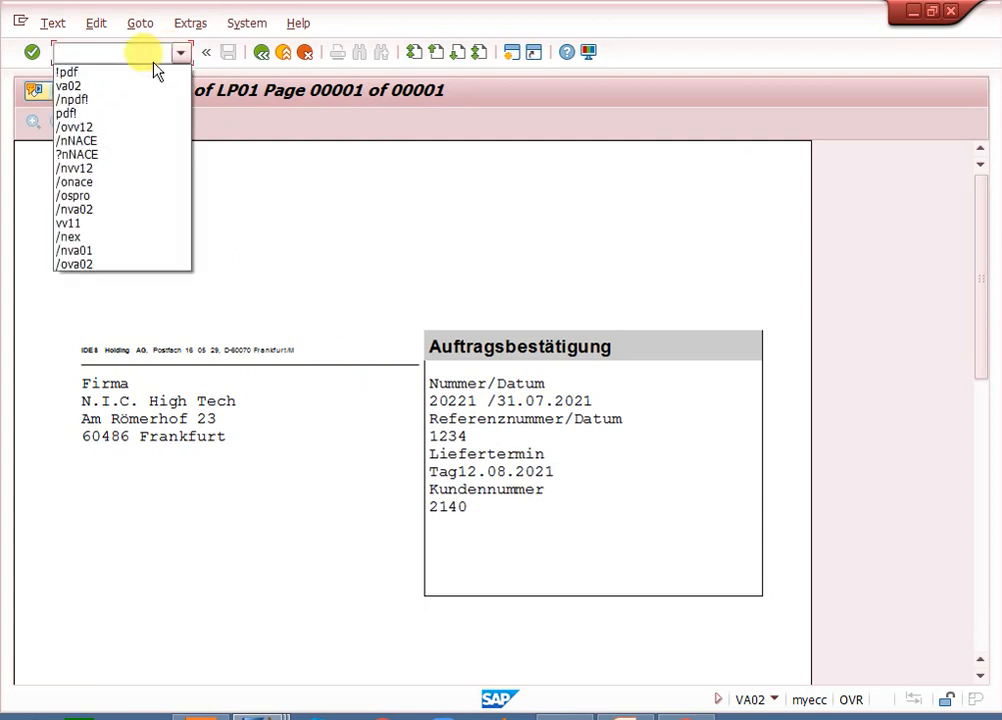
mouse_move(686, 712)
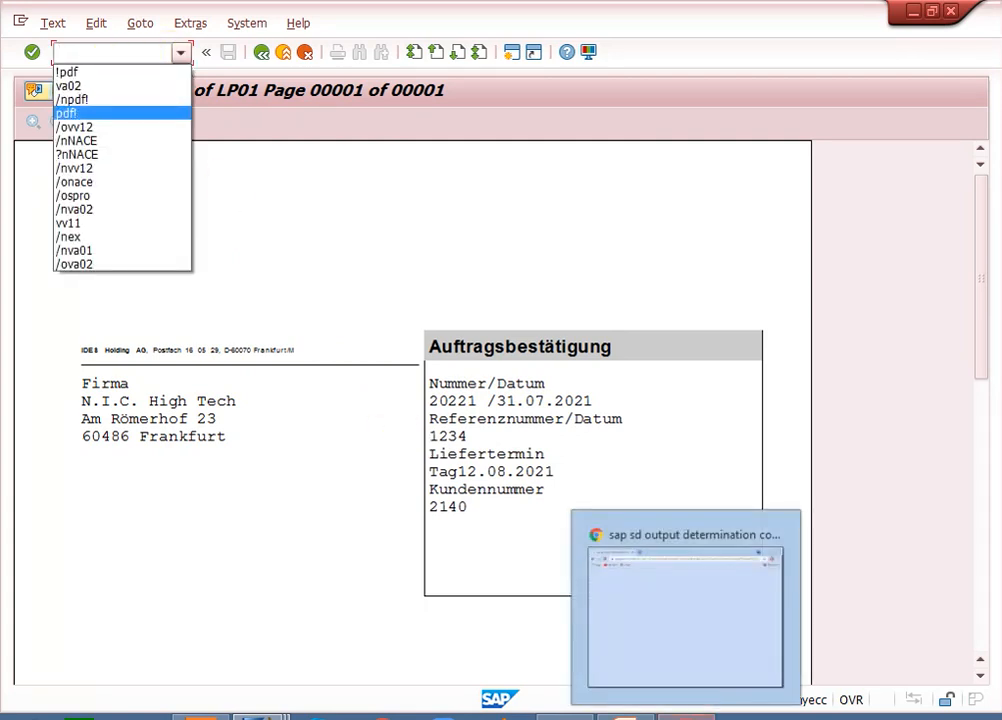
left_click(678, 586)
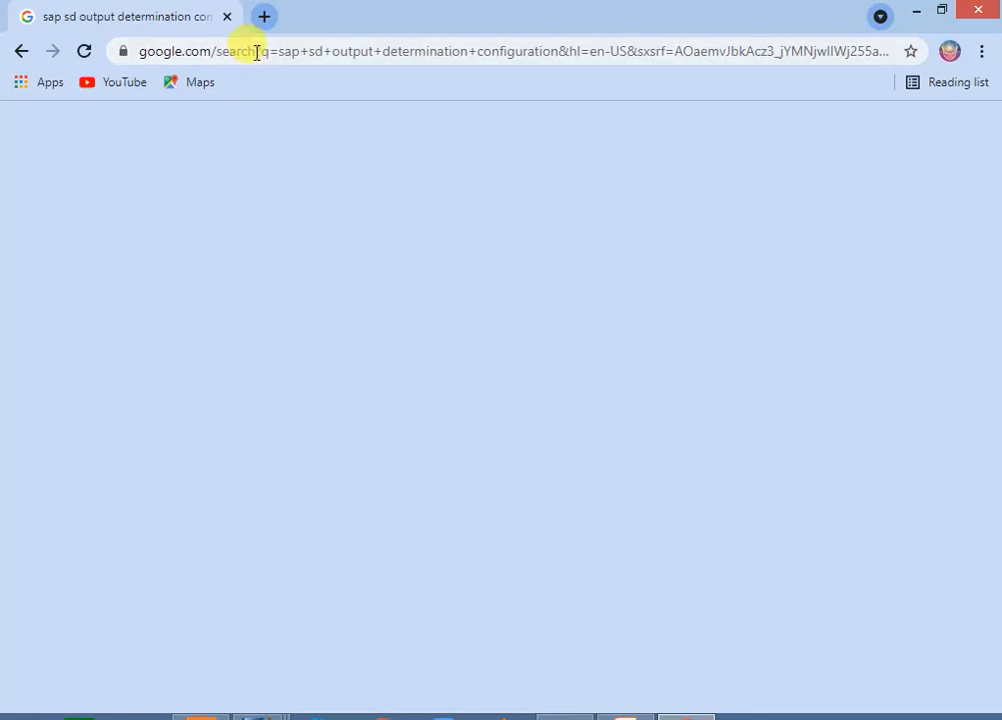
left_click(257, 53)
type("how")
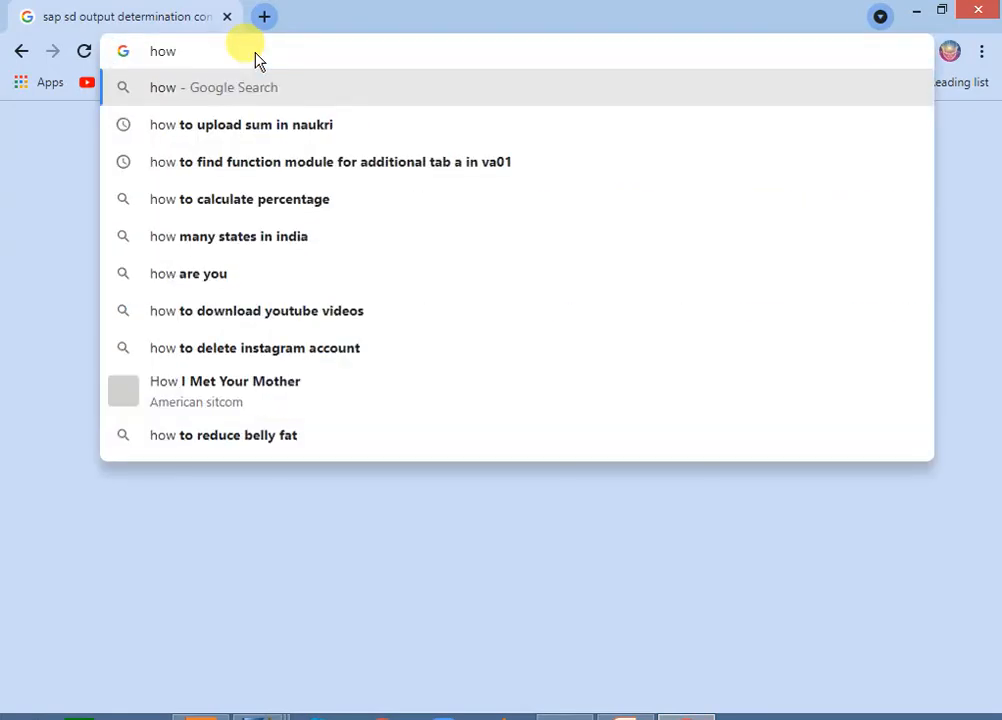
type(" to convert")
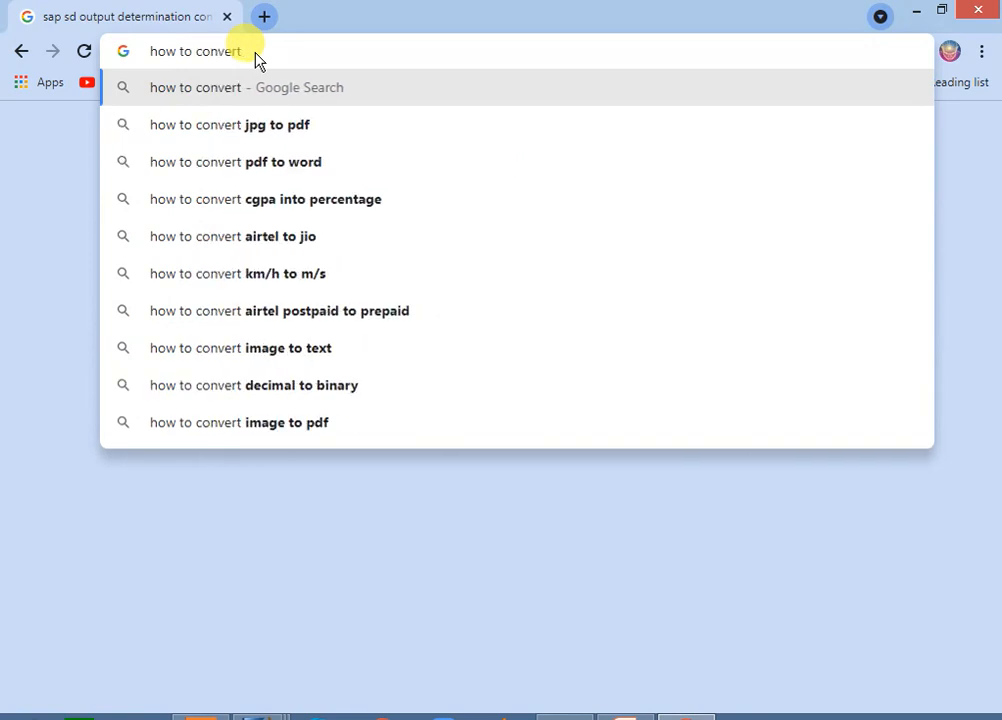
type("or")
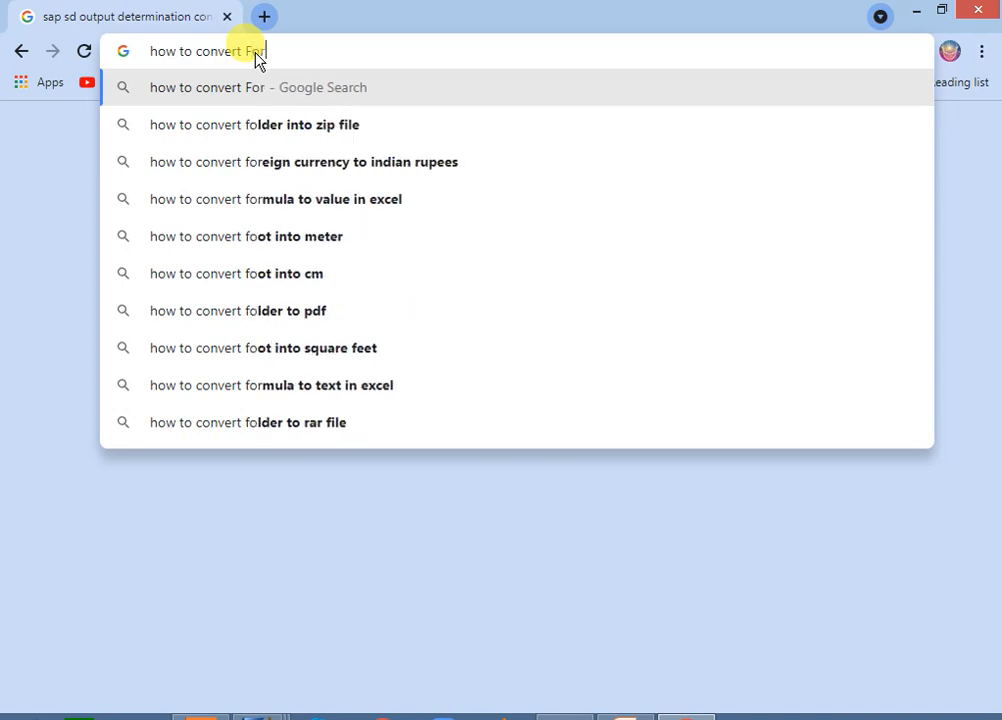
type("m to ")
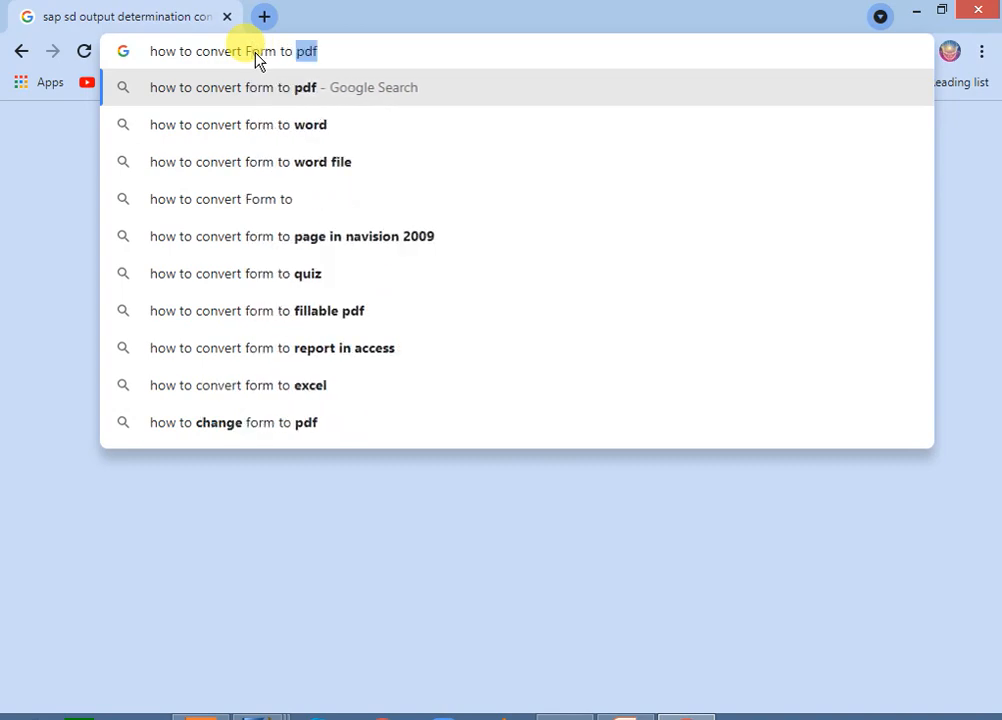
type("pdf in")
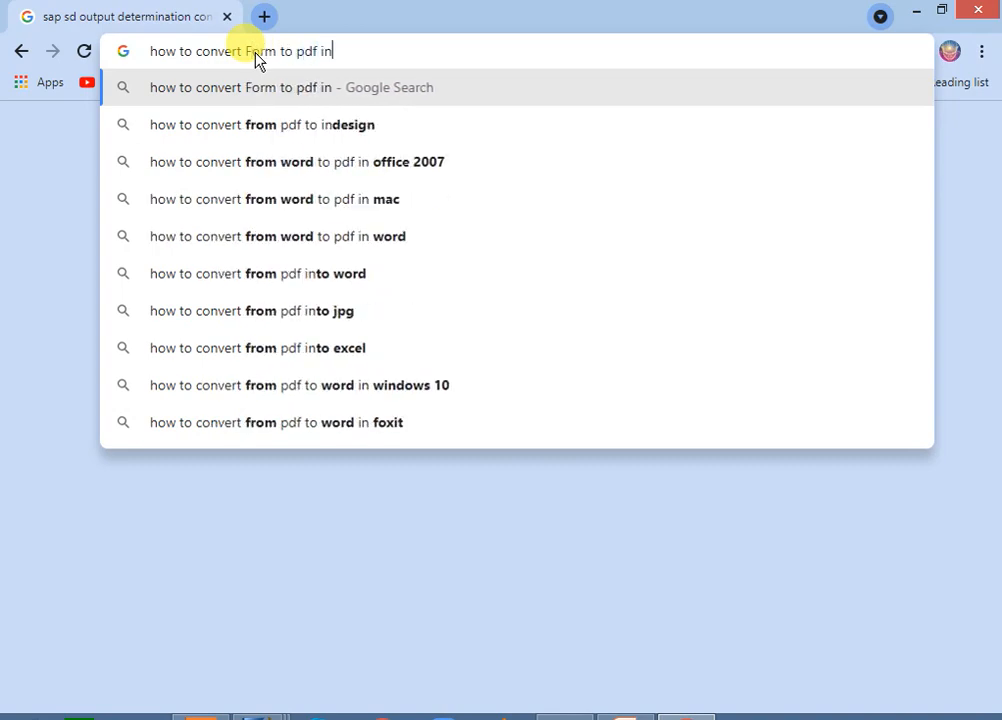
type(" va0")
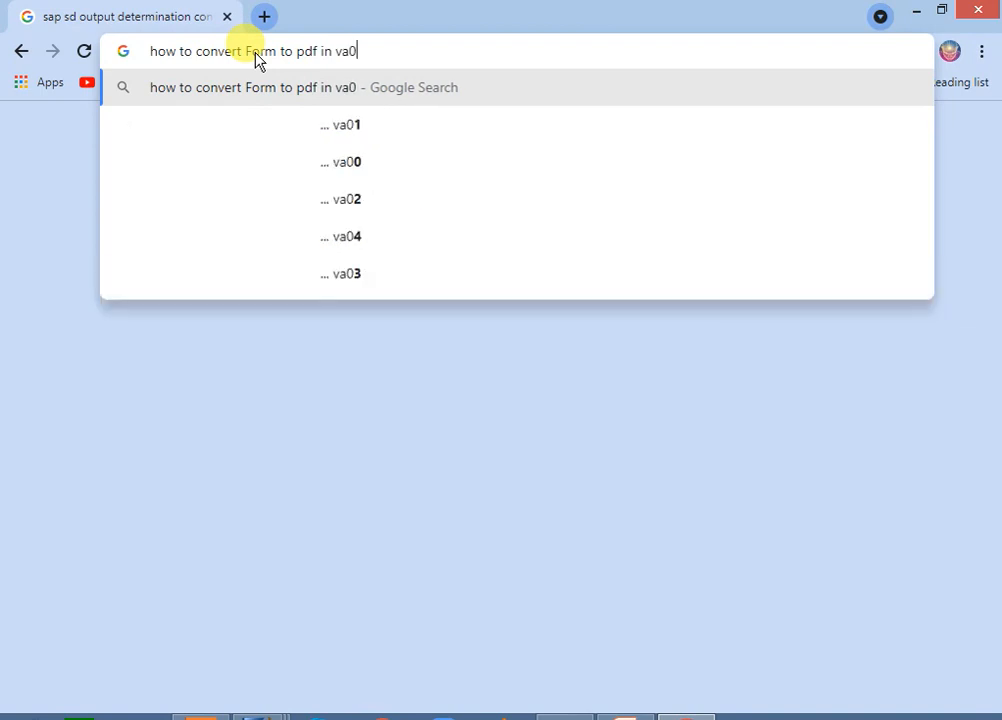
type("2 t")
type("code")
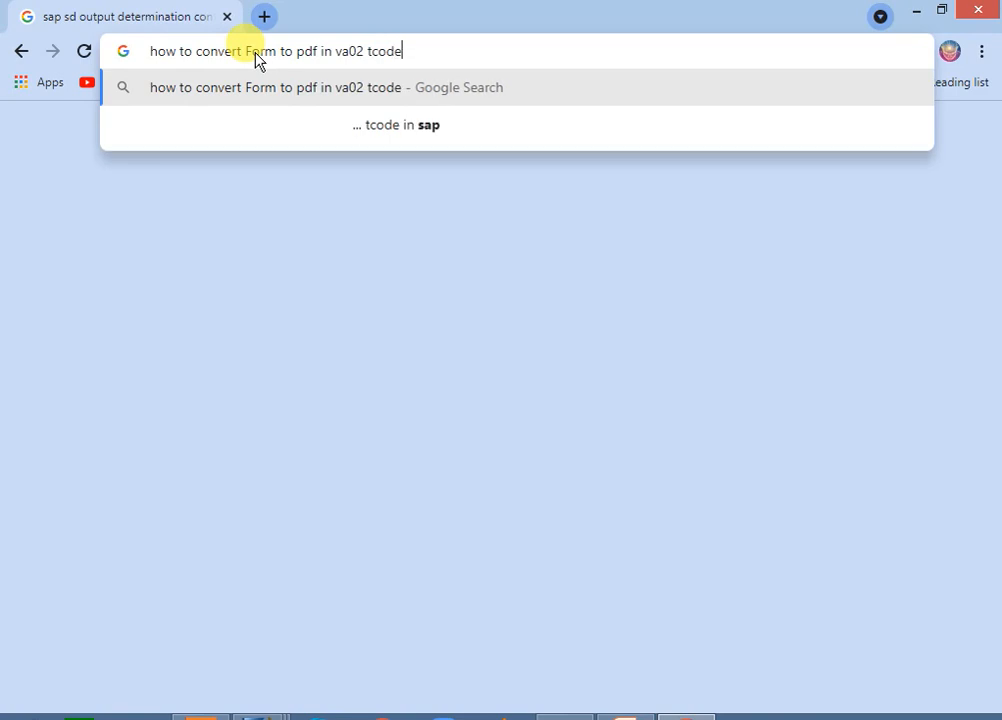
key("Return")
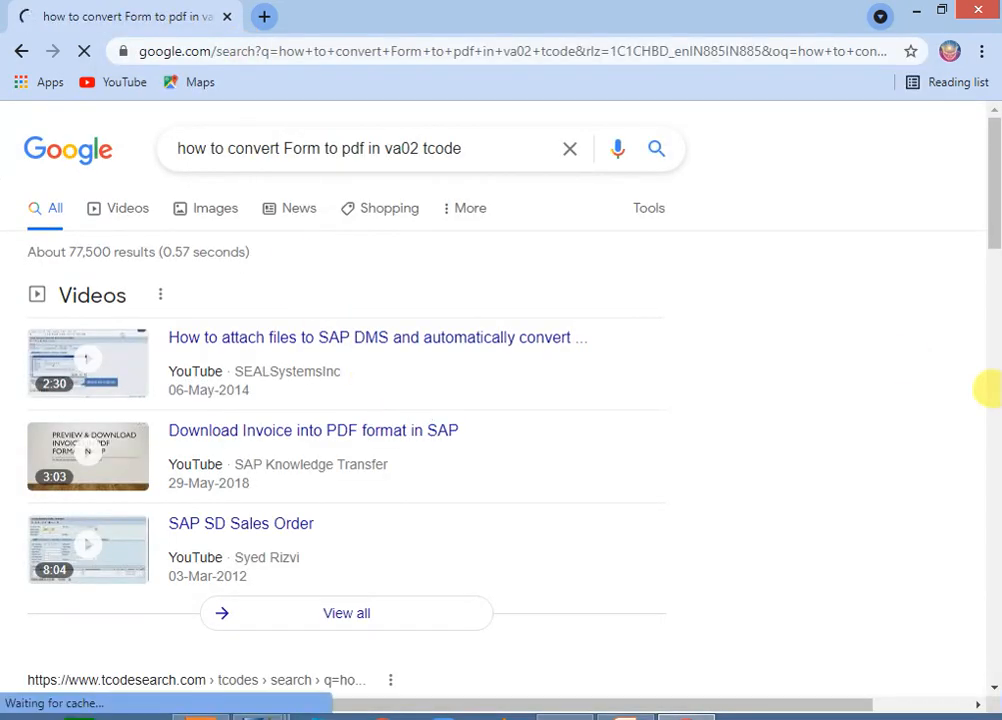
left_click(994, 422)
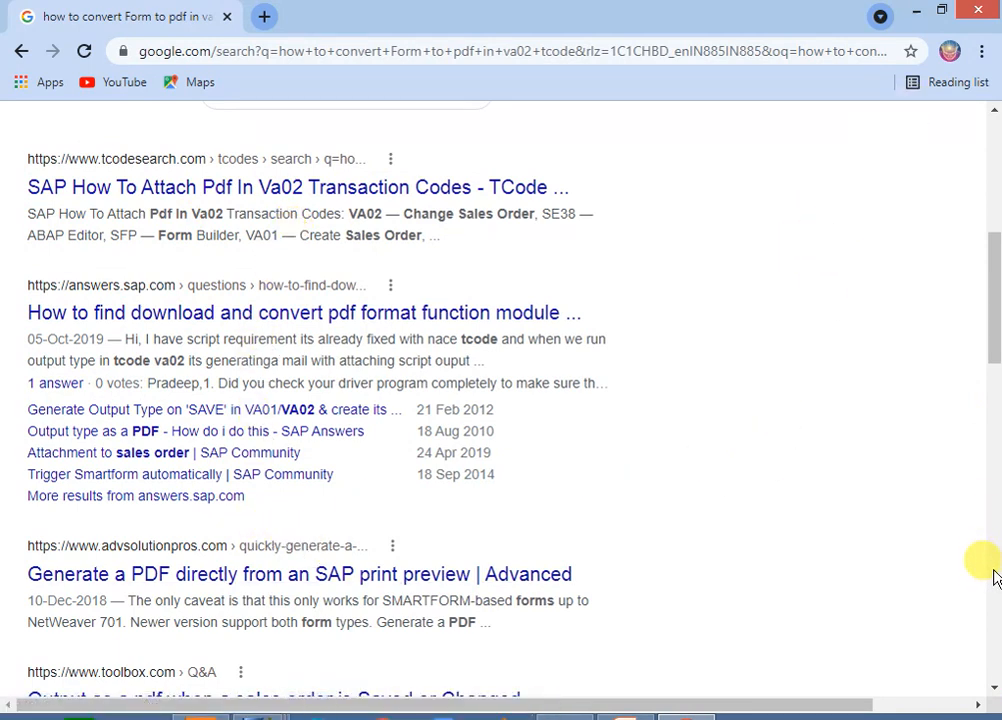
scroll(990, 570, "down", 5)
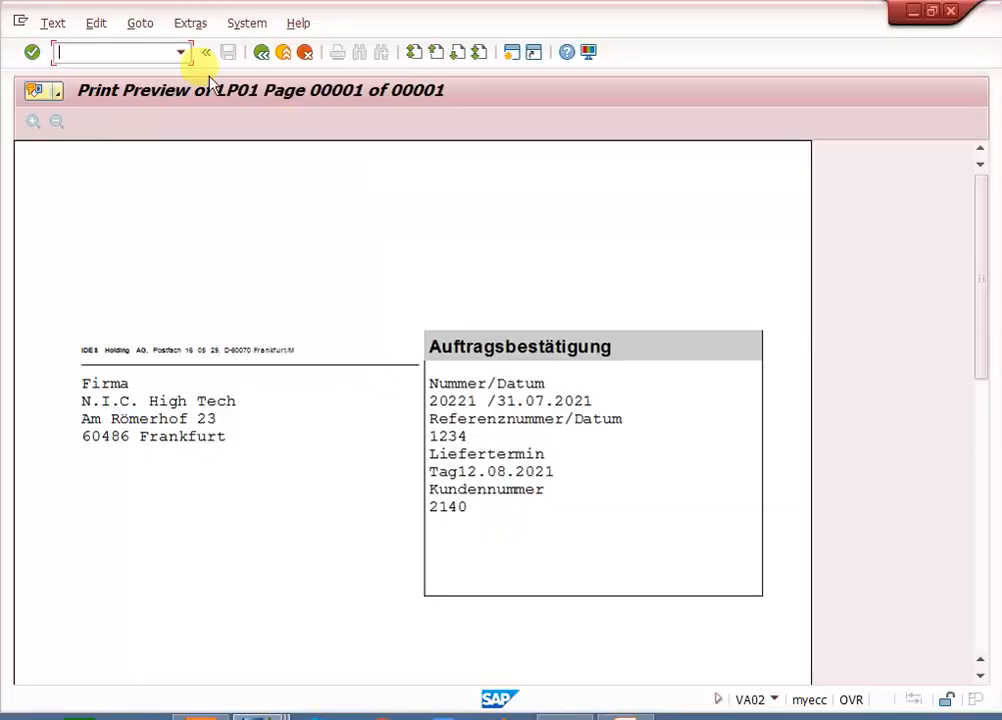
Switch back to SAP and try to convert the order confirmation preview to PDF with the commands !pdf and /n!pdf
left_click(132, 47)
type("!pdf")
key("Return")
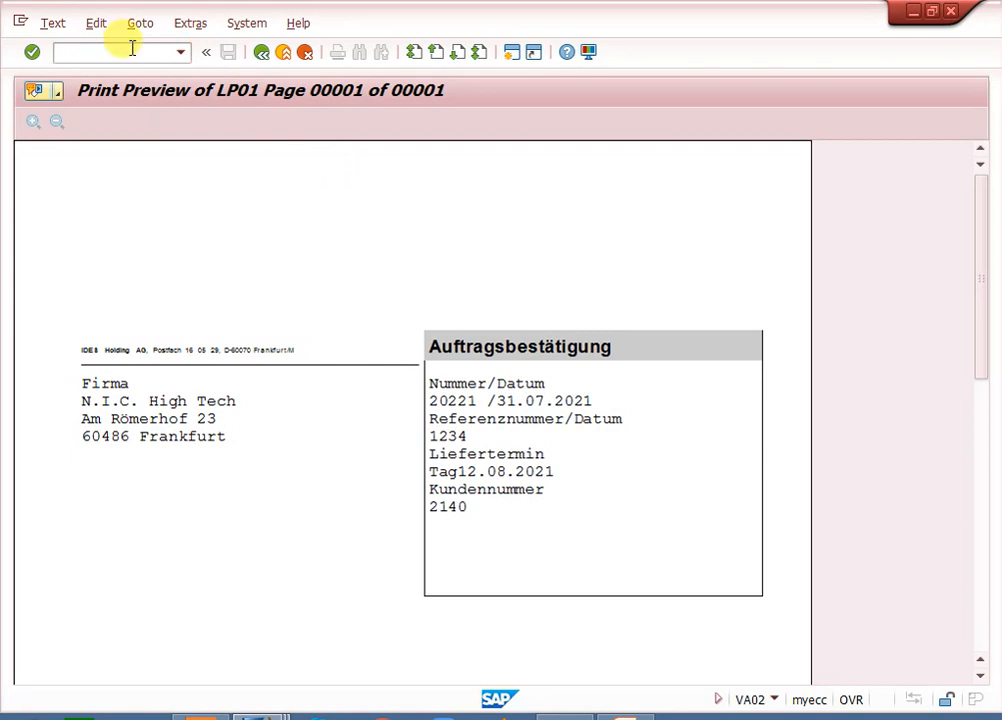
left_click(132, 47)
type("/n!pdf")
key("Return")
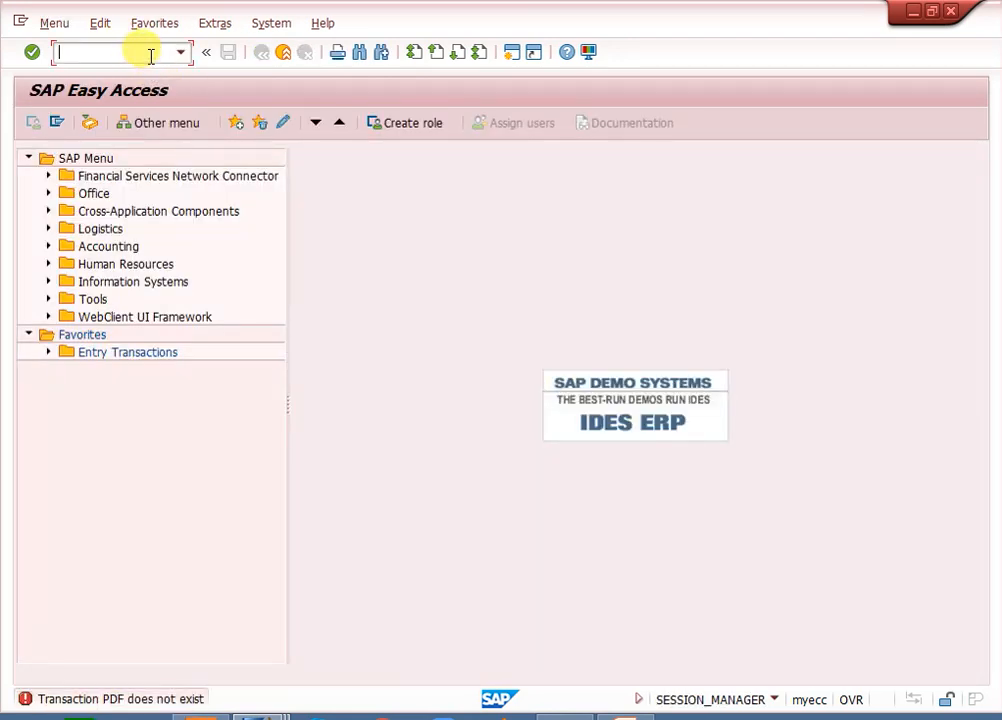